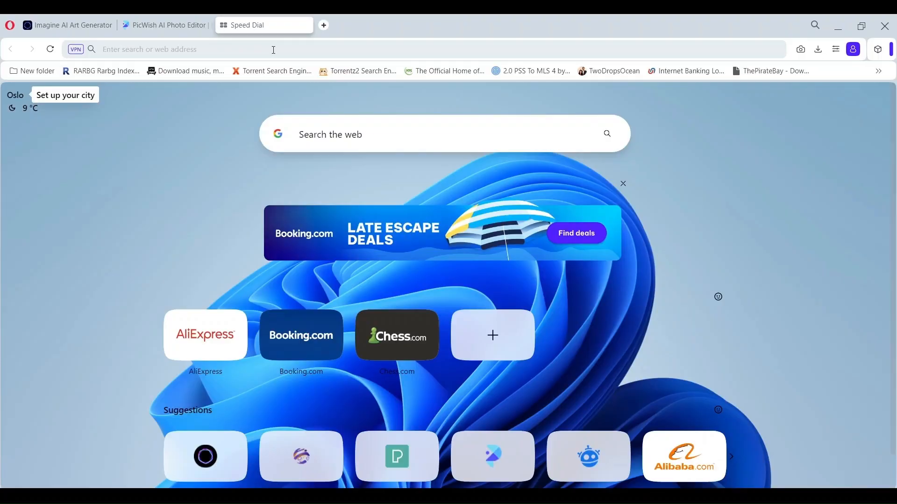
click(274, 49)
text(www.pexels.com)
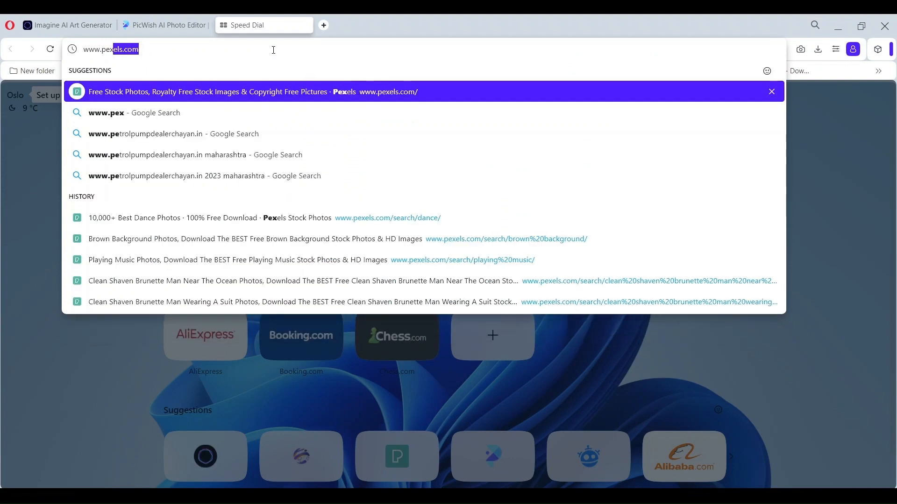
key(Return)
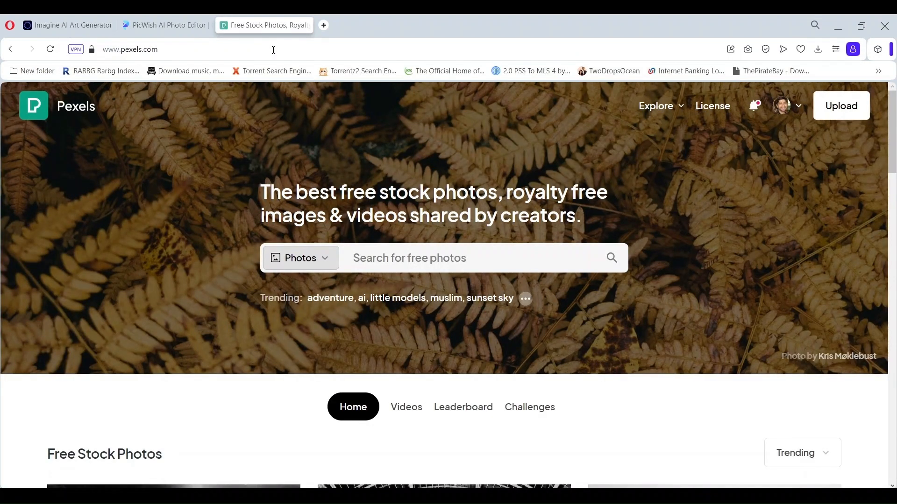
click(431, 266)
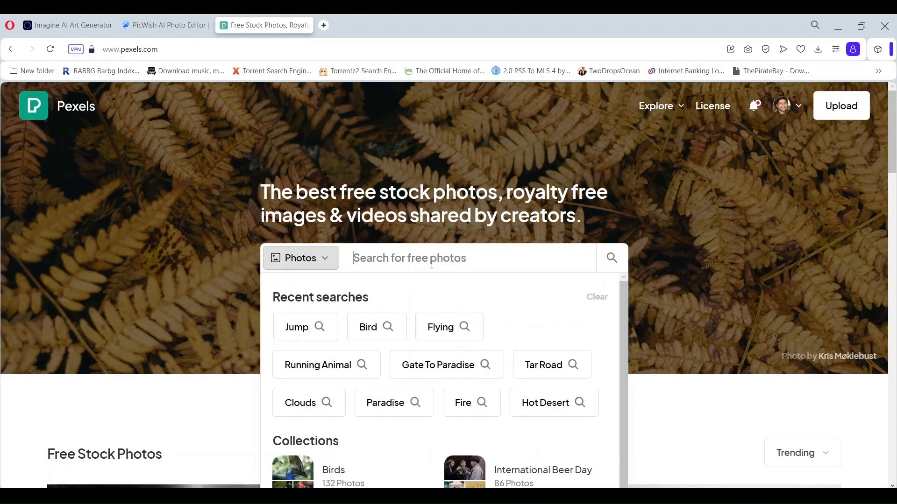
text(jump)
key(Return)
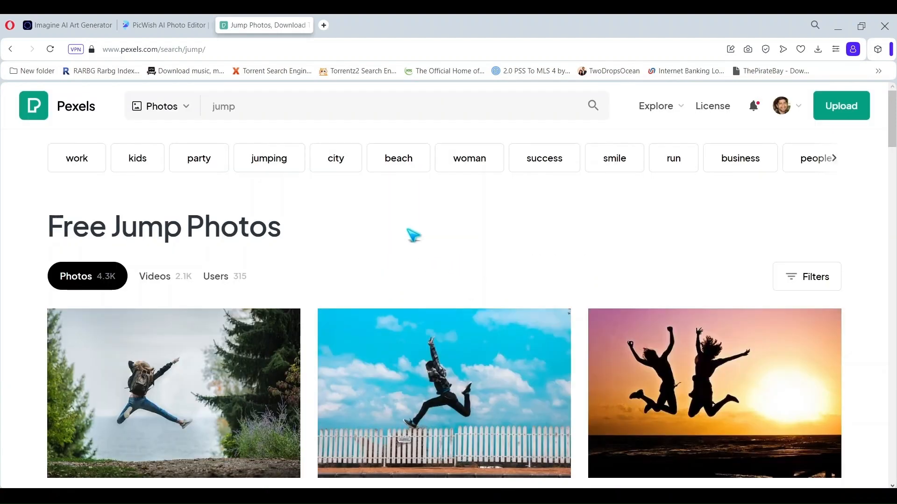
Step: Download the photo of the man in a plaid shirt jumping with his fist raised against the cloudy sky
scroll(410, 234, down, 6)
scroll(252, 307, down, 3)
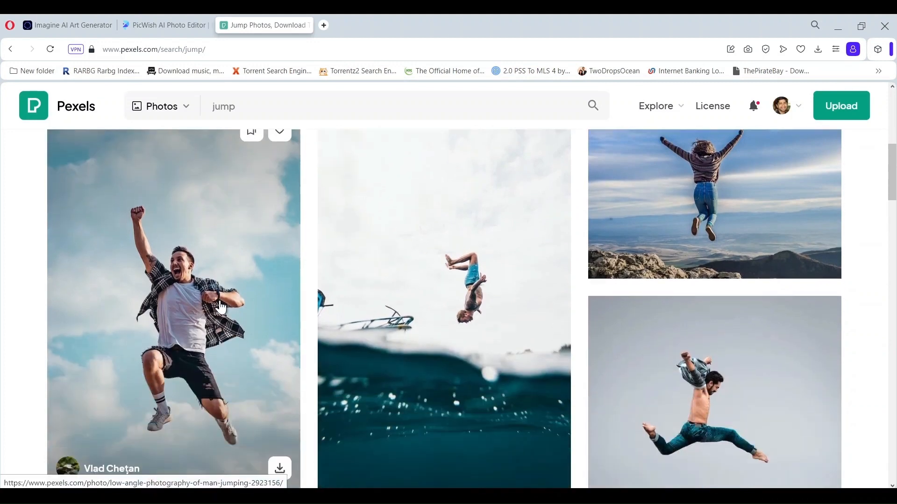
click(279, 439)
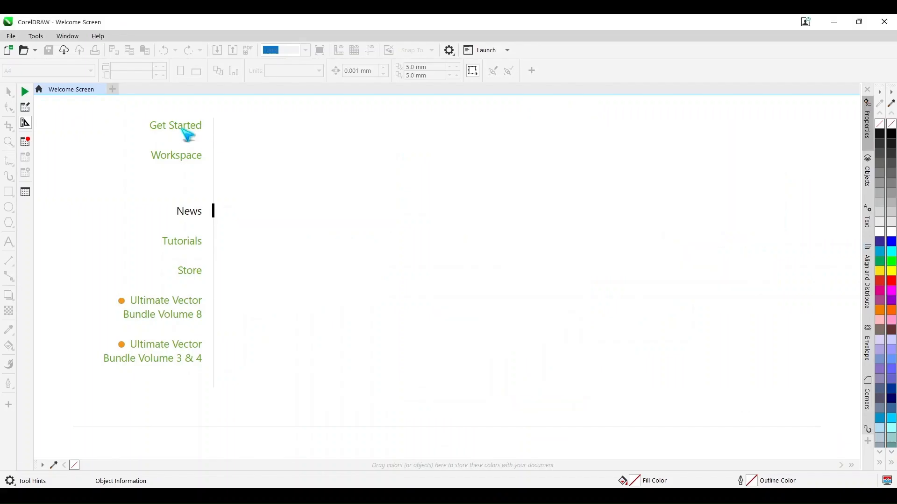
Step: In CorelDRAW, create a new landscape document of 297 × 210 mm in CMYK at 300 dpi
key(ctrl+n)
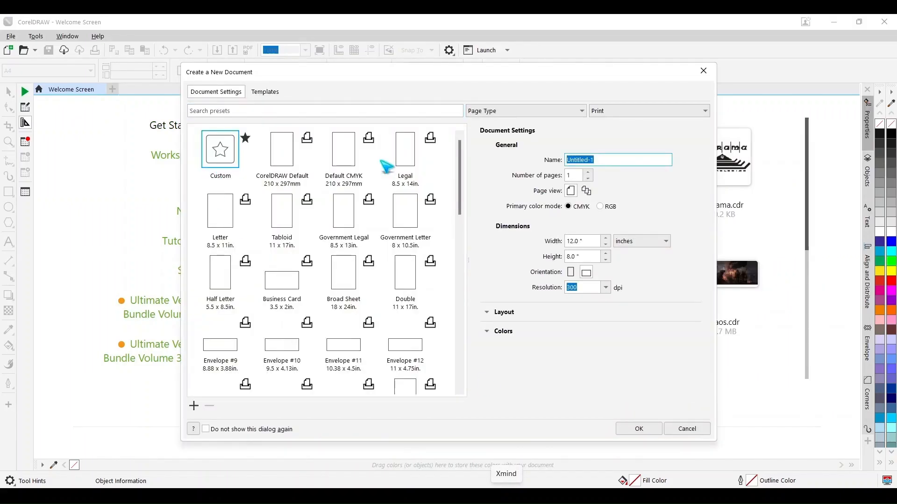
click(286, 166)
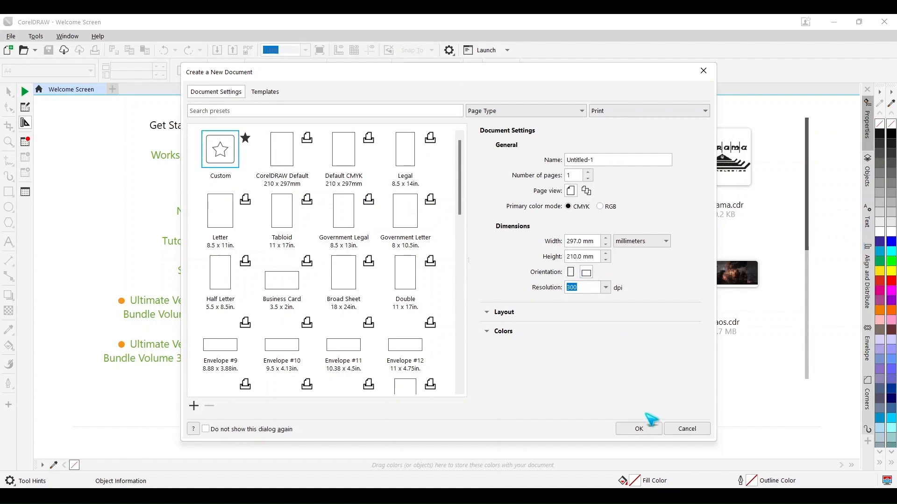
click(639, 426)
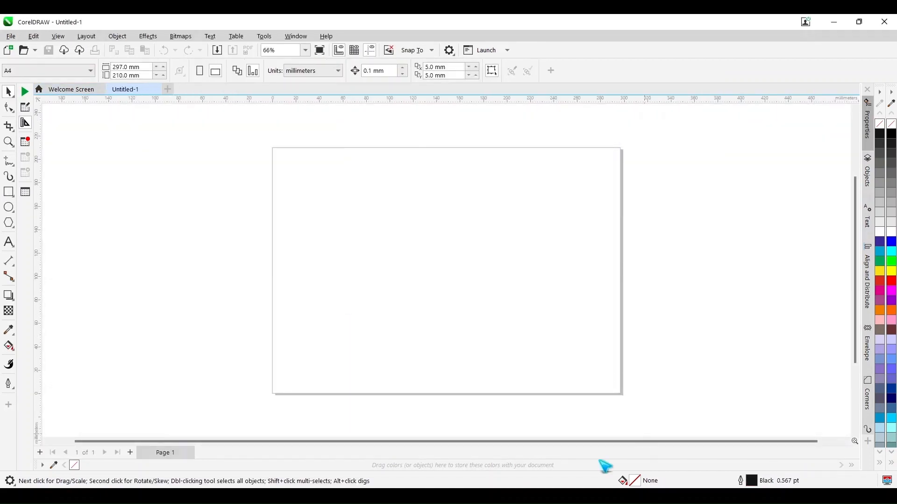
Step: Import the downloaded jumping-man photo into the document and change the page orientation to portrait
key(alt+Tab)
drag(130, 147, 479, 248)
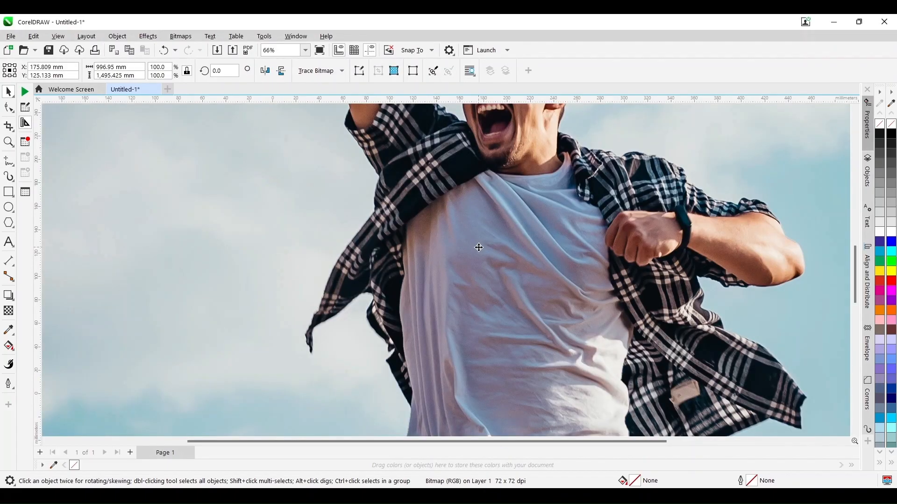
key(F4)
key(Escape)
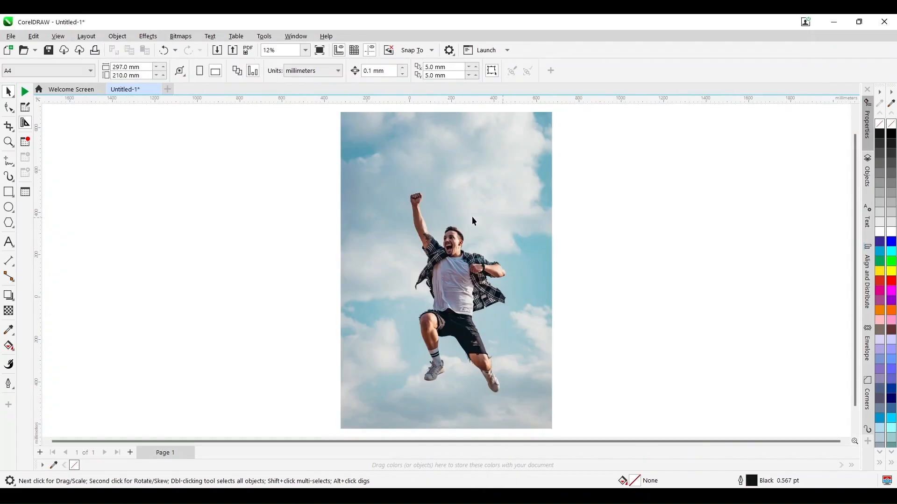
click(201, 72)
key(F4)
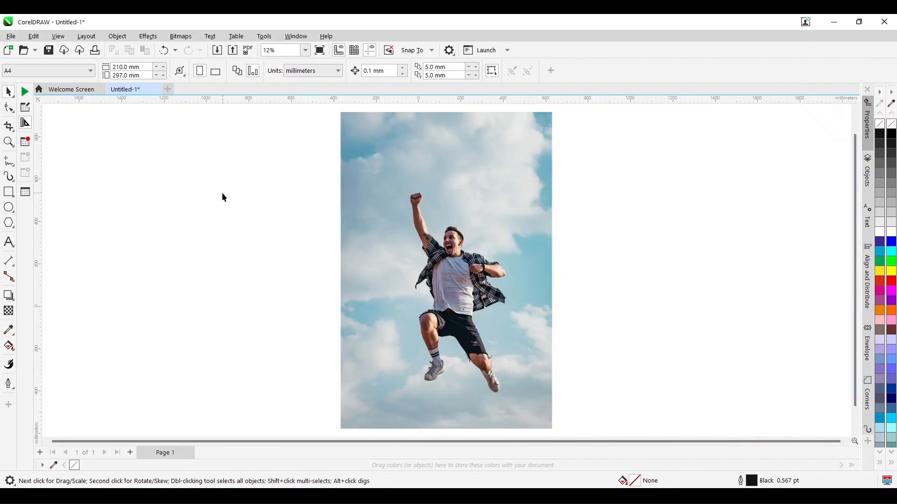
Step: Scale the jumping-man photo down to about 217 × 325 mm and centre it over the page
click(445, 180)
drag(554, 110, 422, 304)
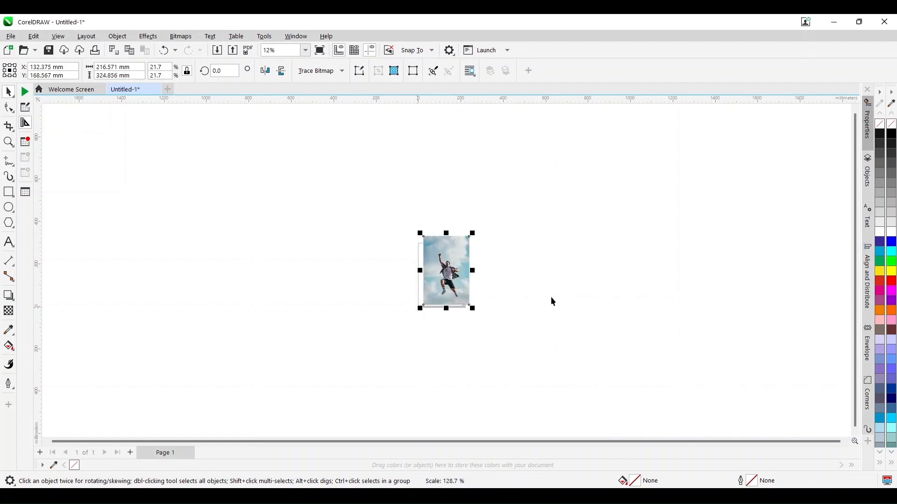
click(594, 296)
click(9, 142)
drag(398, 232, 494, 335)
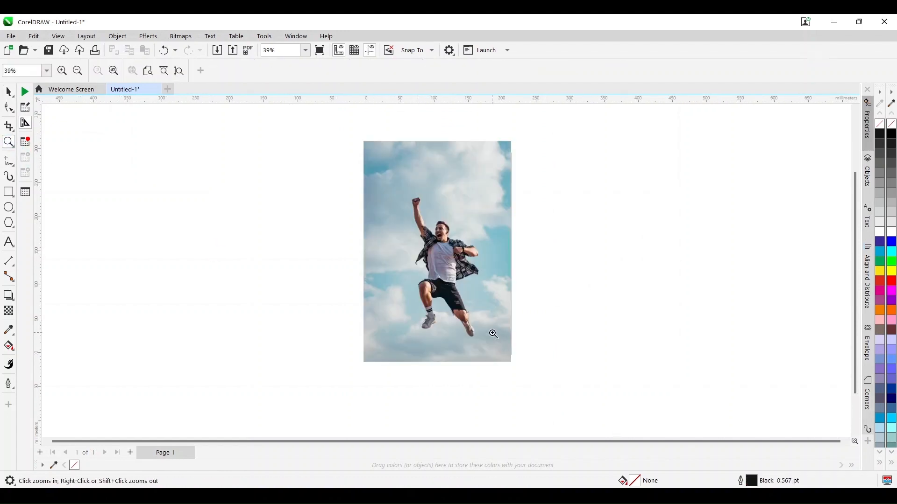
key(space)
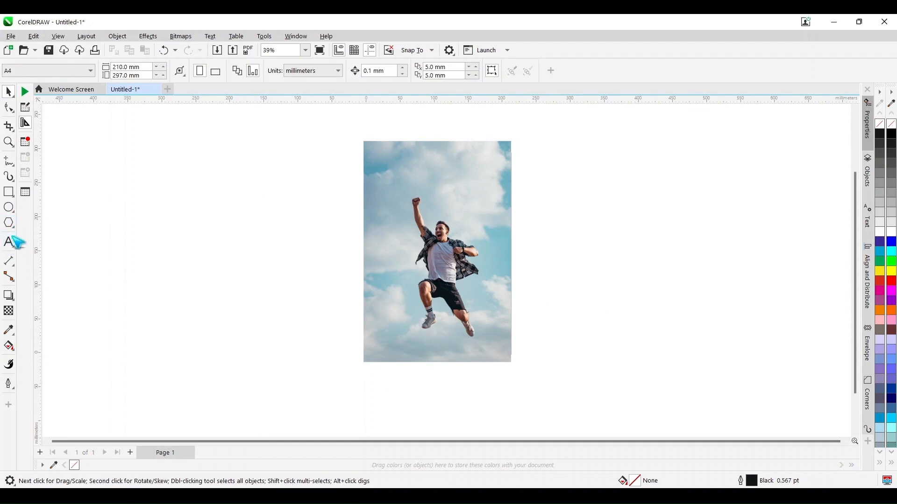
Step: Add the artistic text "JUMP" on the empty area beside the photo and make it bold
click(9, 242)
click(225, 274)
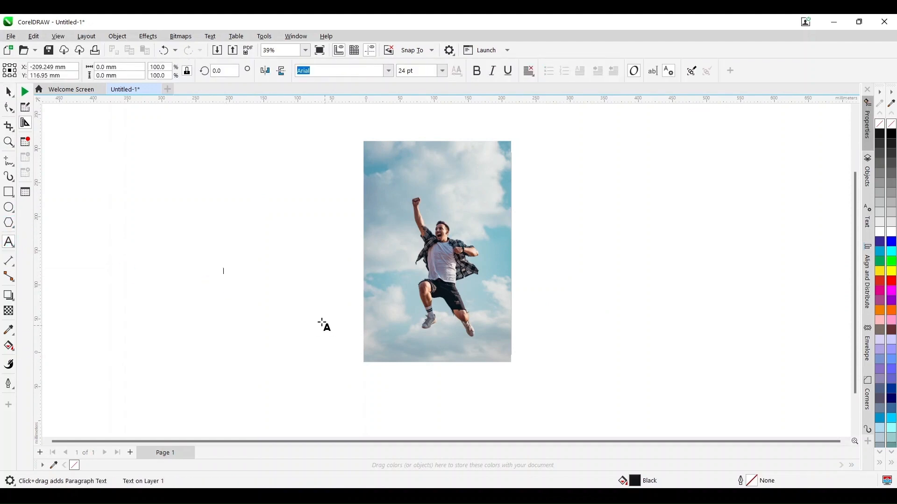
key(Escape)
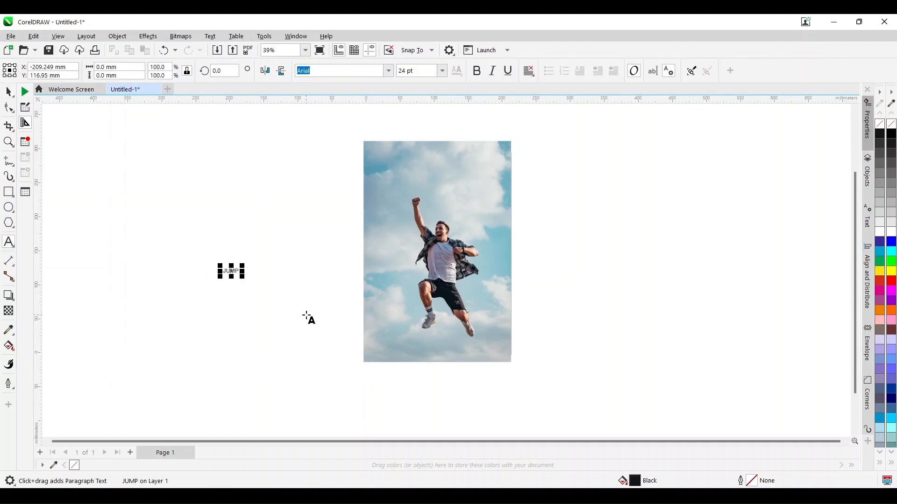
click(9, 91)
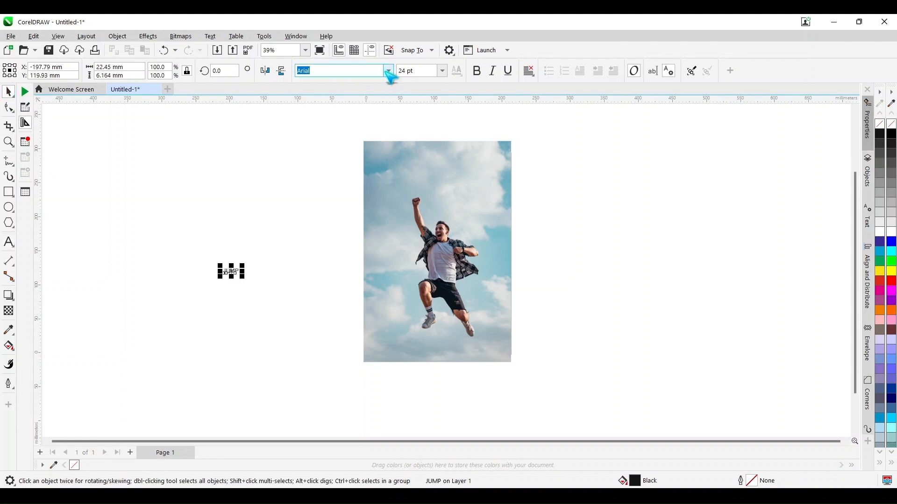
click(476, 71)
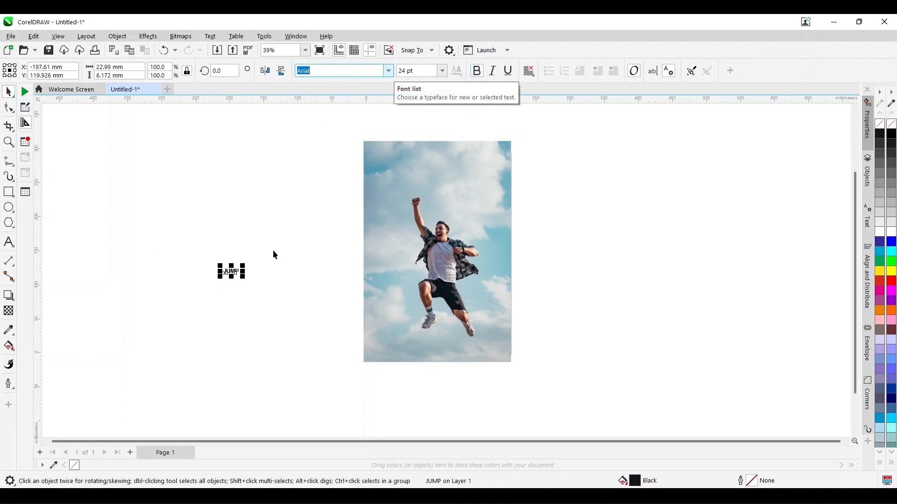
Step: Enlarge the JUMP text to about 292 pt and rotate it 90 degrees
drag(245, 264, 348, 244)
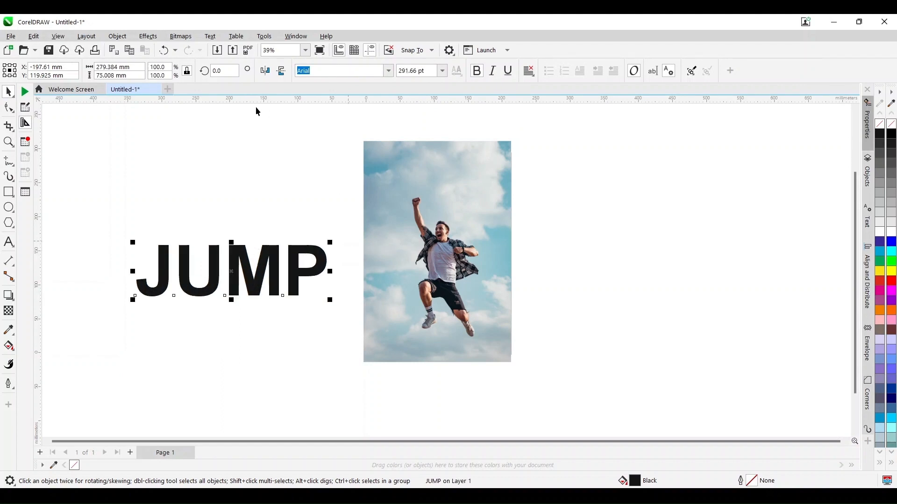
text(90)
key(Return)
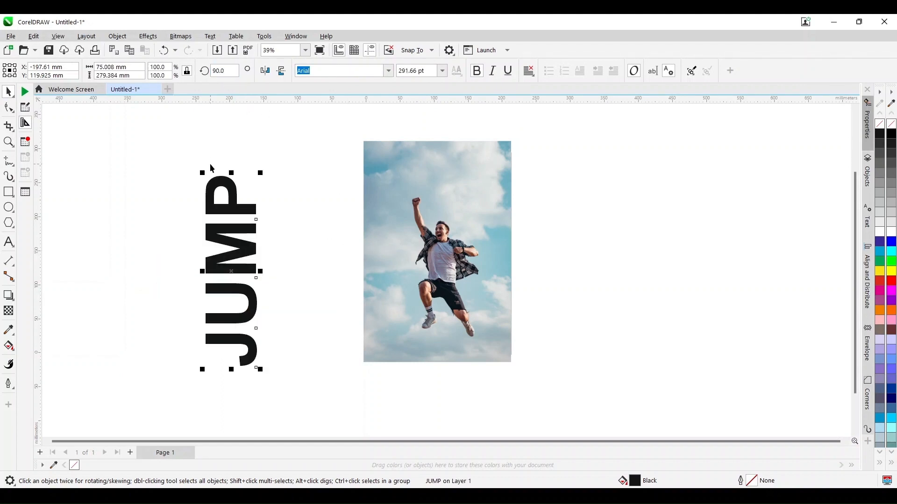
Step: Centre the vertical JUMP text on the page, shrink it to about 242 pt and place it over the man's body
key(p)
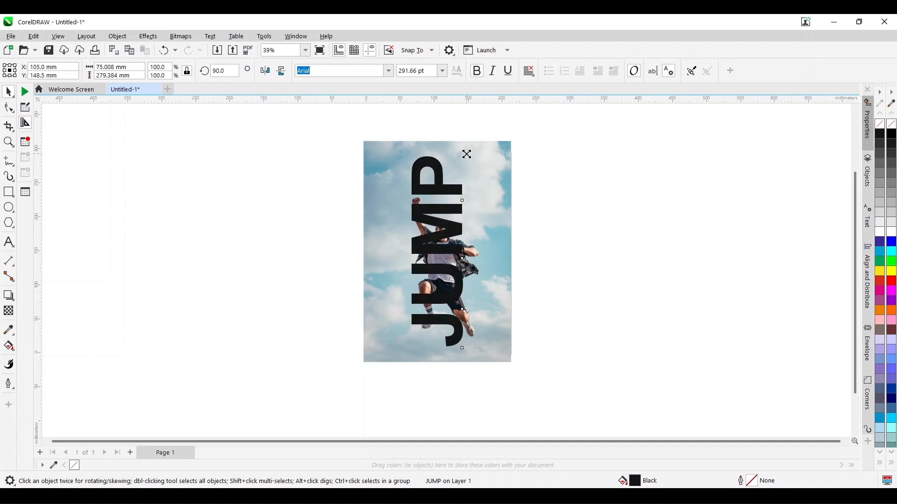
drag(467, 154, 457, 186)
drag(421, 268, 431, 269)
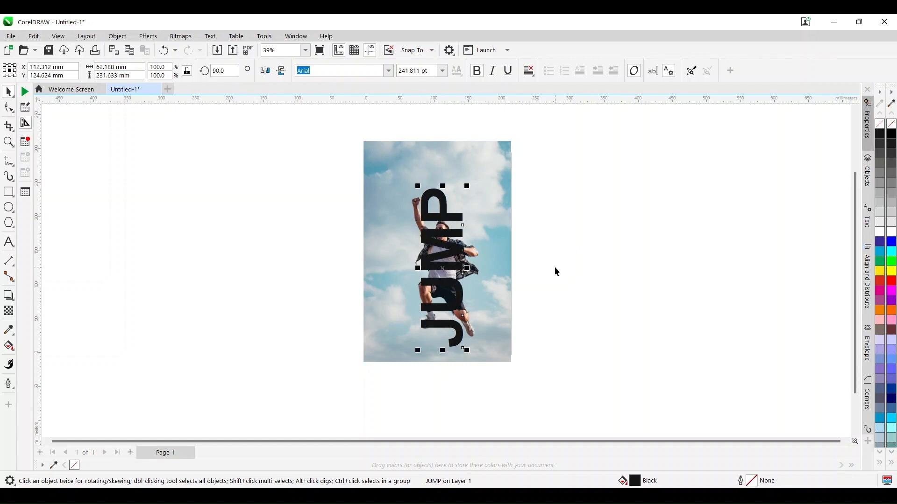
Step: Bring the jumping-man photo in front of the JUMP text
key(z)
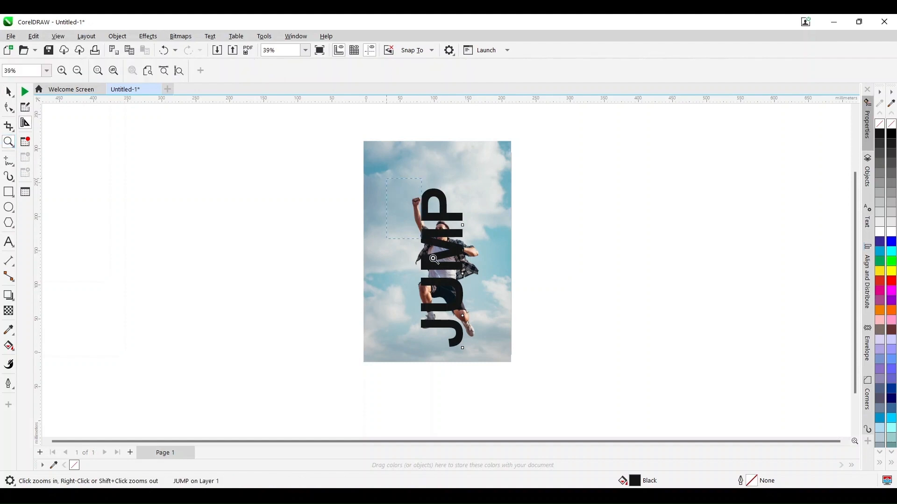
key(shift+F4)
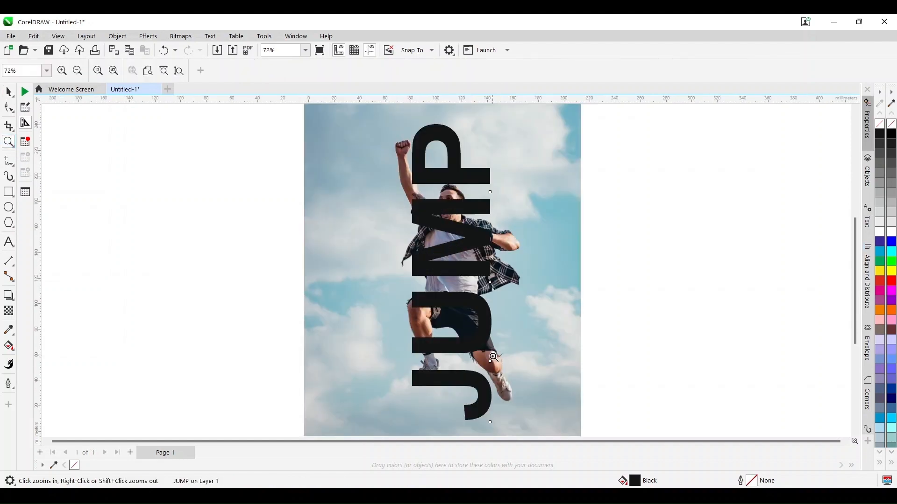
click(8, 92)
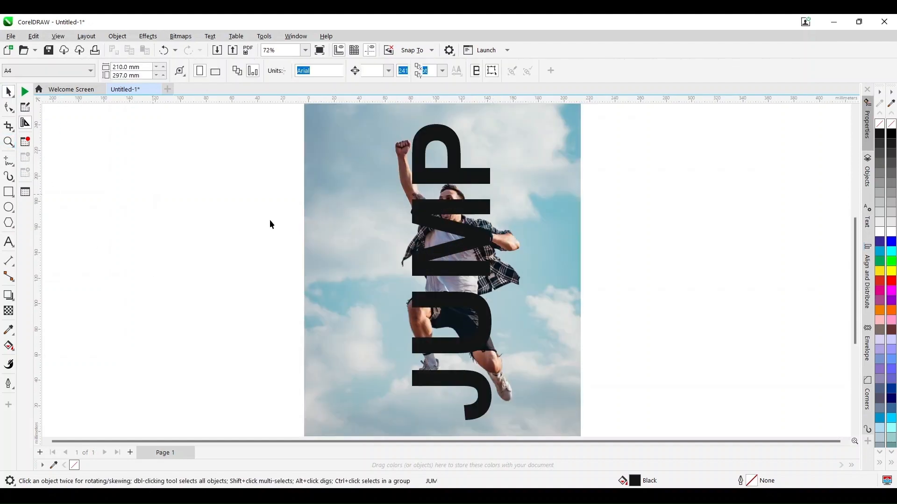
click(345, 220)
key(shift+Page_Up)
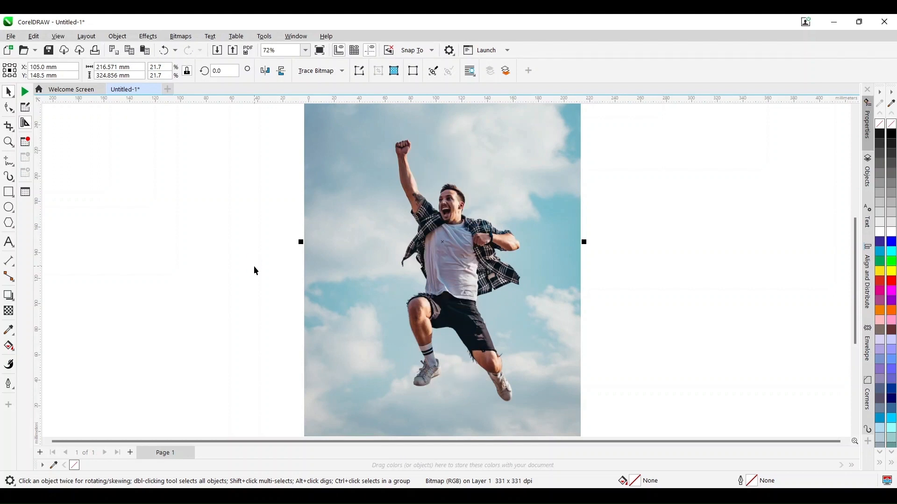
Step: Open the photo for editing in Corel PHOTO-PAINT and start the Cutout Lab in a maximized window
click(359, 73)
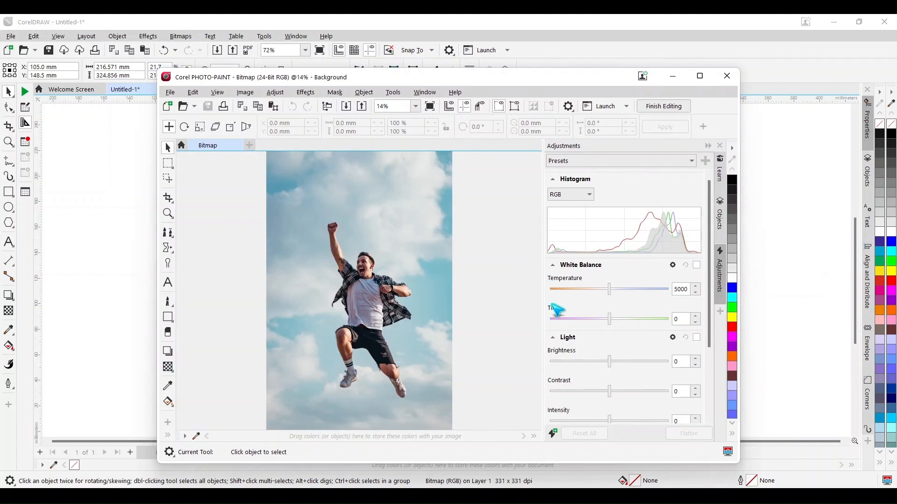
click(218, 94)
click(258, 106)
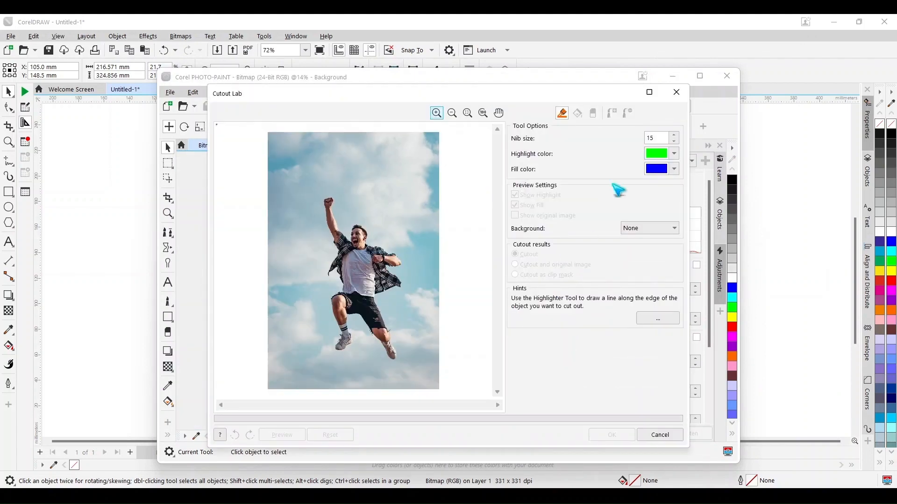
click(661, 91)
Step: Highlight the man's edge from the shorts hem up around the flying shirt and bent elbow, then over his head to the raised arm
scroll(380, 278, up, 5)
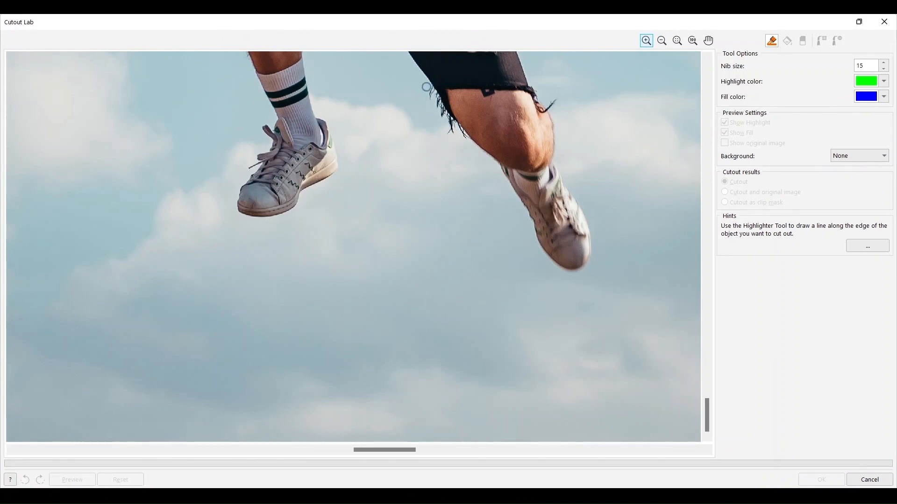
mouse_move(429, 90)
mouse_down()
mouse_move(501, 174)
mouse_move(559, 272)
mouse_move(591, 244)
mouse_move(552, 114)
mouse_move(521, 67)
mouse_up()
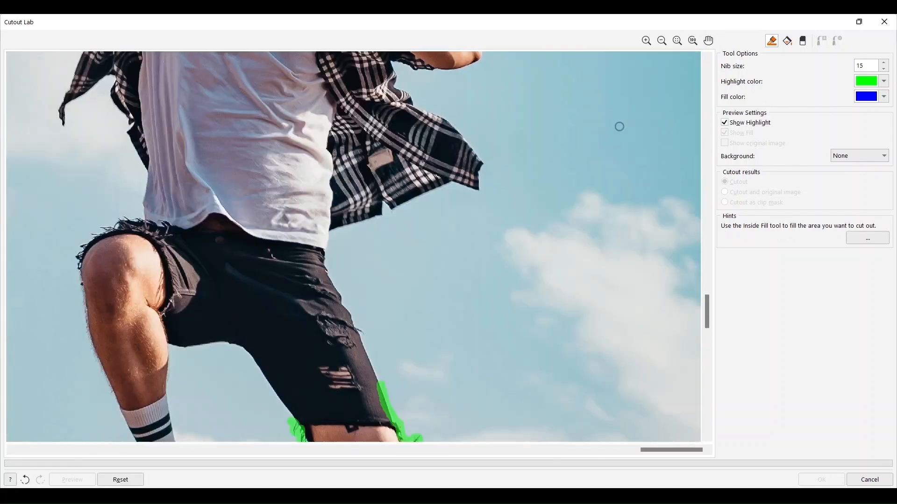
mouse_move(382, 379)
mouse_down()
mouse_move(327, 250)
mouse_move(334, 232)
mouse_move(384, 202)
mouse_move(479, 187)
mouse_up()
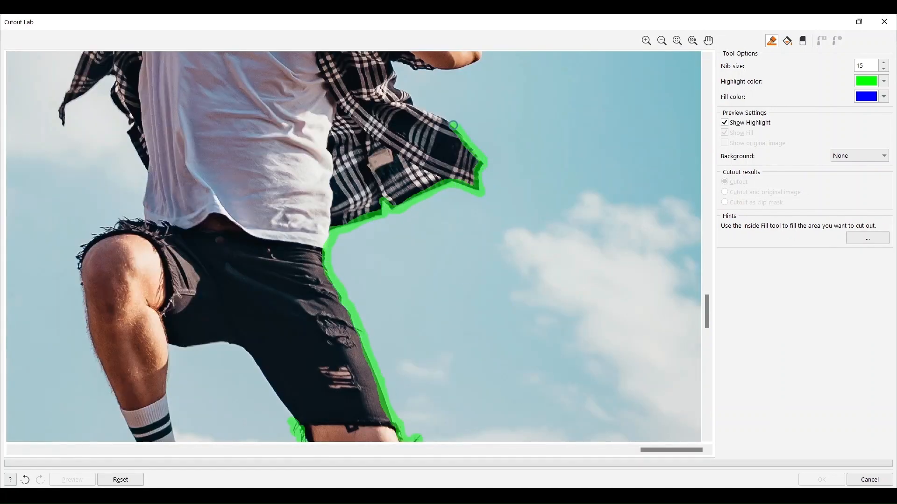
mouse_move(453, 125)
mouse_down()
mouse_move(397, 87)
mouse_move(395, 66)
mouse_move(434, 72)
mouse_move(477, 62)
mouse_up()
scroll(615, 114, up, 6)
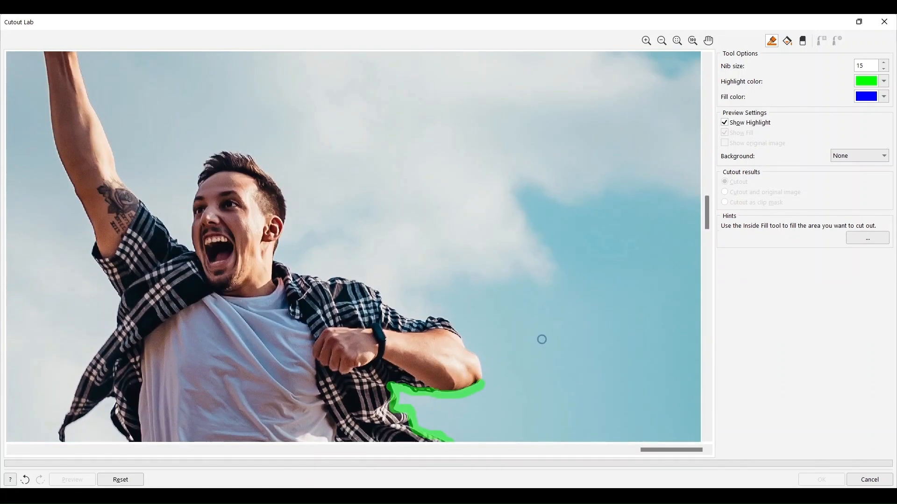
mouse_move(441, 318)
mouse_down()
mouse_move(284, 261)
mouse_move(264, 167)
mouse_move(199, 171)
mouse_move(190, 229)
mouse_move(174, 236)
mouse_move(124, 180)
mouse_move(76, 56)
mouse_up()
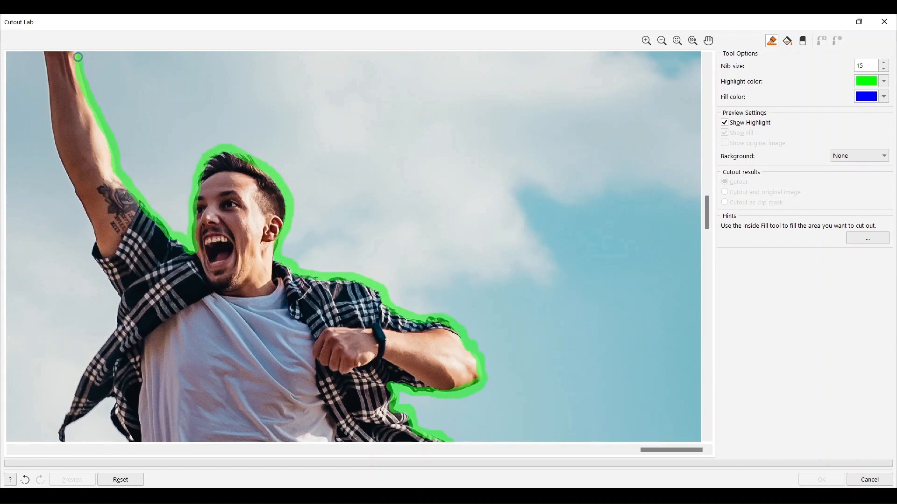
Step: Close the highlight outline around the raised fist, down the arm and shirt on the other side, and around the bent leg
scroll(707, 170, up, 5)
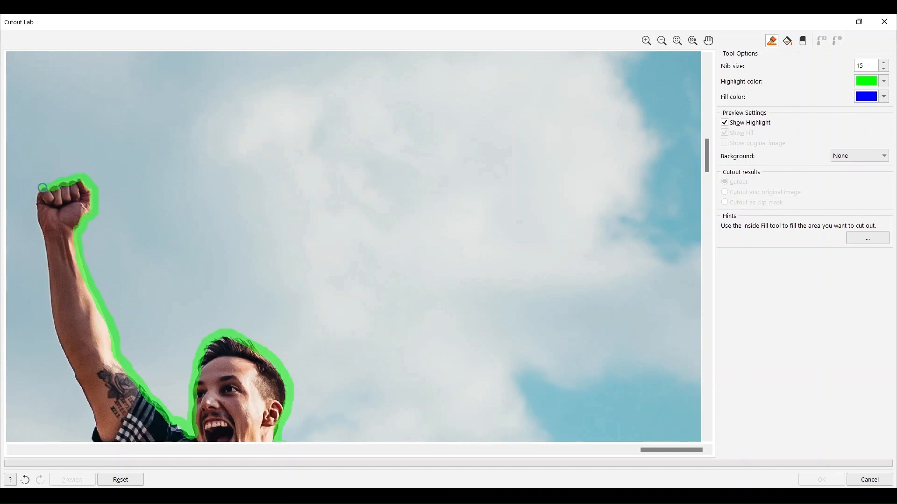
mouse_move(41, 235)
mouse_down()
mouse_move(68, 372)
mouse_move(93, 426)
mouse_up()
scroll(710, 220, down, 5)
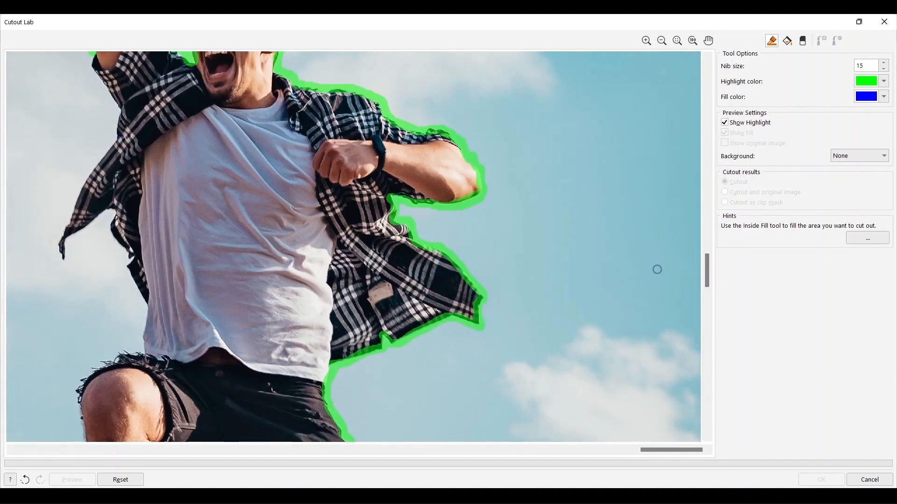
mouse_move(94, 66)
mouse_down()
mouse_move(115, 106)
mouse_move(113, 143)
mouse_move(68, 215)
mouse_move(59, 260)
mouse_move(112, 211)
mouse_move(142, 302)
mouse_move(141, 348)
mouse_move(69, 403)
mouse_up()
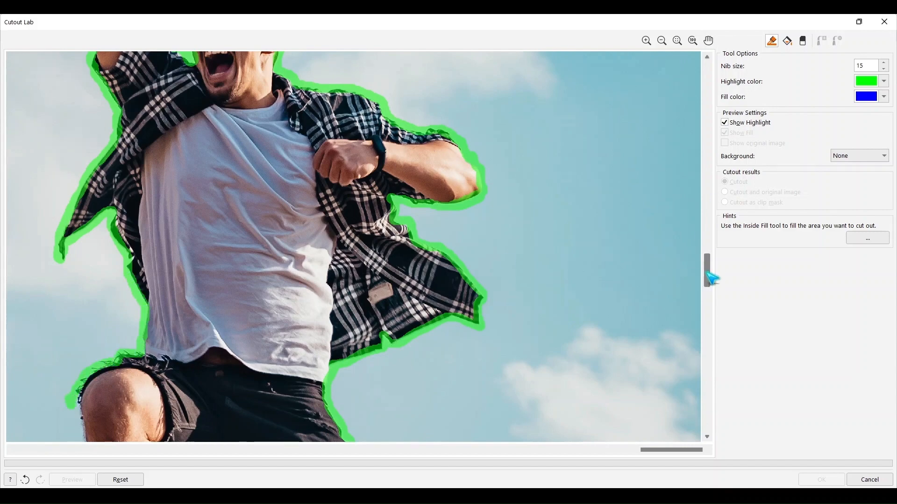
scroll(709, 280, down, 5)
mouse_move(76, 152)
mouse_down()
mouse_move(137, 337)
mouse_move(107, 425)
mouse_move(206, 348)
mouse_move(169, 246)
mouse_move(254, 229)
mouse_move(294, 296)
mouse_up()
Step: Fill the inside of the highlighted outline and apply the cutout of the man
click(787, 40)
click(355, 243)
click(821, 480)
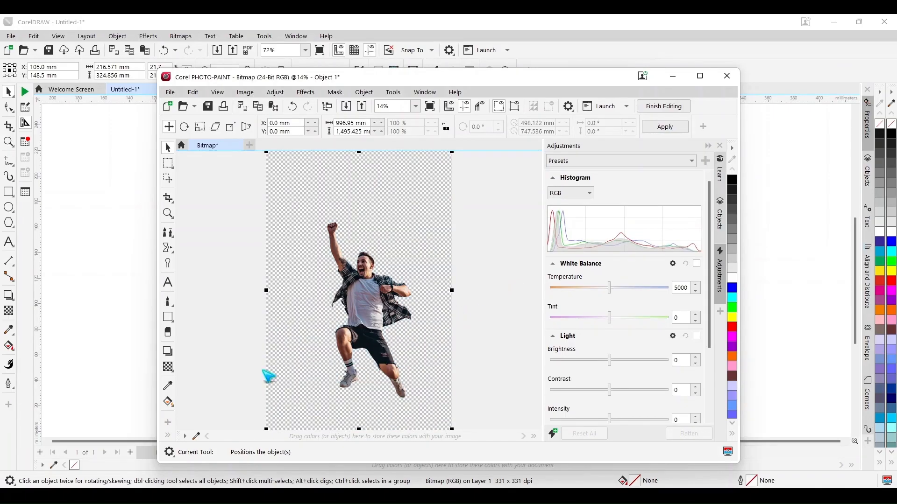
Step: Examine the edges of the cut-out man up close
scroll(391, 371, up, 6)
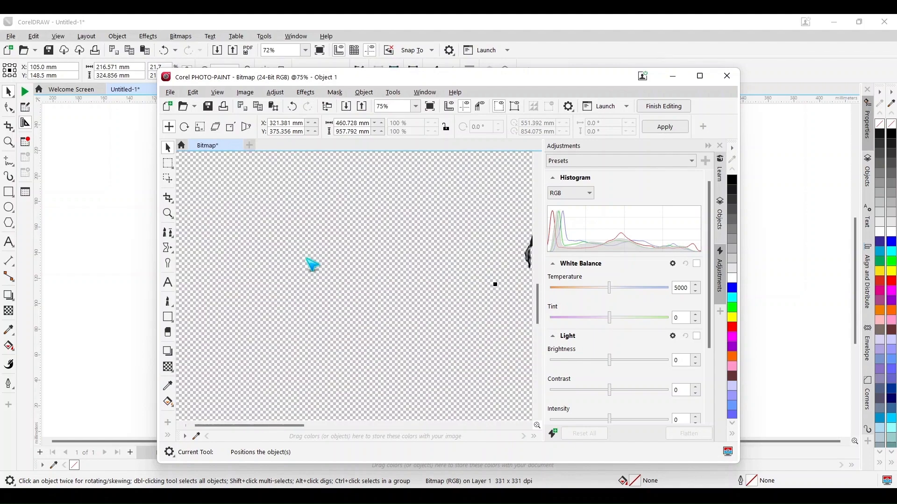
scroll(305, 257, down, 1)
scroll(390, 265, up, 1)
scroll(390, 264, down, 1)
scroll(372, 283, up, 1)
scroll(372, 283, down, 4)
scroll(352, 300, up, 3)
scroll(352, 301, down, 1)
scroll(412, 367, up, 2)
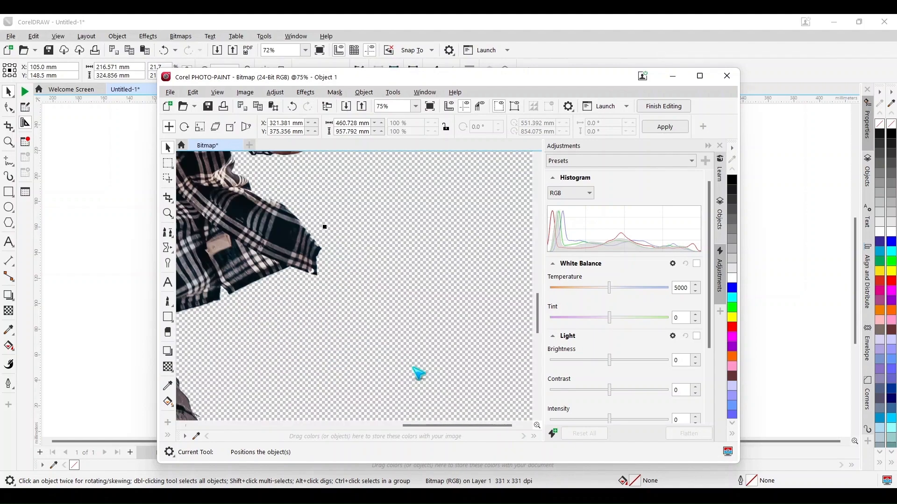
scroll(418, 373, up, 3)
Step: Finish editing, save the changes to the bitmap and close Corel PHOTO-PAINT to return to CorelDRAW
click(670, 107)
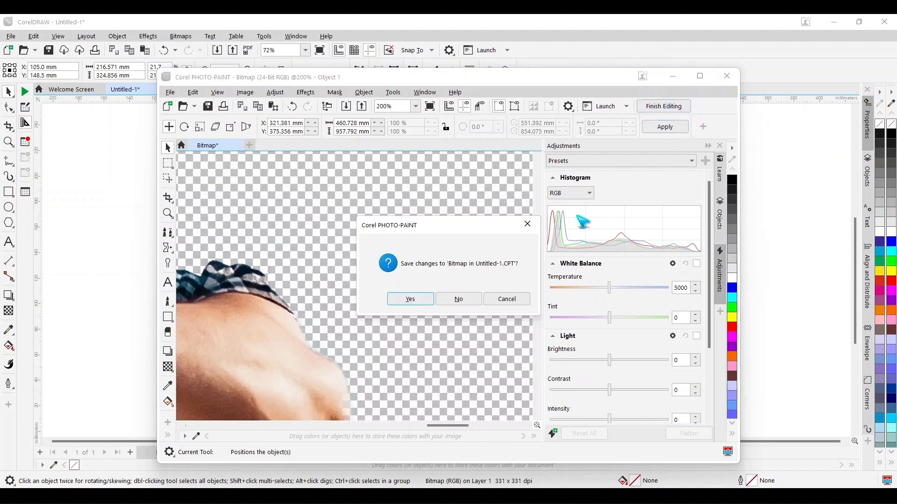
click(403, 301)
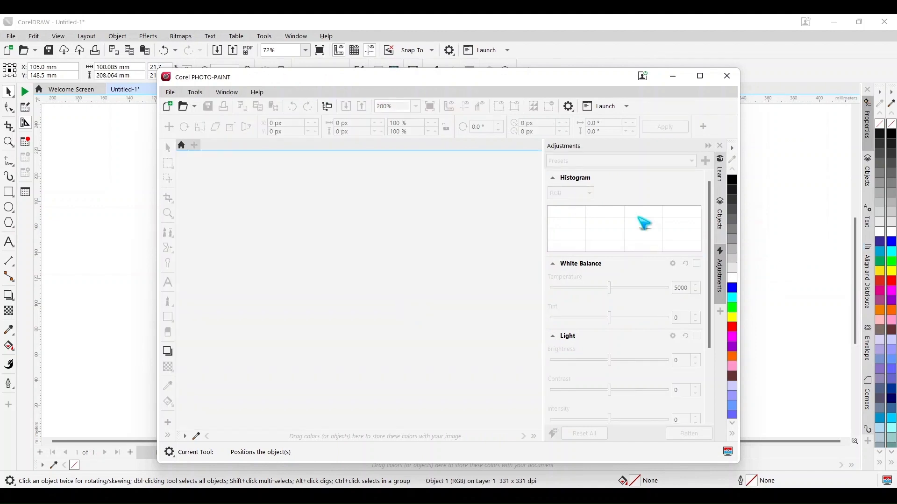
click(727, 77)
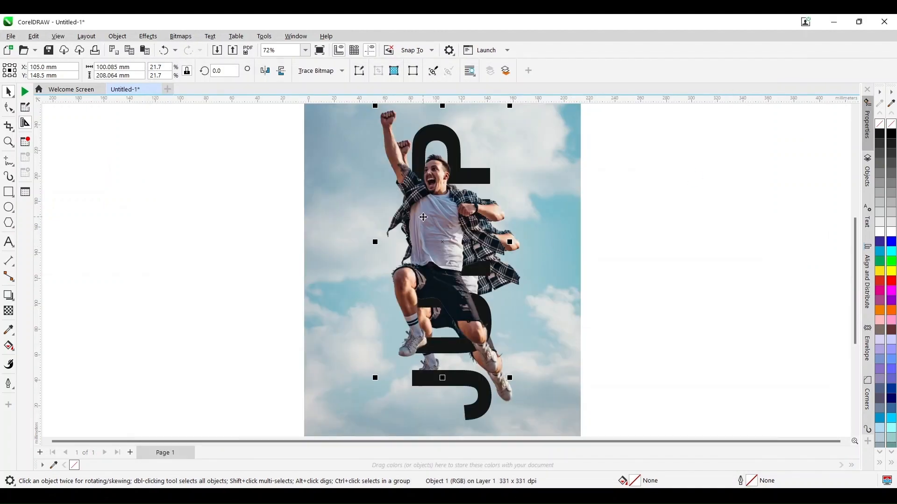
Step: Move the cut-out man exactly over the same man in the background photo, in front of the JUMP text
drag(423, 217, 444, 247)
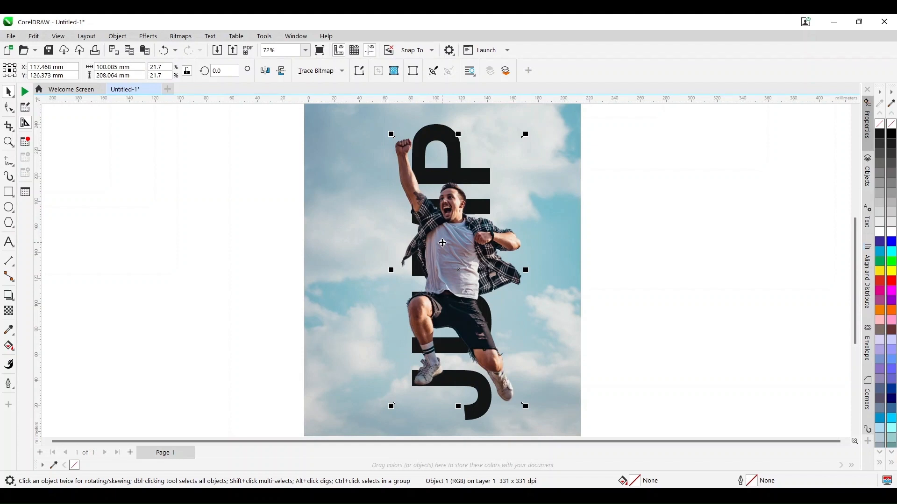
click(664, 205)
key(F4)
click(442, 282)
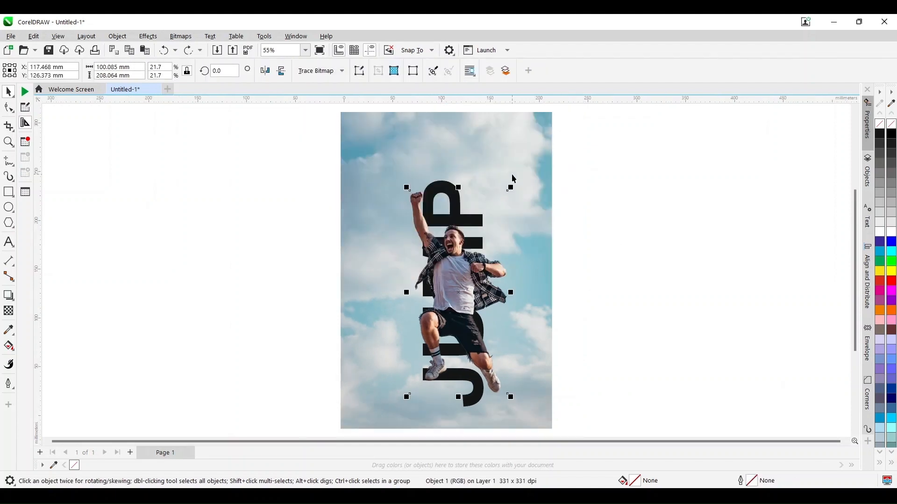
Step: Crop the background photo to about 118 × 254 mm around the man and the JUMP text
click(513, 173)
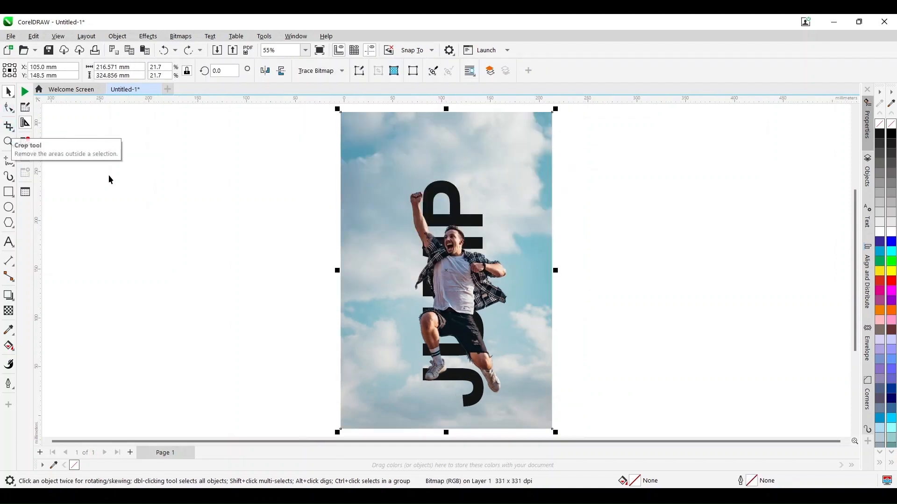
click(9, 126)
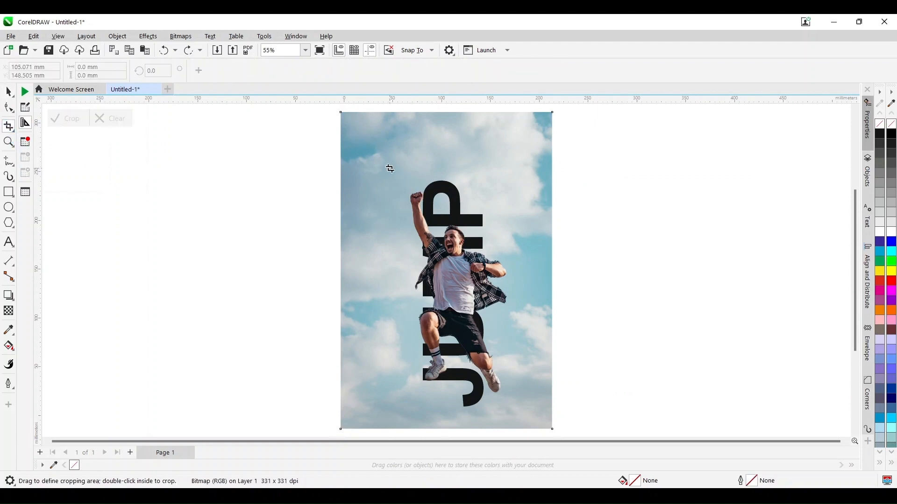
drag(386, 170, 514, 418)
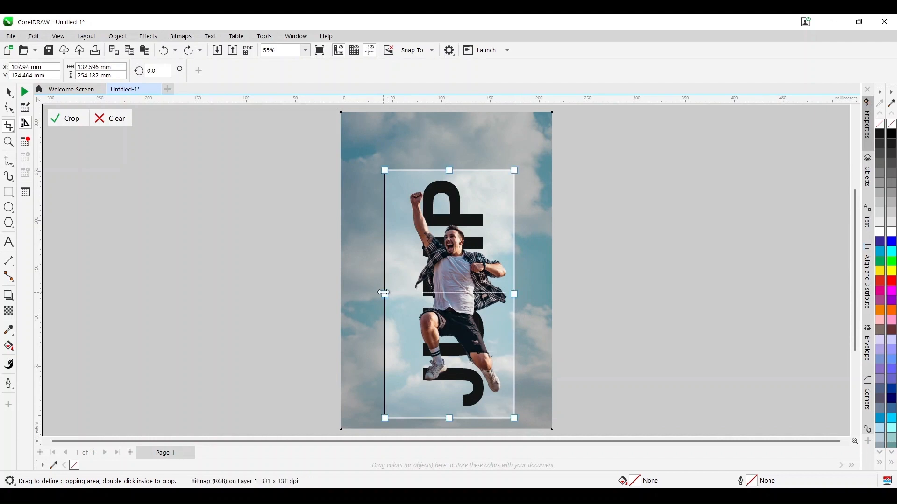
drag(383, 293, 400, 291)
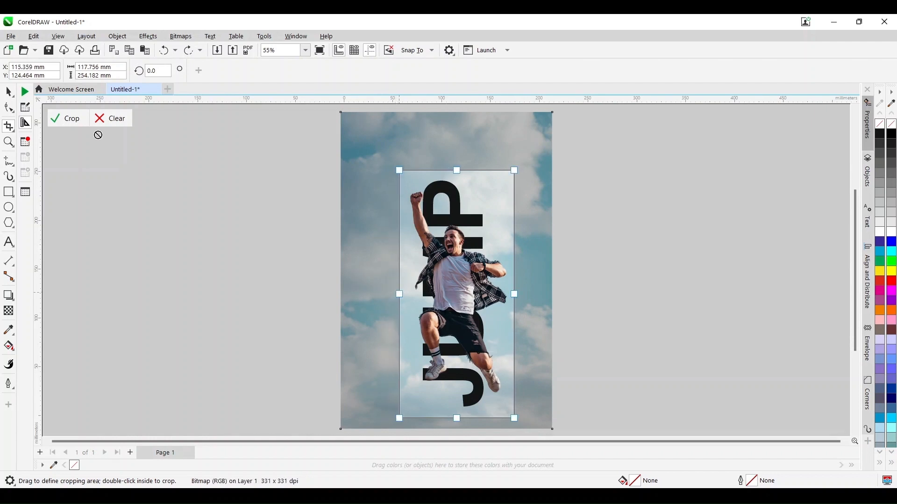
click(73, 121)
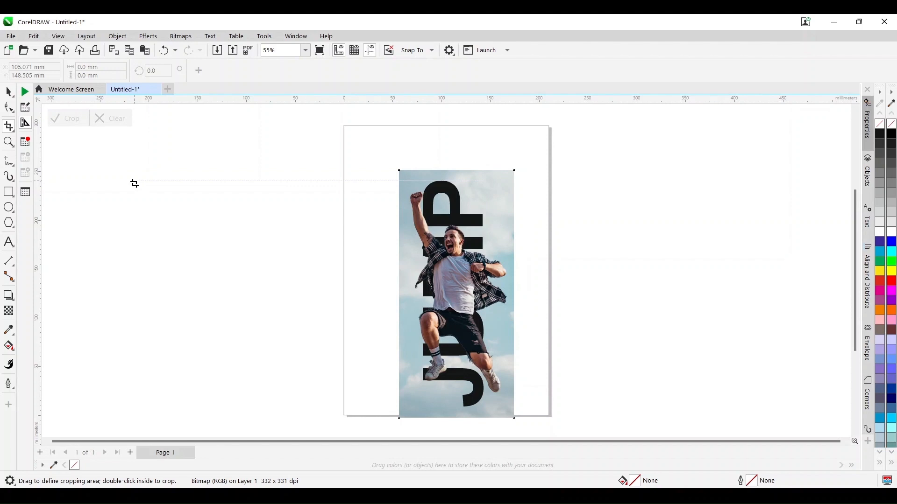
Step: Centre the cropped photo, JUMP text and cut-out man together on the page
click(9, 91)
drag(300, 150, 547, 407)
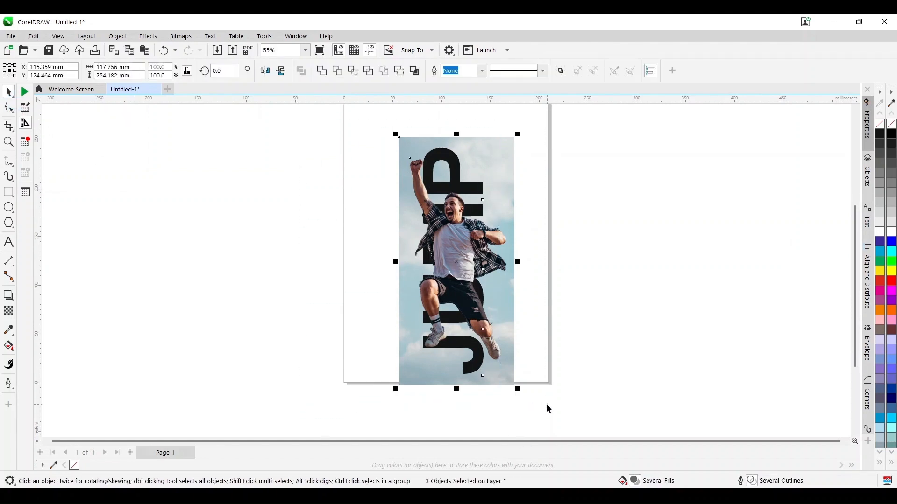
key(ctrl+g)
key(p)
Step: Enlarge the cut-out man and background photo together from the centre to about 160 × 346 mm
click(467, 221)
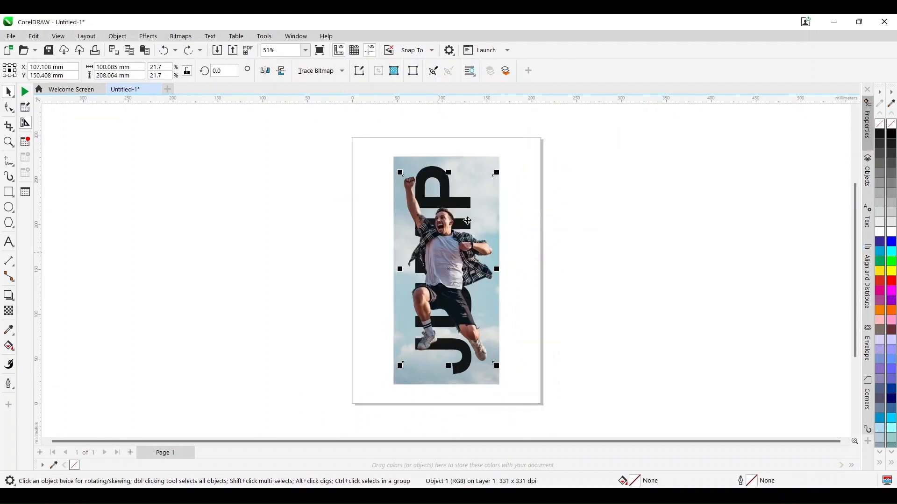
shift+click(474, 168)
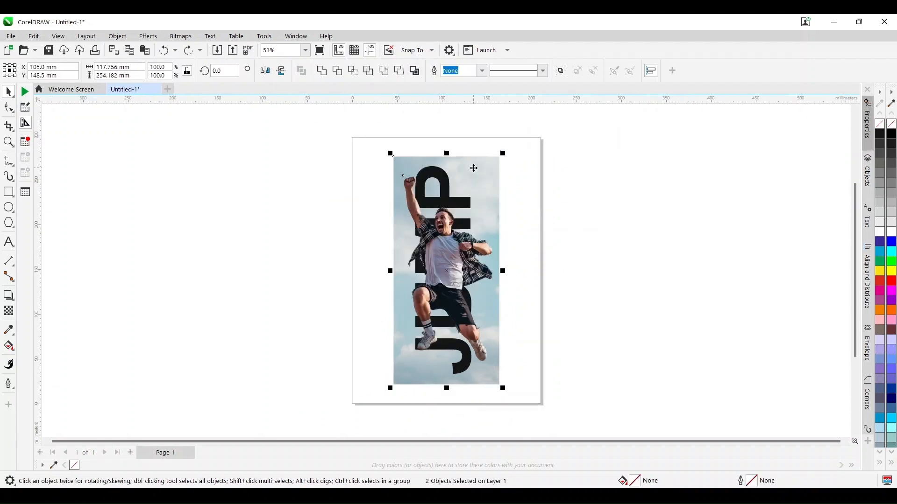
drag(506, 152, 567, 114)
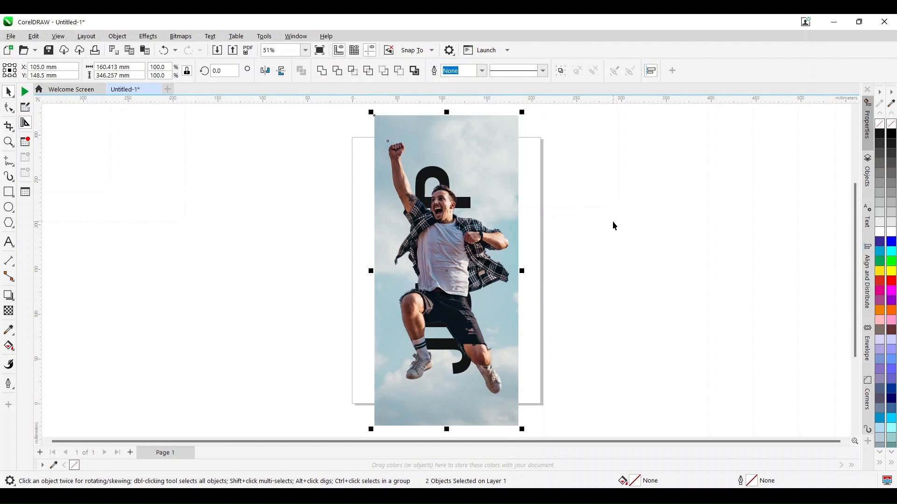
click(614, 227)
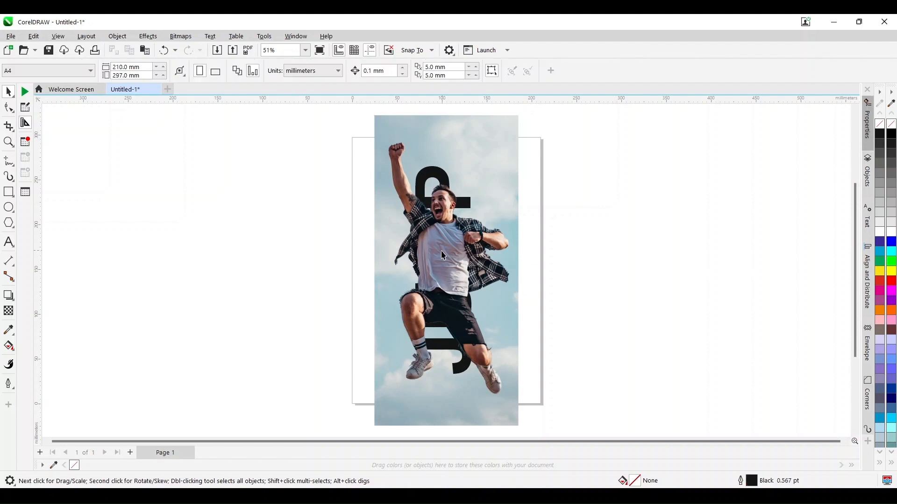
Step: Shift the cut-out man and background photo together up by about 8 mm
click(442, 251)
shift+click(461, 130)
key(Up)
key(Up)
key(Up)
key(Up)
key(Up)
key(Up)
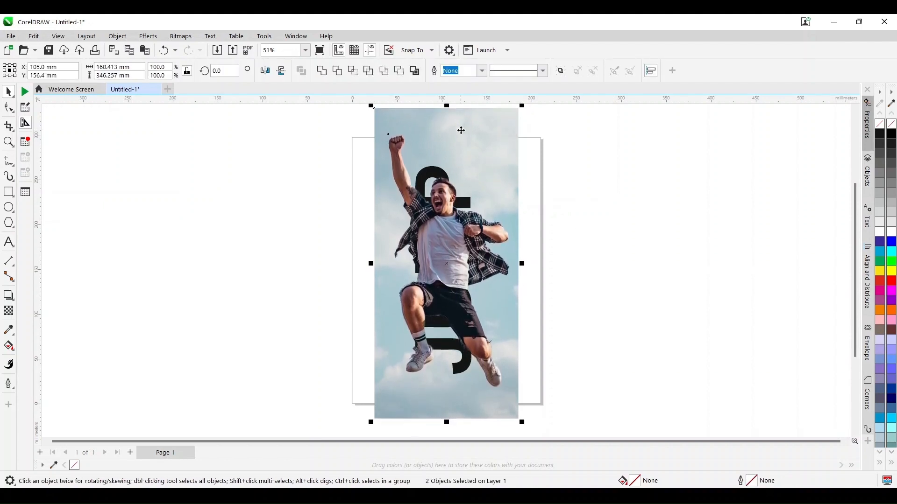
key(Escape)
Step: Enlarge the JUMP text behind the man to about 274 pt
click(424, 172)
click(581, 190)
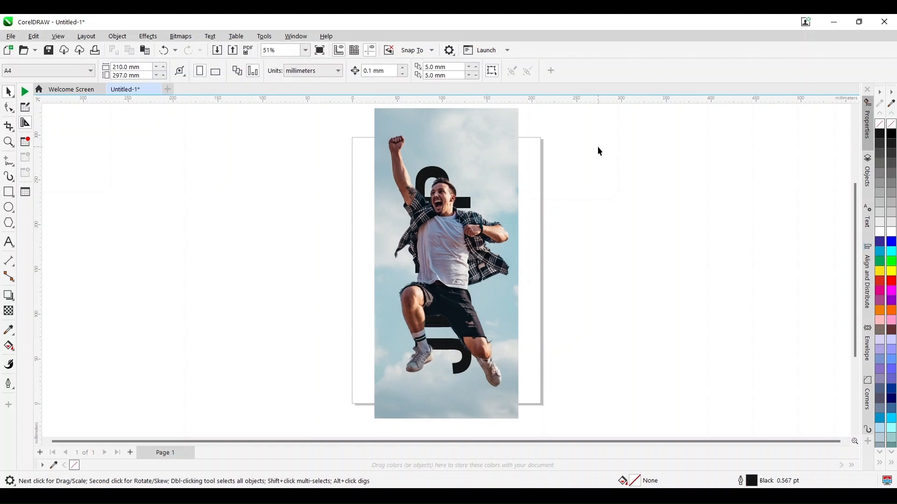
click(463, 367)
drag(476, 381, 493, 397)
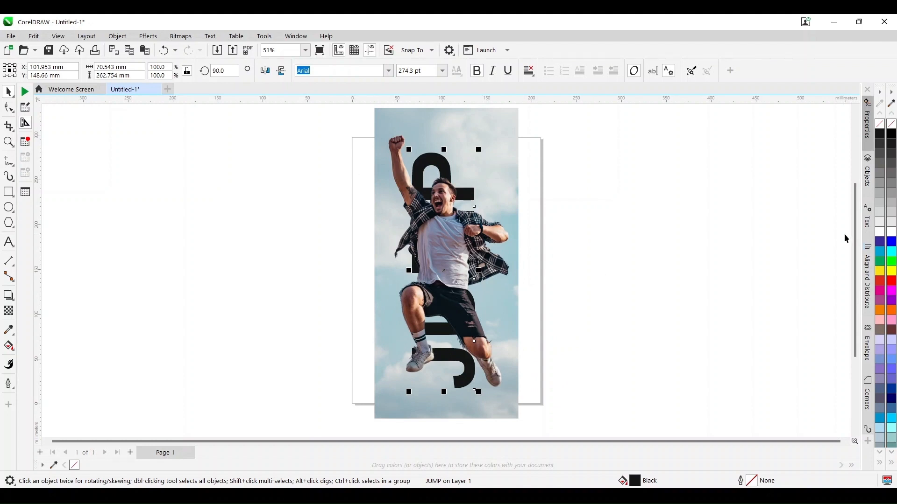
Step: Give the JUMP text a white outline 10 pt wide
right_click(891, 233)
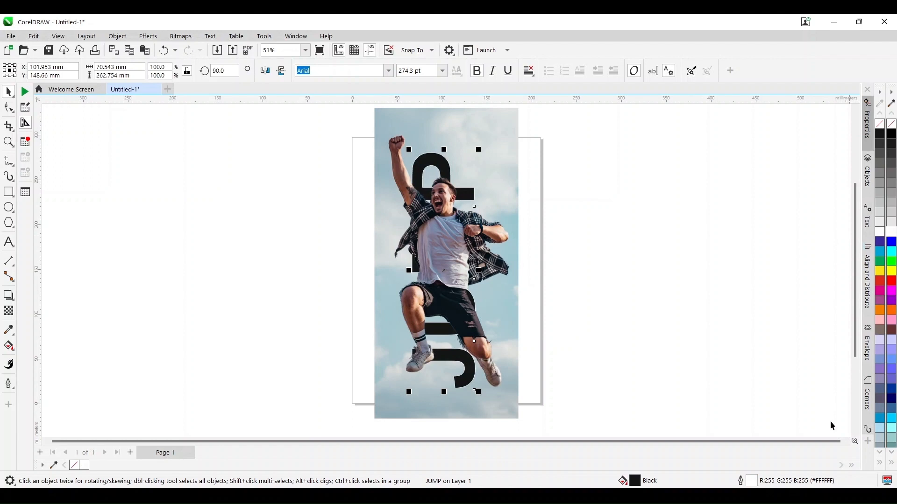
double_click(751, 480)
drag(426, 140, 709, 127)
click(669, 162)
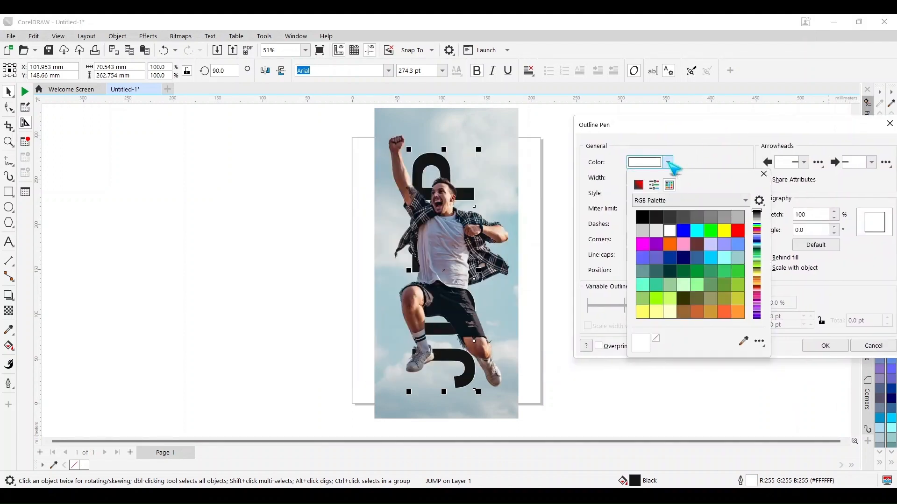
click(669, 162)
click(668, 178)
click(664, 273)
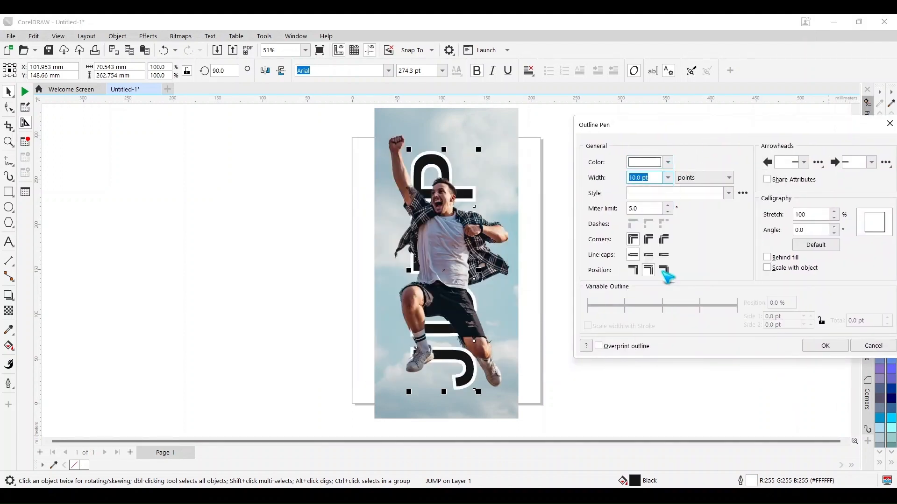
Step: Set the JUMP text outline to 16 pt wide with rounded corners, placed behind the fill and scaled with the object
click(767, 258)
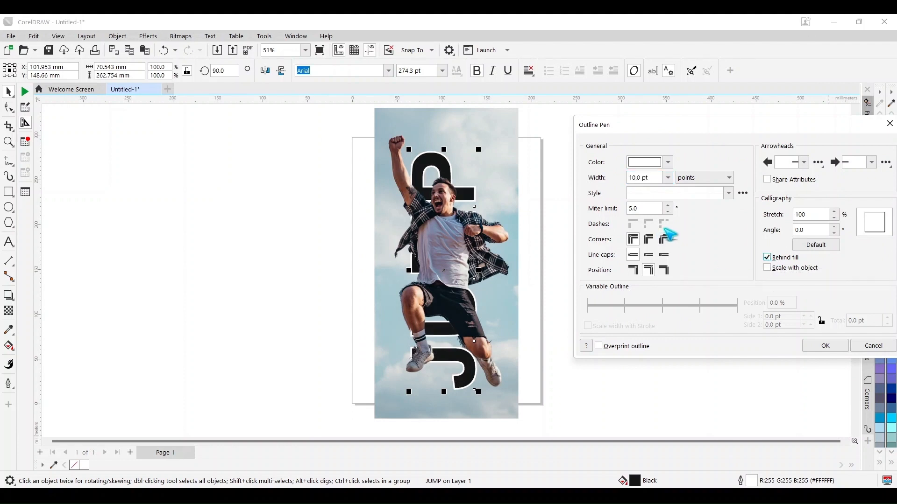
click(668, 178)
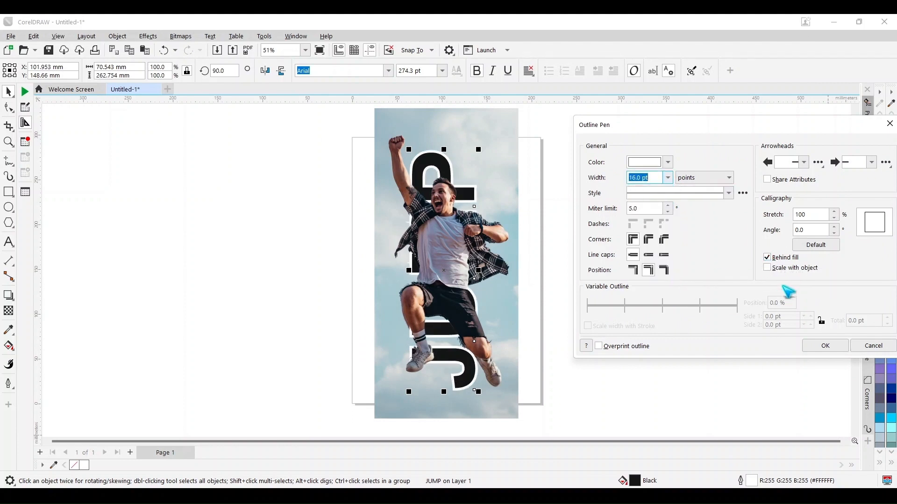
click(790, 269)
click(648, 239)
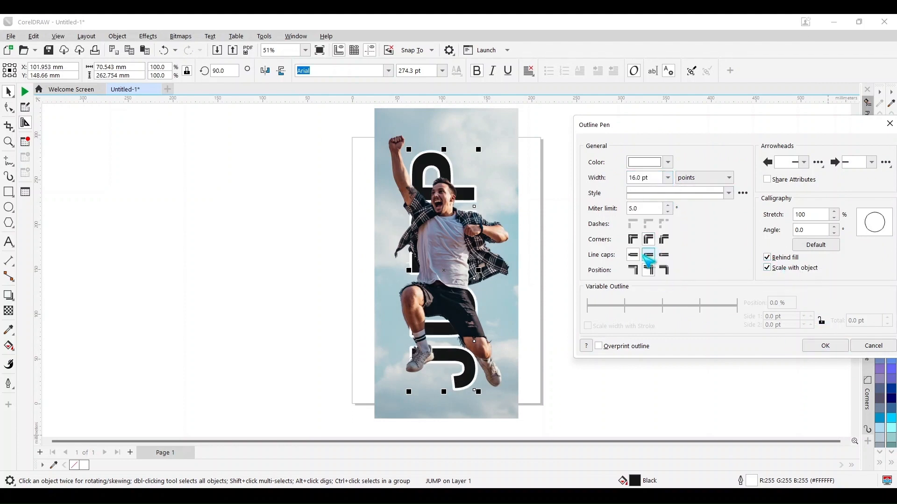
click(822, 345)
click(610, 237)
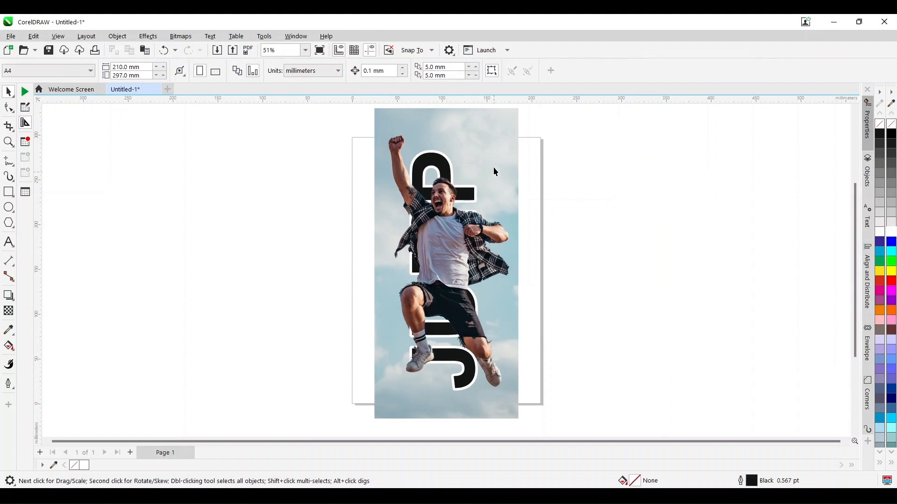
click(494, 140)
click(118, 36)
mouse_move(140, 80)
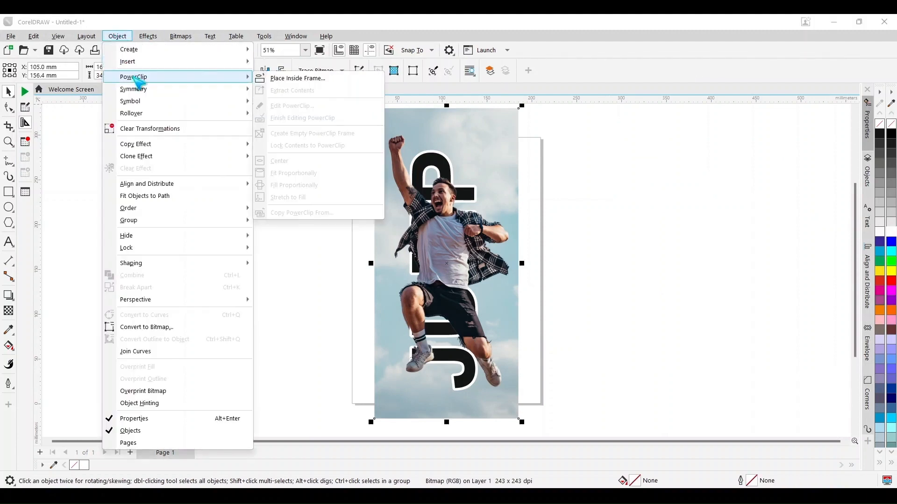
click(280, 80)
click(440, 166)
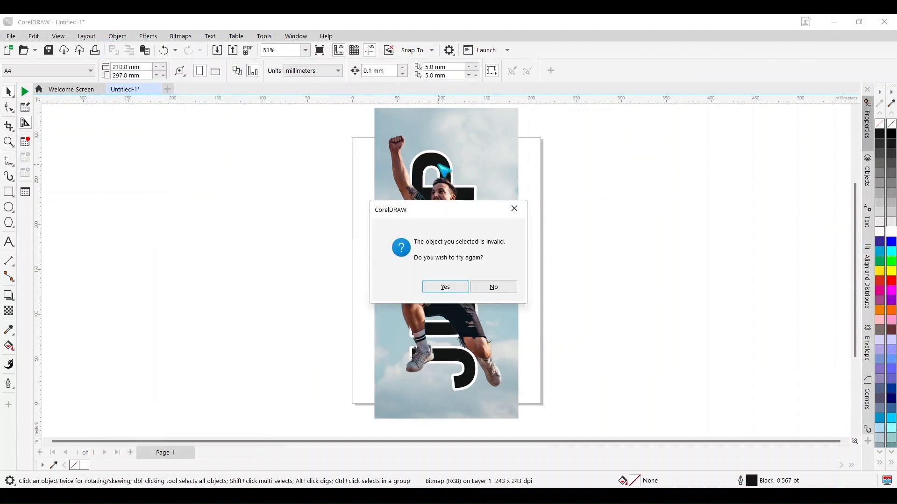
click(446, 287)
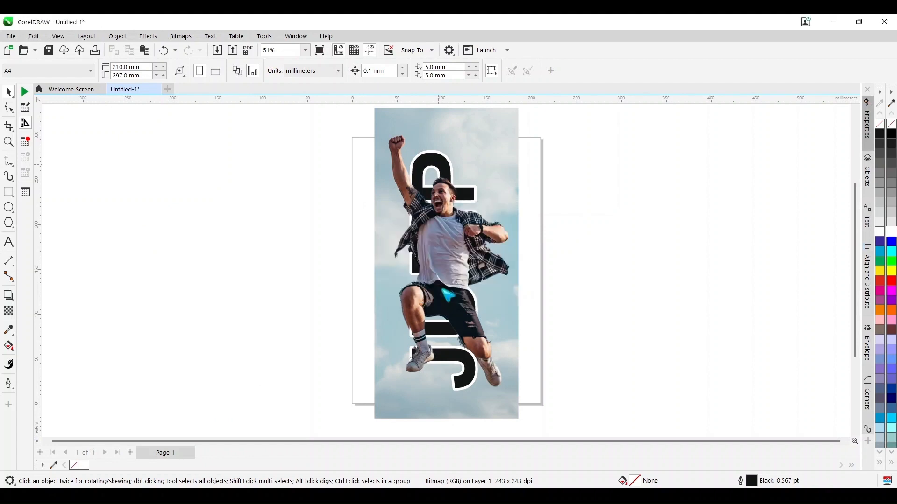
click(443, 233)
key(Escape)
Step: Set the nudge distance to 20 mm and move the cut-out man 60 mm left to expose the JUMP text
drag(386, 71, 348, 73)
text(20)
key(Return)
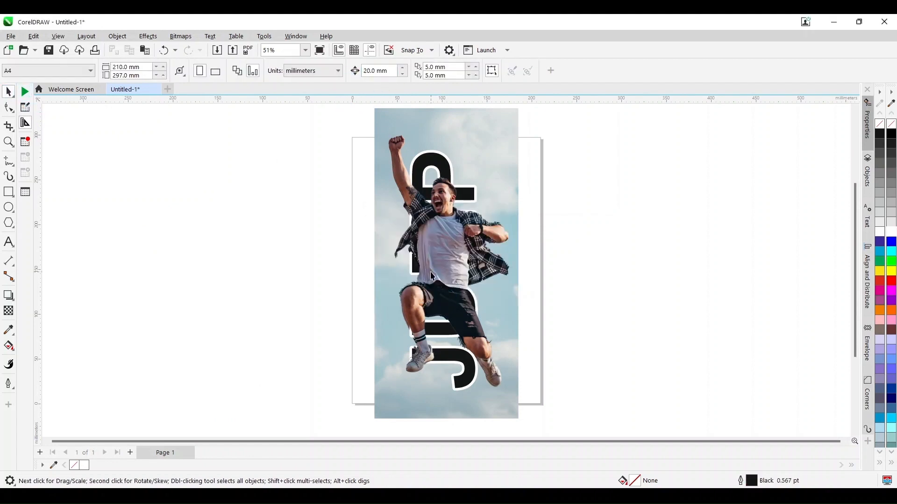
click(431, 273)
key(Left)
key(Left)
key(Left)
click(602, 290)
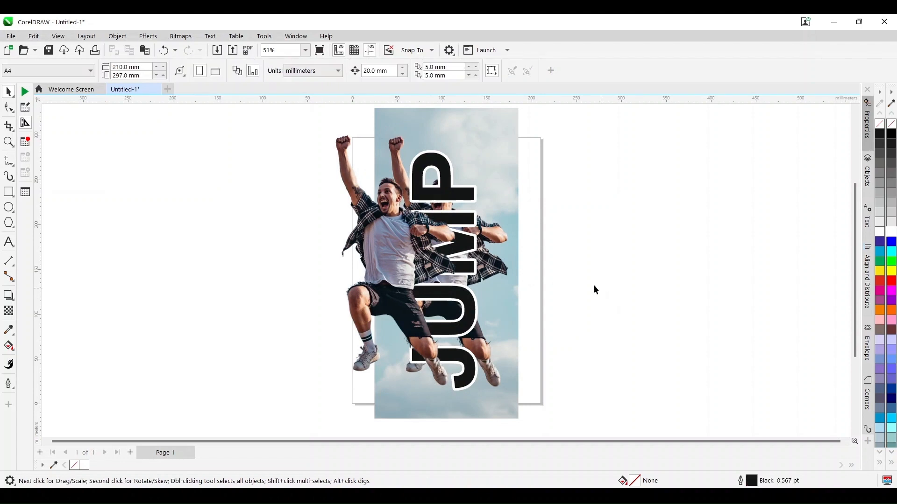
Step: PowerClip the sky background photo inside the JUMP text
click(471, 118)
click(117, 36)
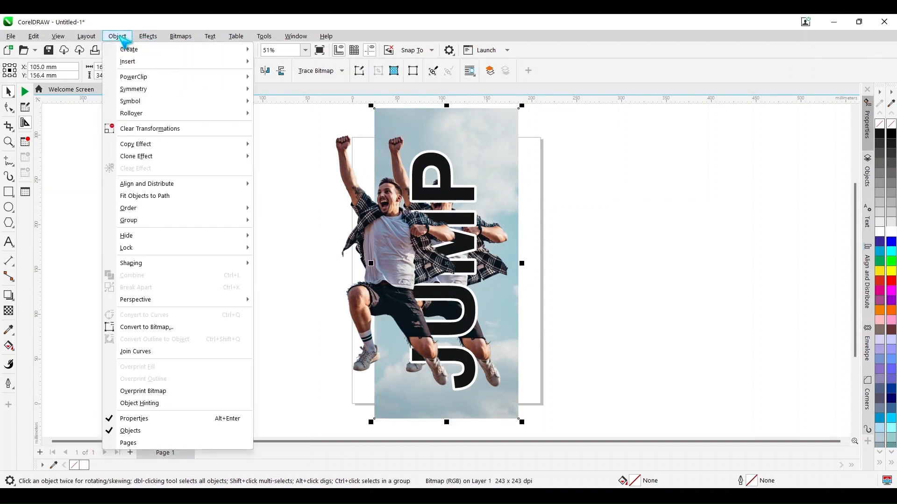
mouse_move(140, 76)
click(290, 76)
click(432, 168)
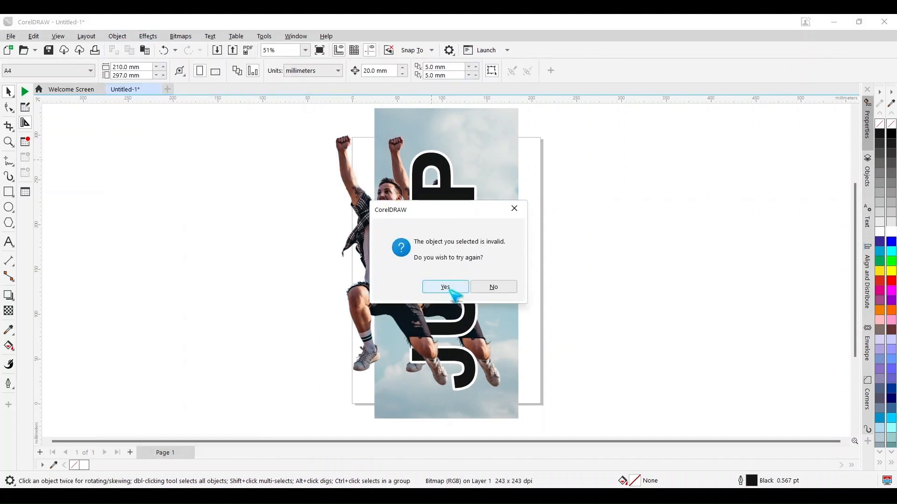
click(450, 290)
click(468, 189)
click(539, 201)
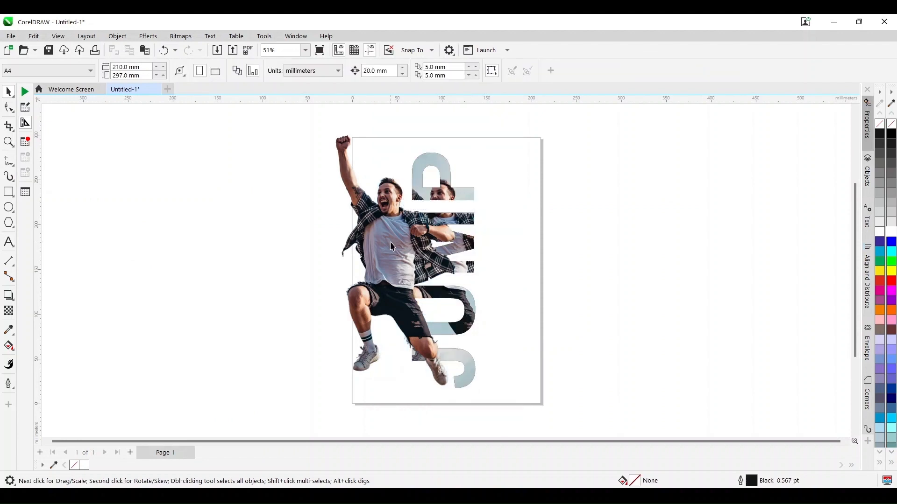
Step: Move the cut-out man 60 mm right, back over the JUMP text, and send him behind the text
click(391, 246)
key(Right)
key(Right)
key(Right)
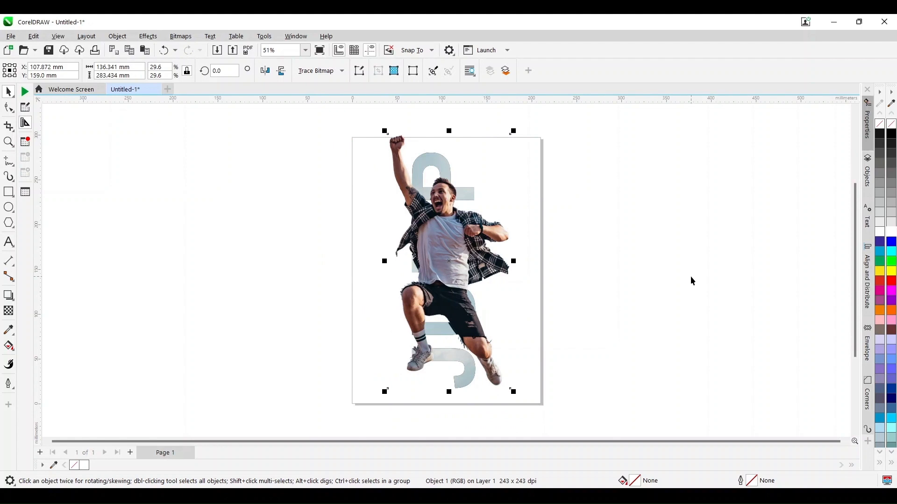
key(shift+Page_Down)
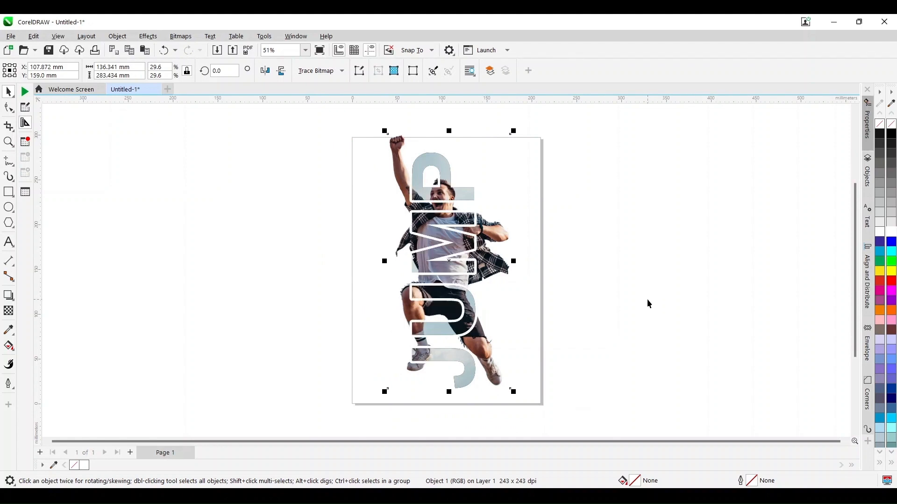
click(631, 336)
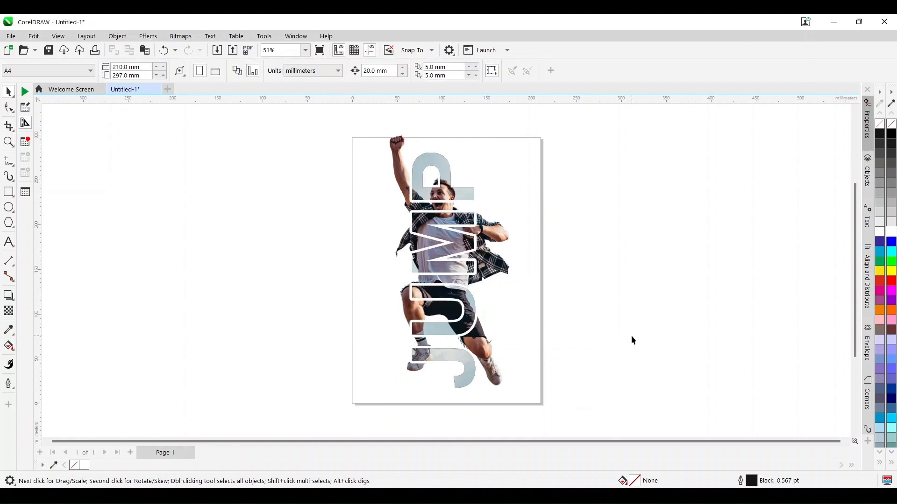
Step: Try red and cyan on the JUMP text's outline and settle on blue
click(471, 278)
right_click(891, 279)
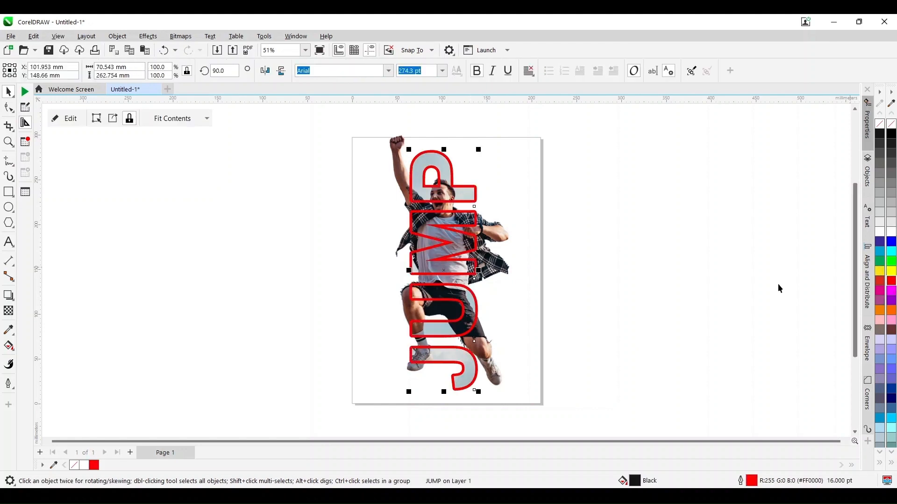
right_click(891, 252)
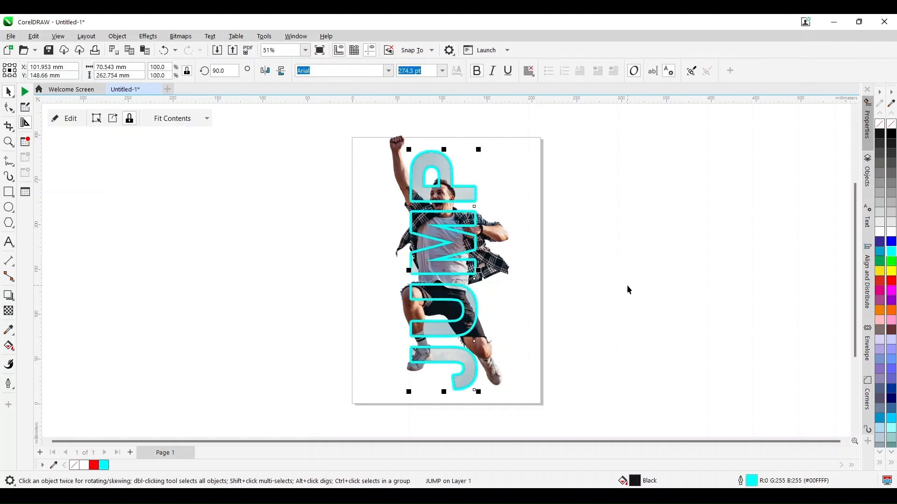
right_click(891, 241)
click(655, 278)
Step: Add a page-sized rectangle, and enlarge the man and JUMP text together from the centre to about 156 × 324 mm
double_click(8, 192)
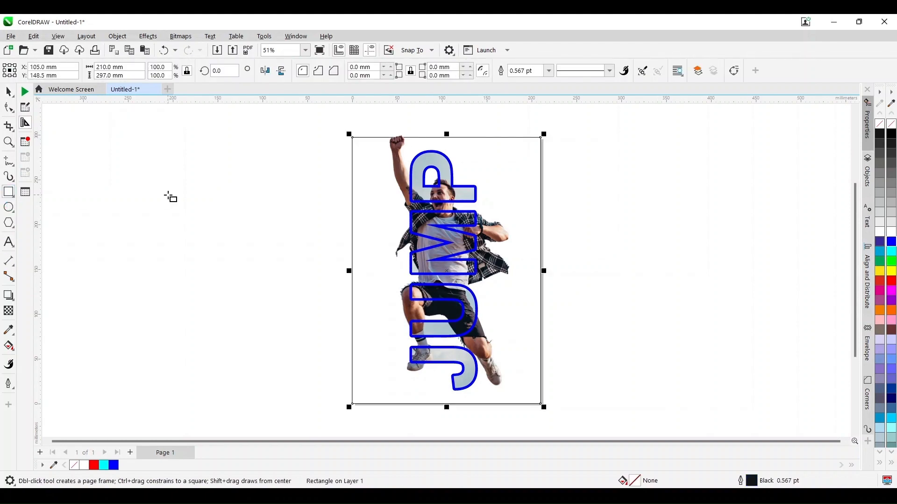
click(9, 92)
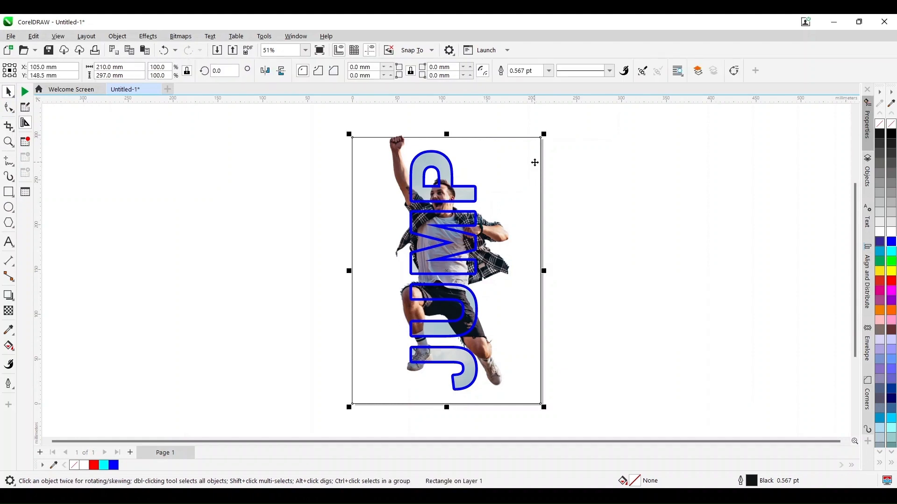
drag(312, 117, 531, 407)
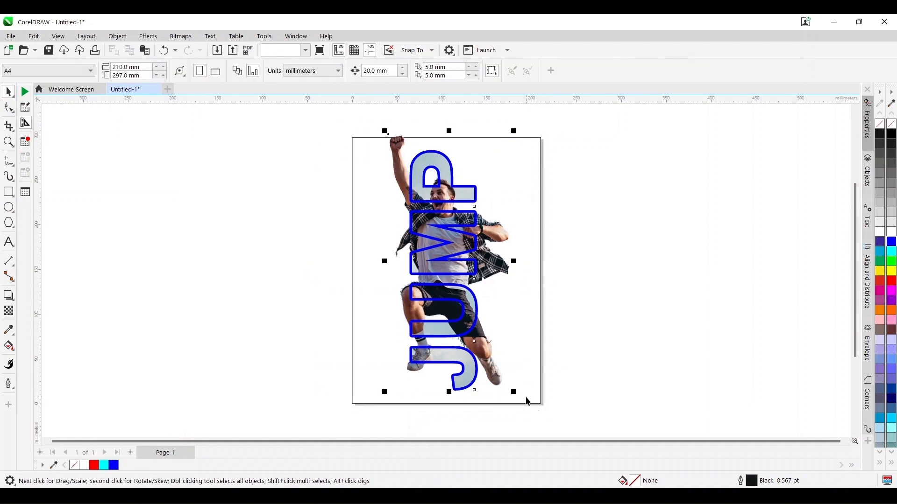
drag(378, 135, 376, 113)
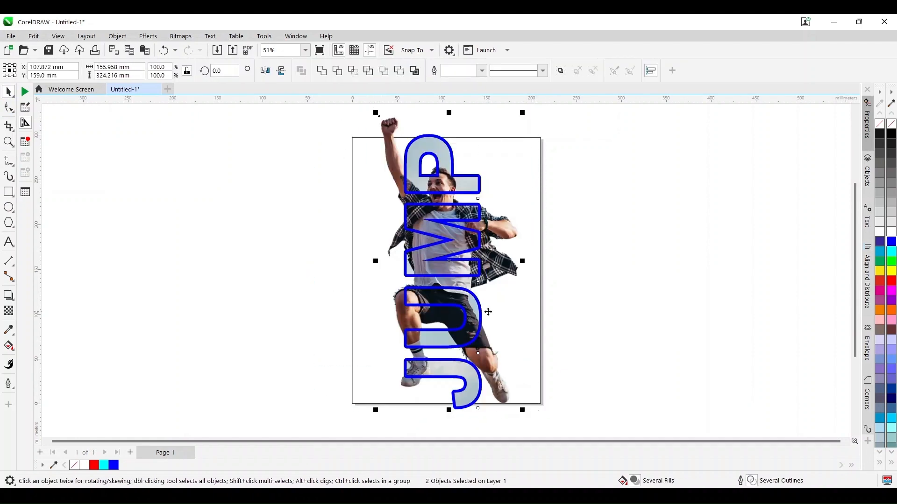
click(700, 301)
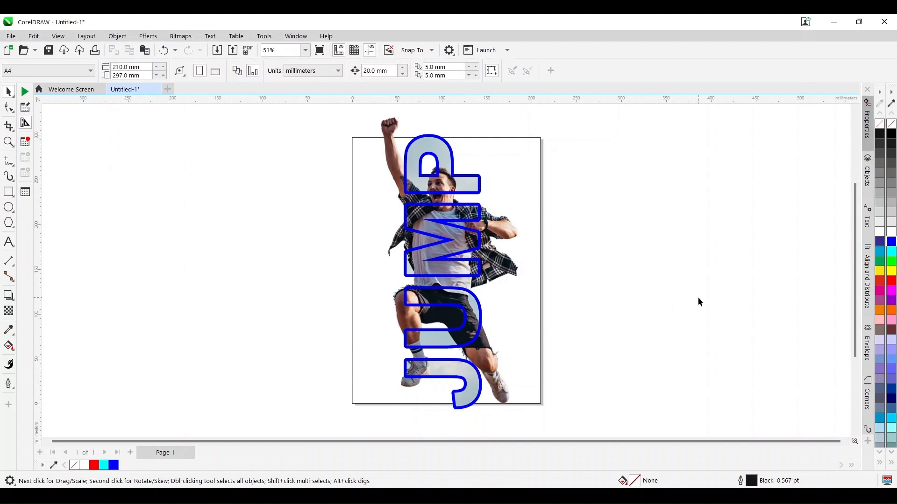
Step: Duplicate Page 1 with all its contents as Page 2
right_click(168, 454)
click(212, 421)
click(444, 294)
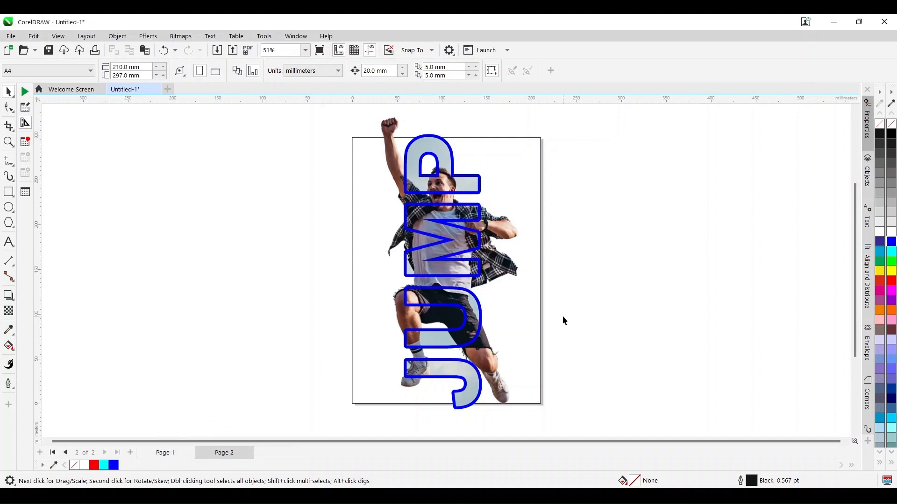
Step: Move the cut-out man horizontally off Page 2 into the empty area left of the page
click(504, 269)
drag(504, 268, 243, 269)
Step: Extract the sky photo from the JUMP text to the right of the page and delete the text
right_click(443, 217)
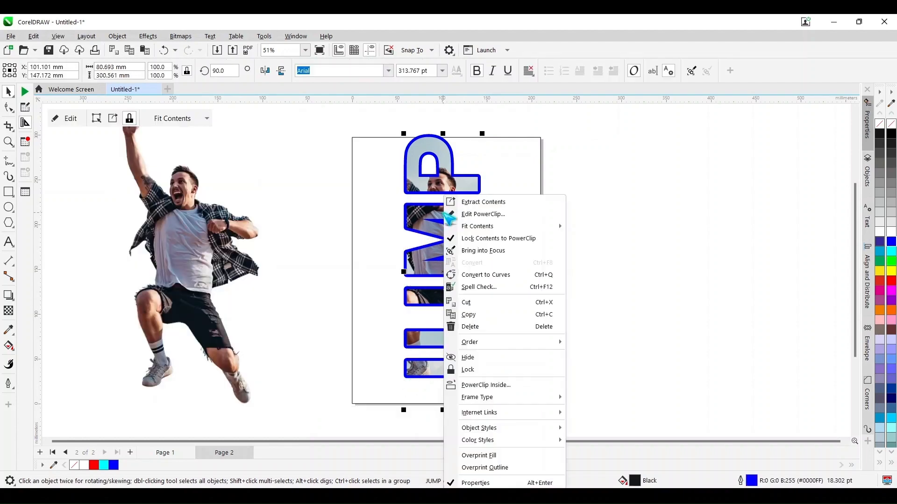
click(465, 201)
click(438, 234)
key(Delete)
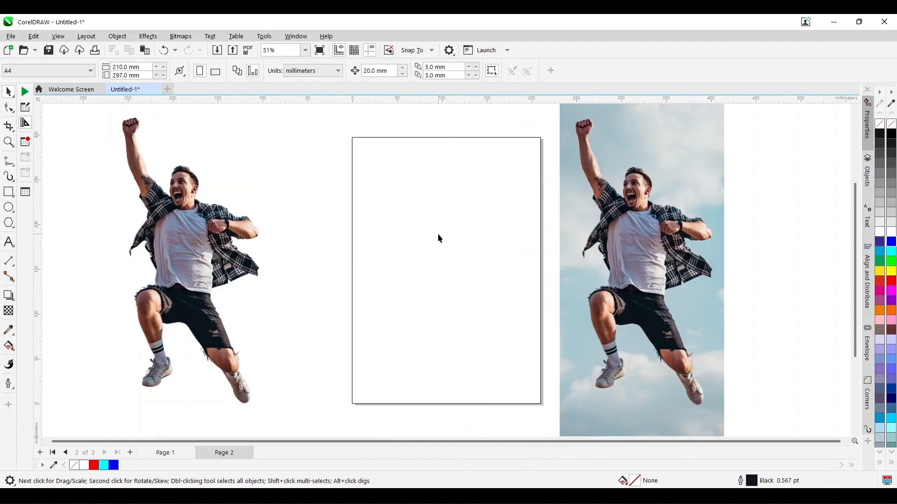
Step: Draw a five-sided polygon about 144 × 137 mm and centre it on the page
click(9, 223)
drag(391, 191, 523, 312)
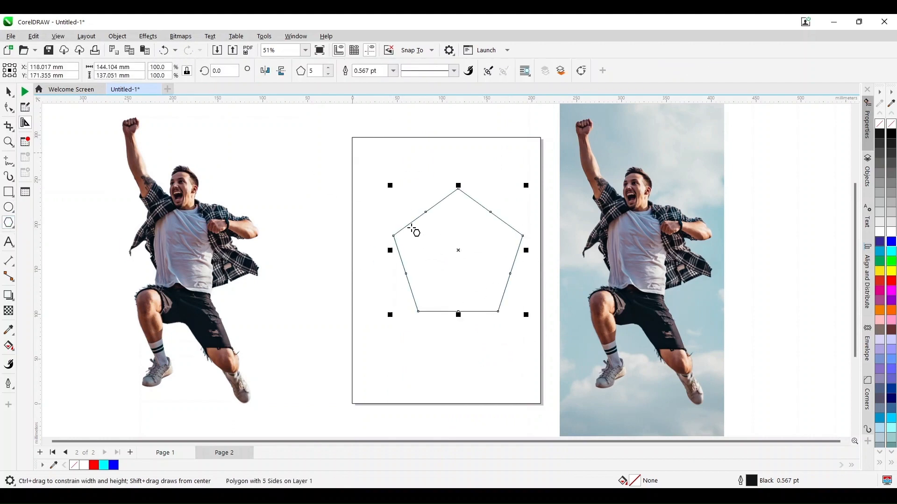
click(9, 92)
key(p)
Step: Make a slightly larger concentric copy of the pentagon and enlarge both from the centre to about 198 × 188 mm overall
mouse_move(516, 205)
mouse_down()
mouse_move(542, 181)
mouse_move(529, 194)
mouse_up()
drag(324, 186, 526, 355)
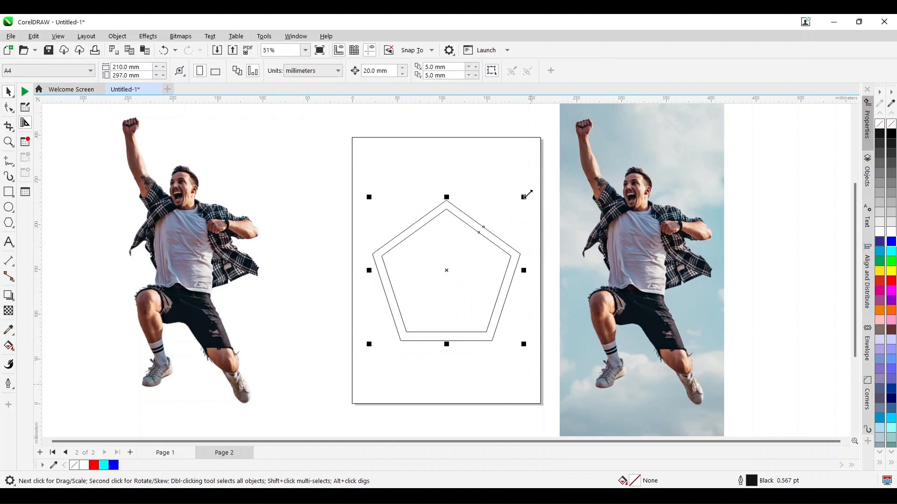
drag(526, 194, 539, 183)
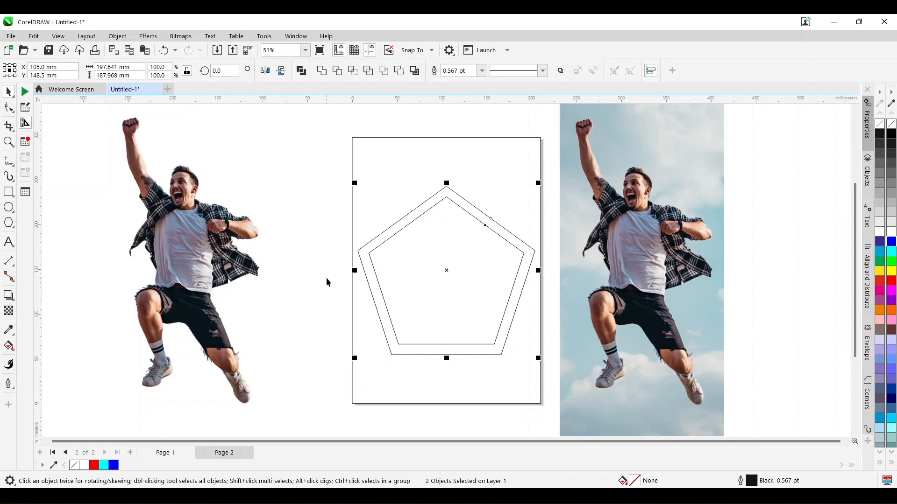
click(436, 201)
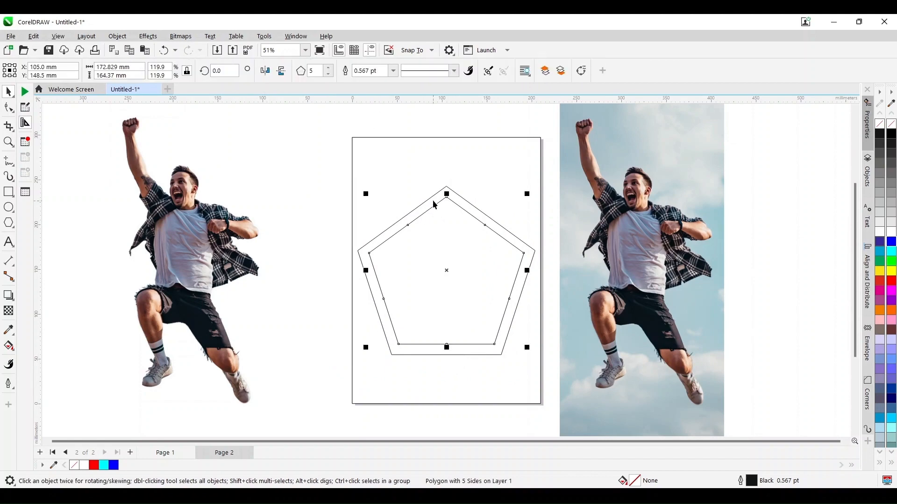
shift+click(441, 193)
click(438, 272)
Step: PowerClip the sky photo inside the inner pentagon
click(628, 271)
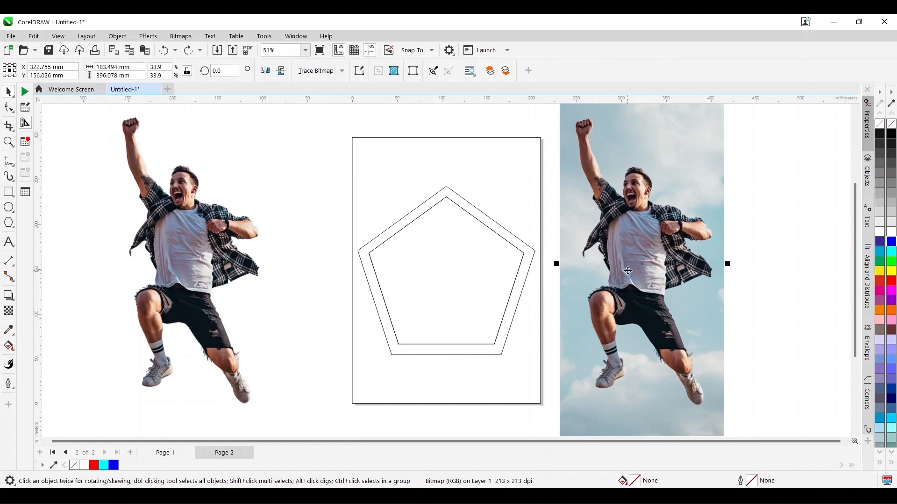
click(118, 36)
mouse_move(144, 84)
click(298, 78)
click(437, 243)
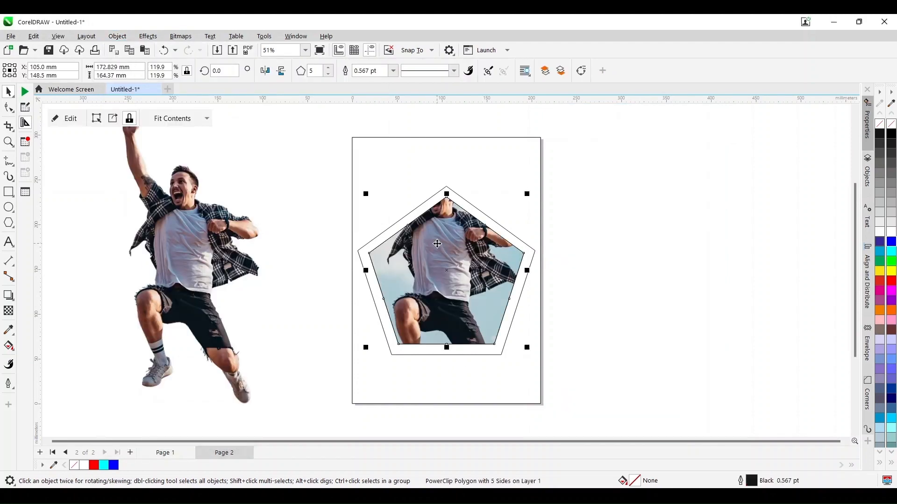
double_click(441, 249)
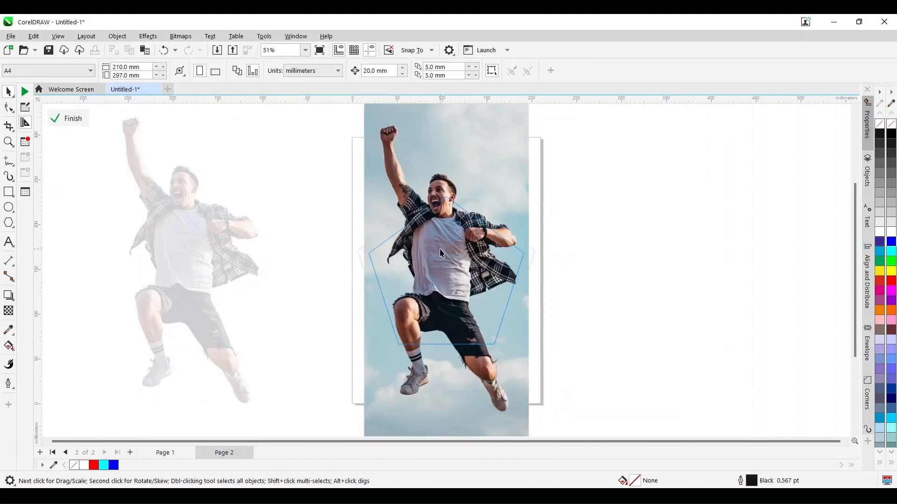
click(51, 120)
Step: Move the cut-out man onto the page so that he overlaps his figure in the pentagon's photo
click(138, 277)
drag(138, 276, 420, 283)
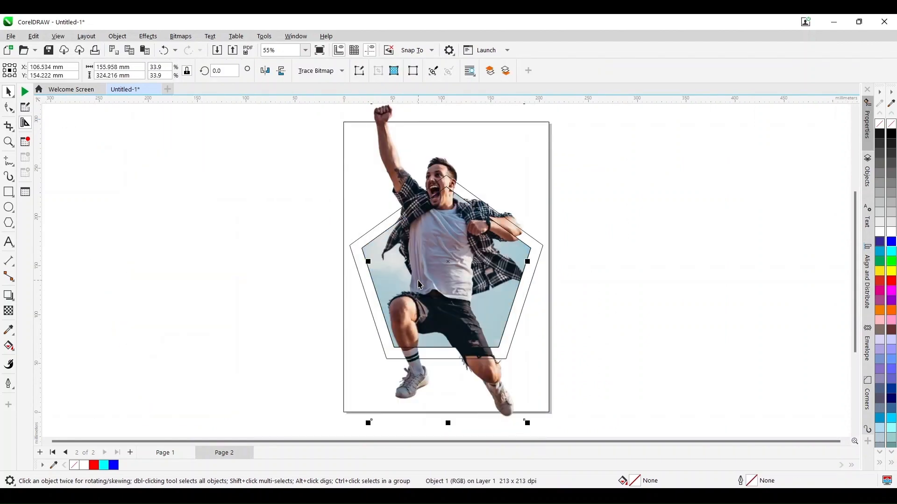
click(464, 283)
double_click(464, 282)
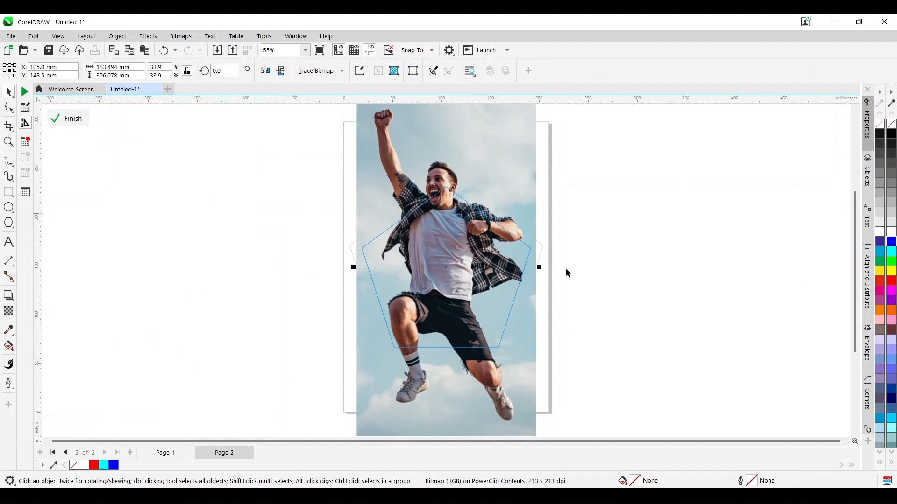
scroll(587, 313, down, 2)
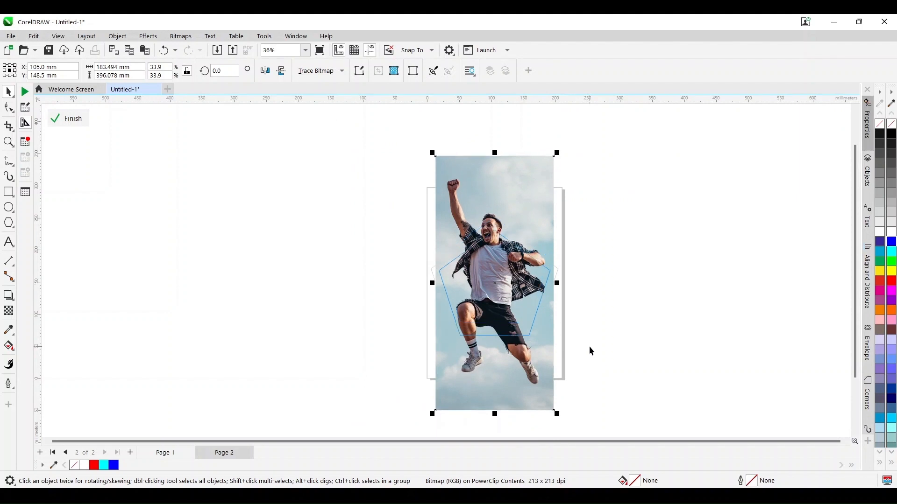
key(ctrl+z)
key(ctrl+shift+z)
ctrl+click(598, 317)
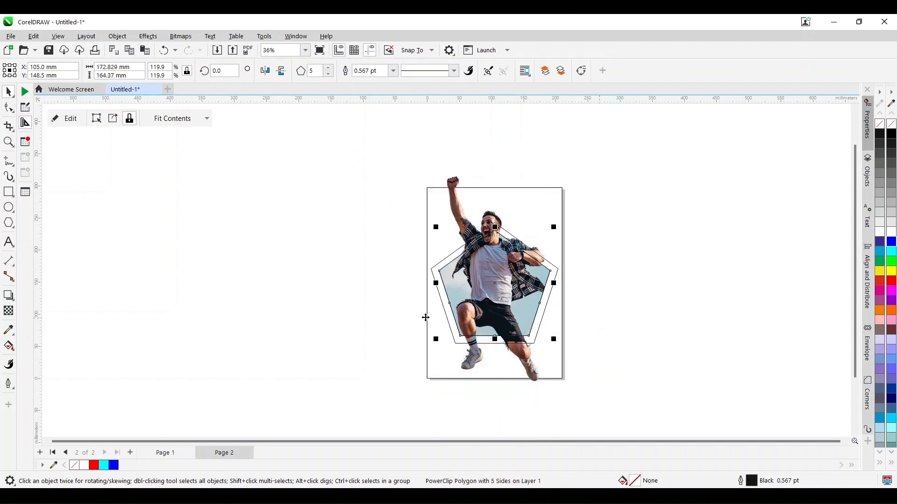
Step: Fine-tune the cut-out man's position so his face lines up with his figure in the pentagon's photo
click(238, 314)
click(9, 142)
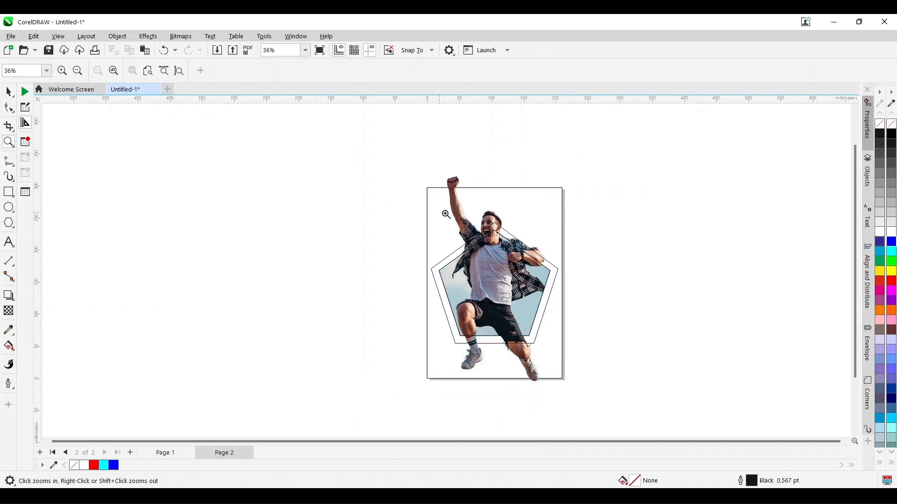
drag(444, 213, 539, 263)
click(9, 91)
click(486, 172)
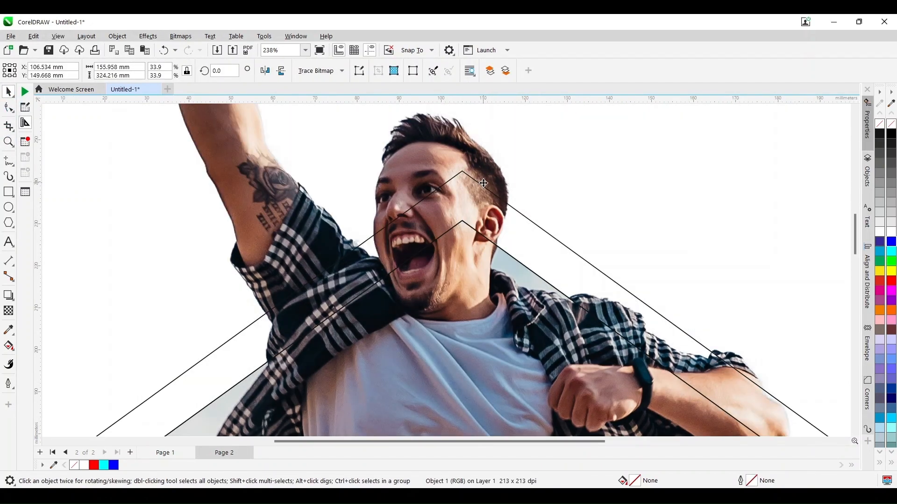
drag(483, 183, 487, 185)
click(8, 142)
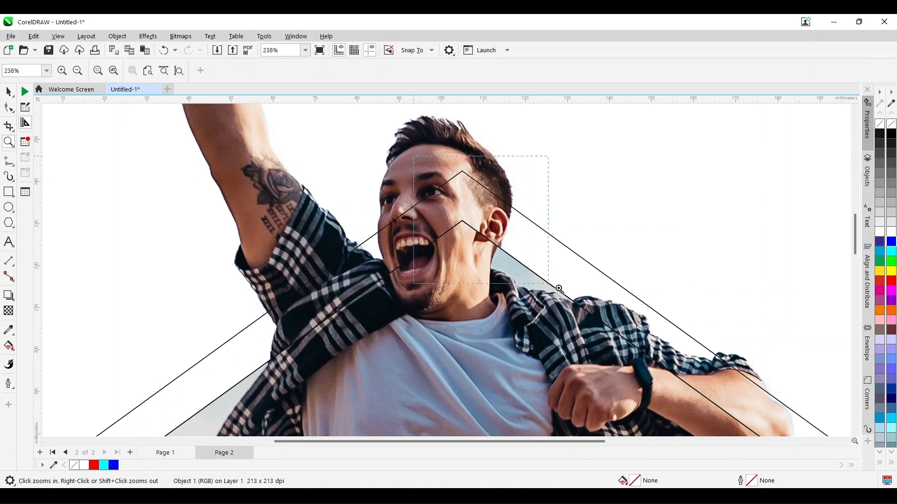
drag(431, 162, 560, 287)
click(8, 92)
drag(477, 150, 461, 157)
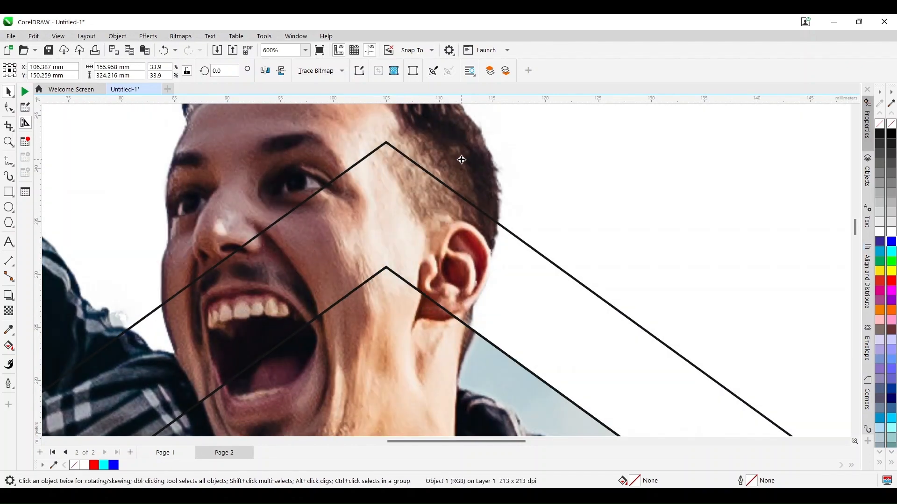
key(F4)
click(634, 267)
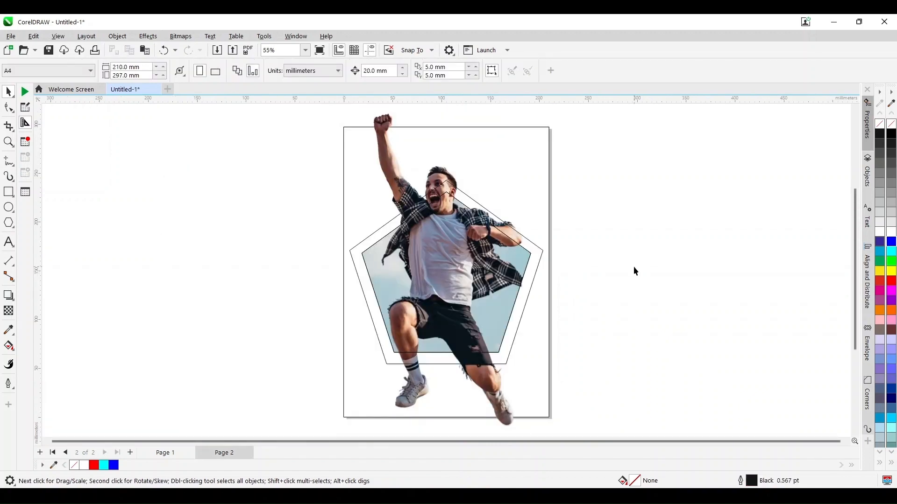
Step: Crop the cut-out man's lower part with the Shape tool to a height of about 195 mm and bring him to the front
click(499, 383)
click(8, 107)
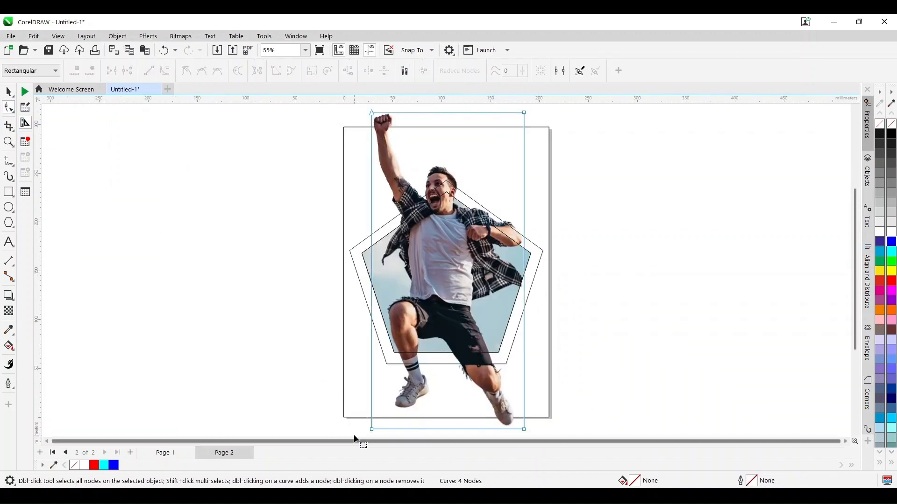
drag(359, 431, 550, 396)
drag(524, 428, 518, 304)
click(8, 92)
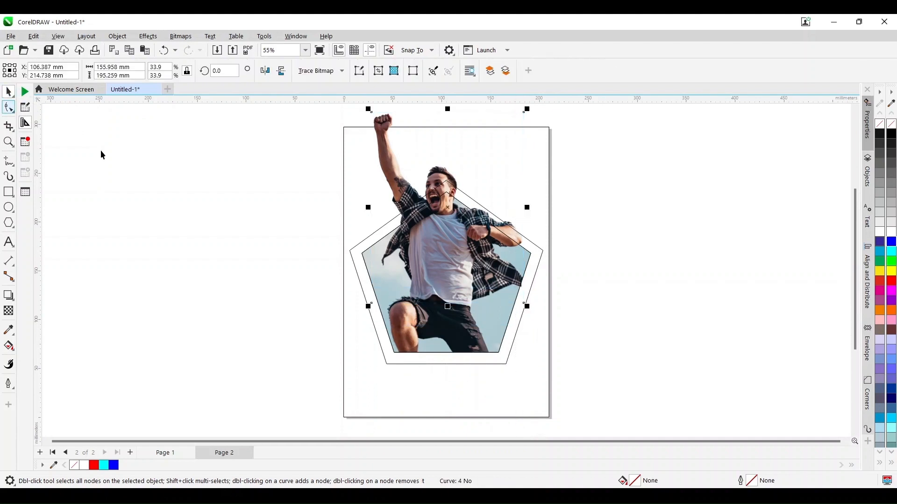
click(101, 150)
click(387, 157)
key(shift+Page_Up)
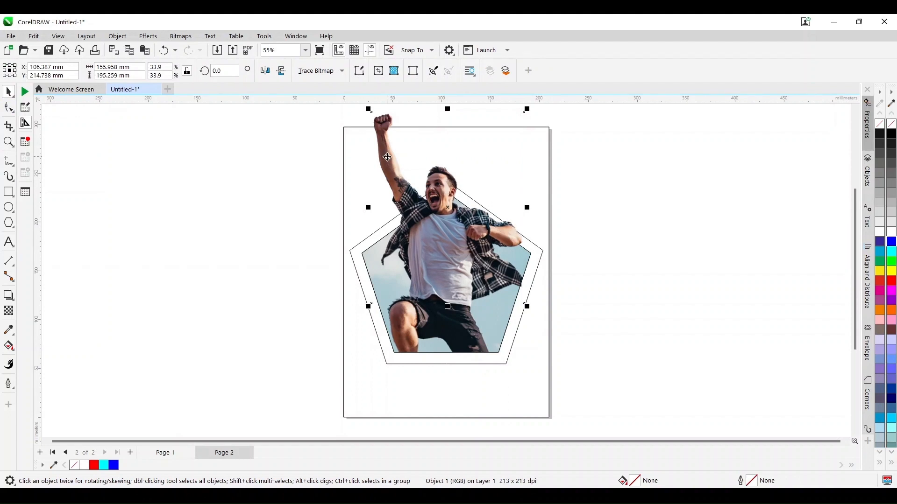
Step: Fill the pentagon frame around the photo with blue (#0000FF) and remove its outline
click(717, 253)
click(514, 320)
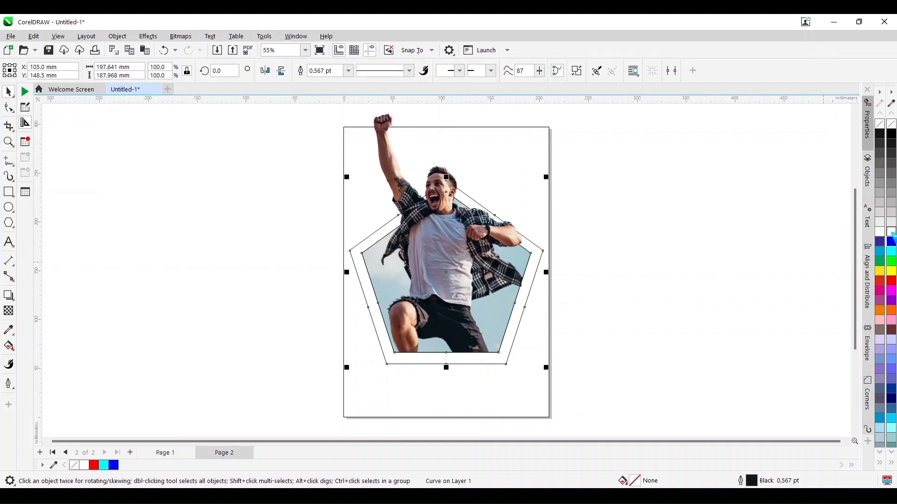
click(891, 241)
click(668, 237)
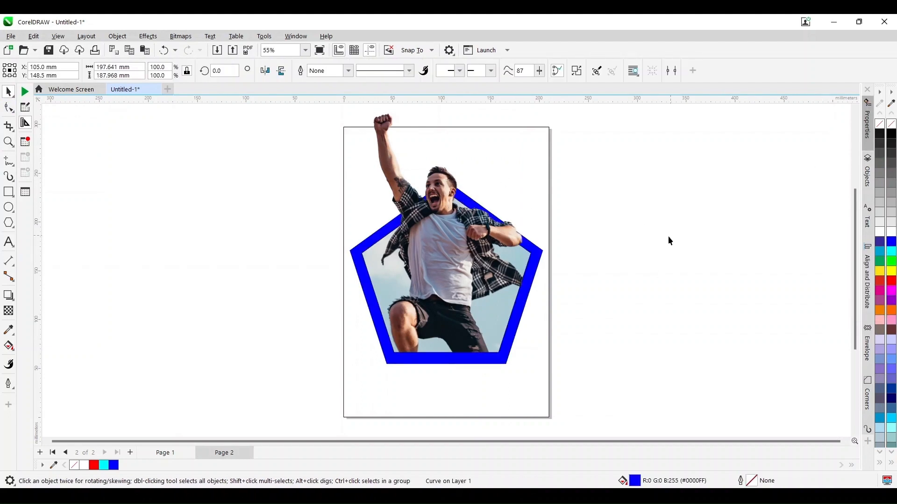
click(512, 254)
click(696, 225)
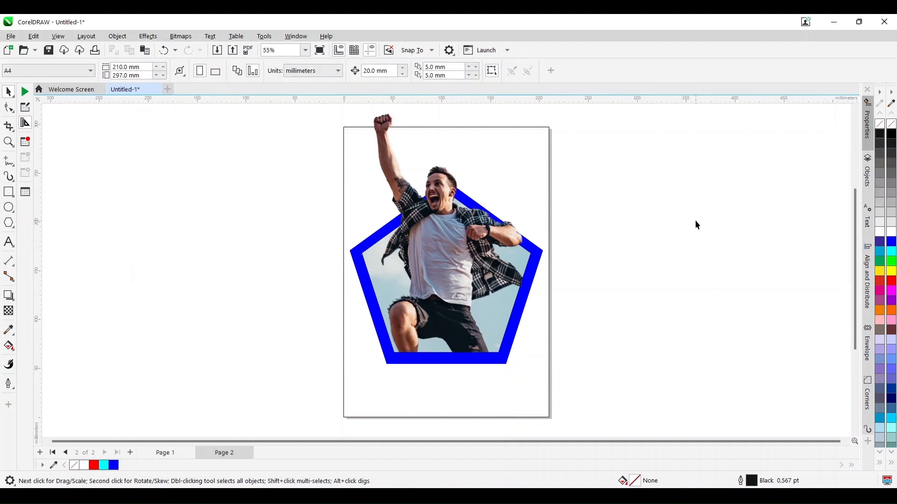
Step: Switch to the multipage view and make Page 1 the active page
click(58, 36)
click(74, 124)
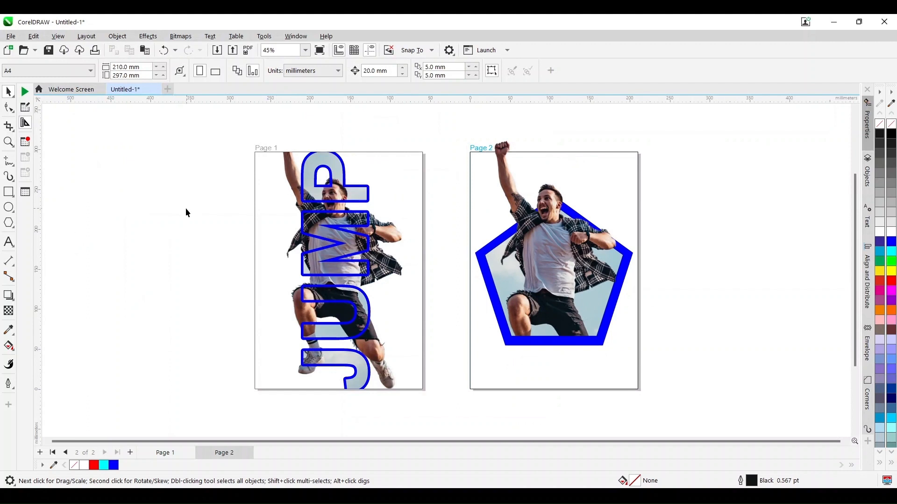
click(266, 211)
click(243, 127)
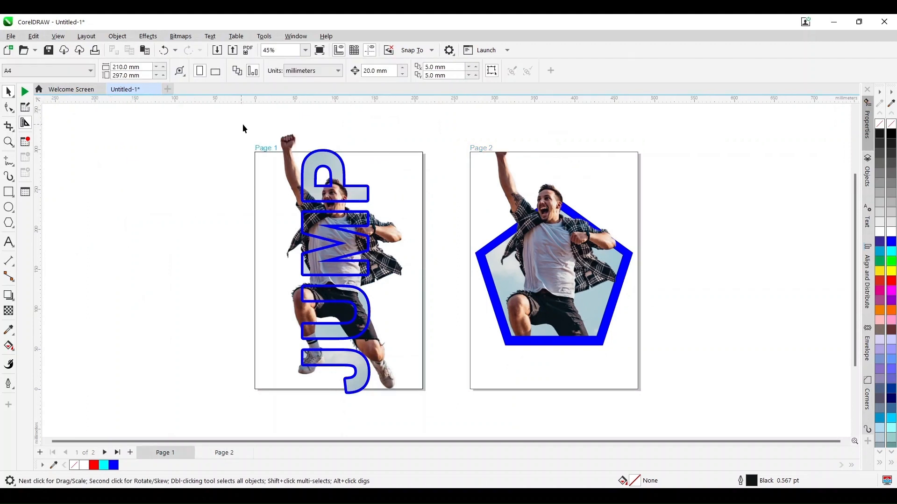
Step: Delete the page-sized rectangle on Page 1 and scale the JUMP artwork down to fit inside the page
click(418, 418)
drag(410, 394, 394, 386)
Step: Delete the page-sized rectangle on Page 2 and move the pentagon artwork down so the raised fist lies within the page
click(624, 360)
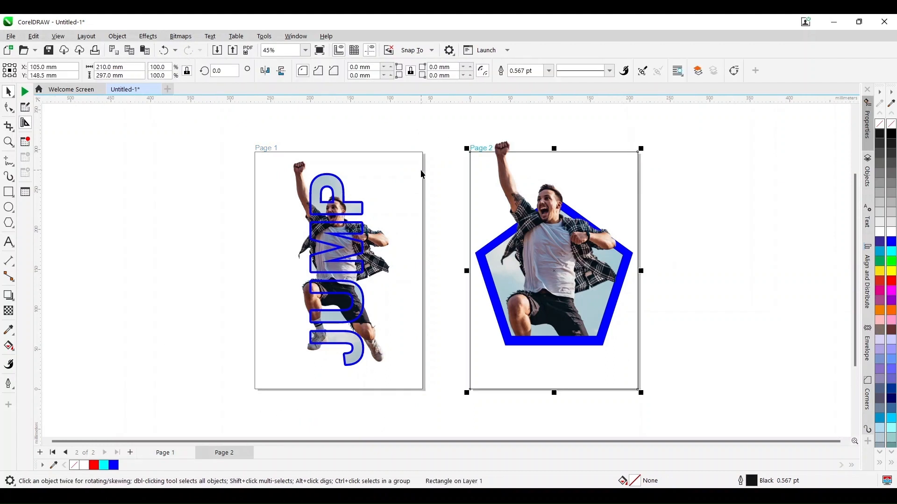
click(445, 162)
drag(665, 396, 665, 380)
drag(553, 239, 558, 262)
click(715, 276)
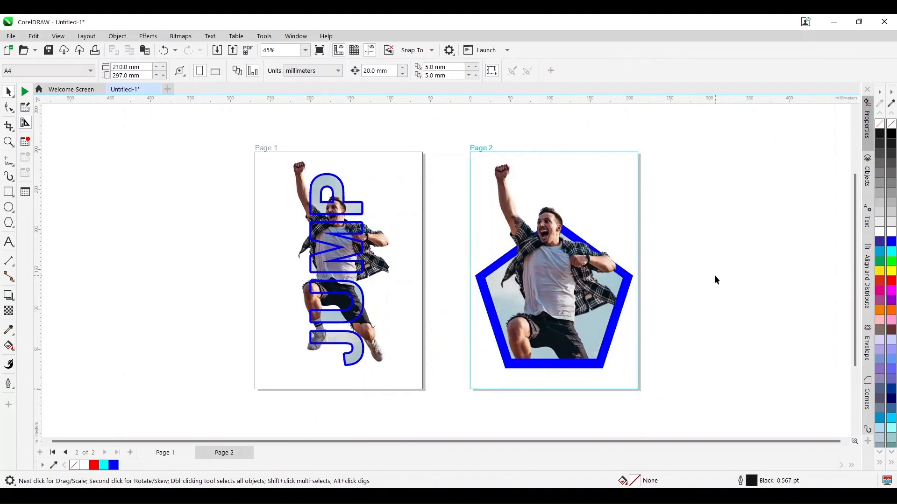
Step: Duplicate Page 1 with its contents directly after the original
right_click(166, 453)
click(231, 425)
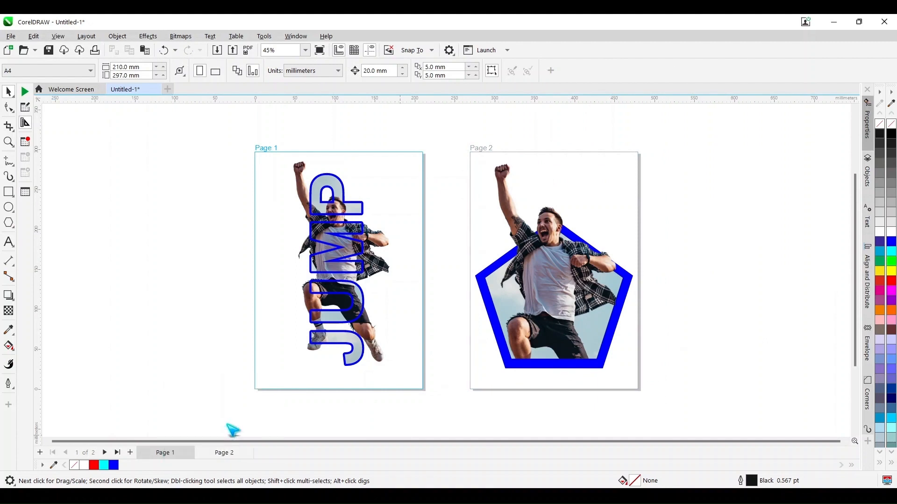
click(449, 293)
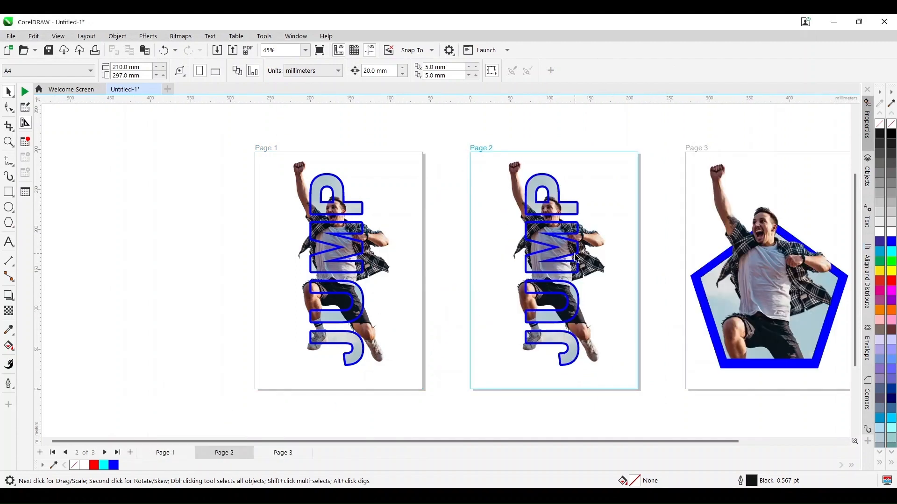
Step: Extract the photo from the JUMP text on Page 2 and move it 60 mm to the right
click(596, 266)
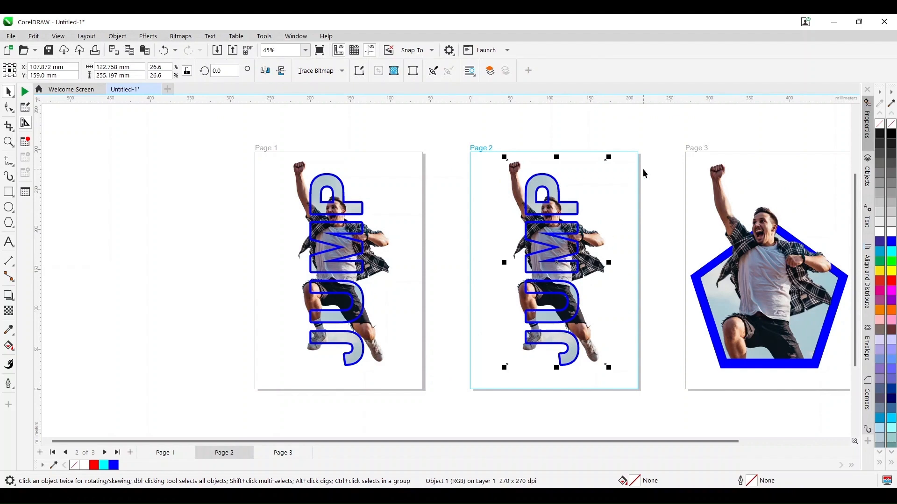
right_click(552, 195)
click(575, 202)
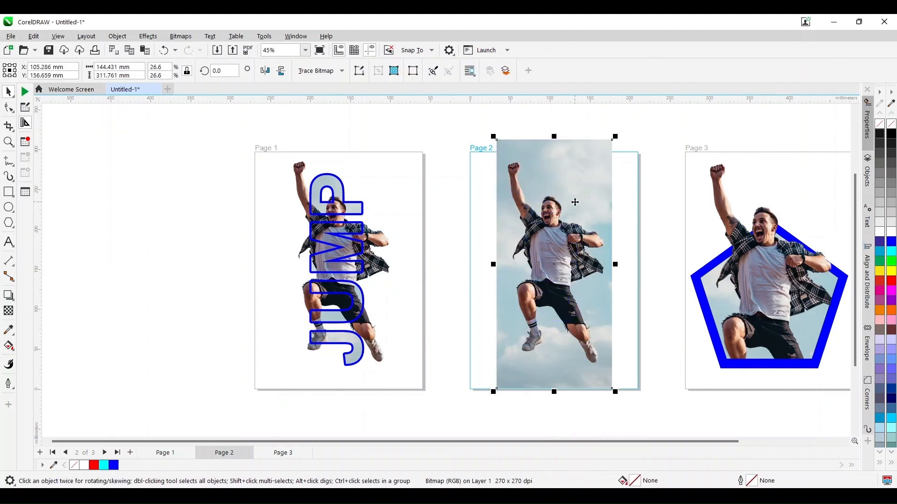
drag(575, 201, 643, 201)
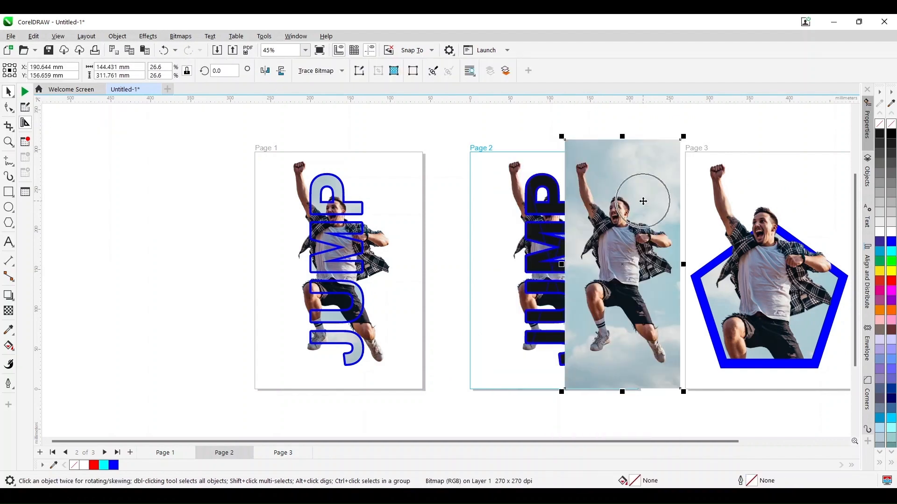
key(ctrl+z)
key(ctrl+shift+z)
click(523, 219)
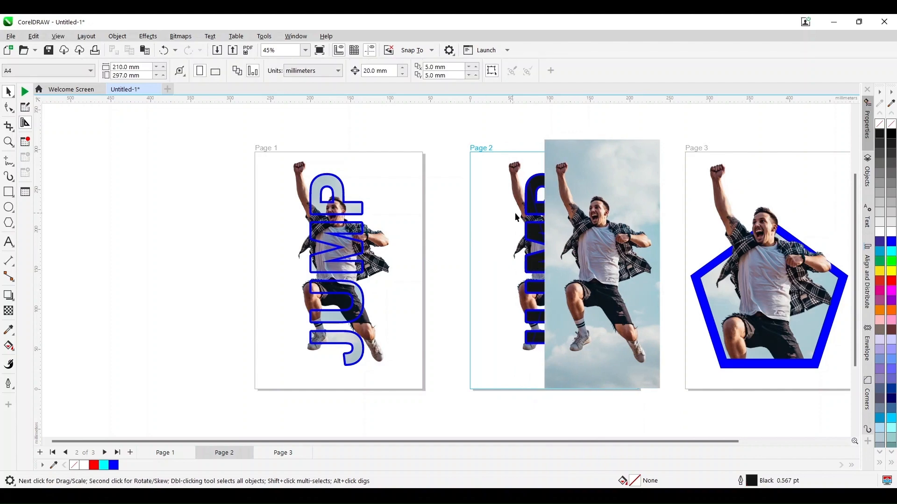
Step: Set the frame type of the emptied JUMP text on Page 2 to None
right_click(530, 208)
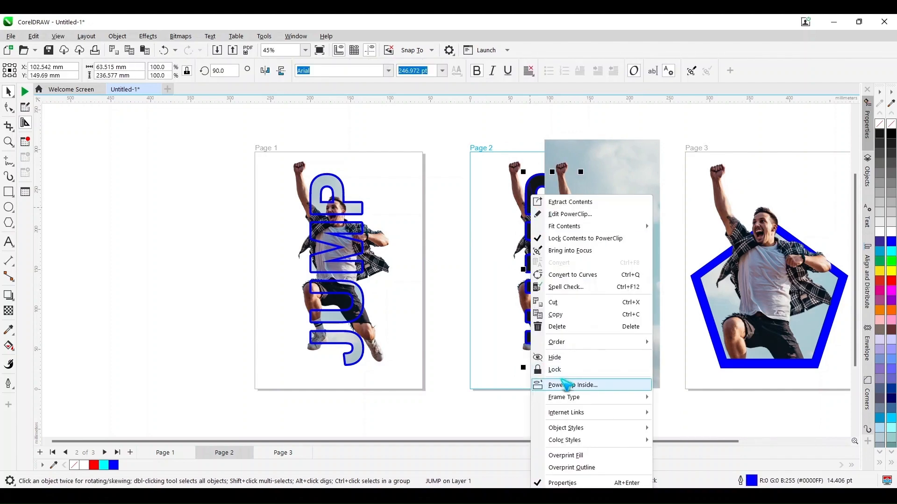
mouse_move(606, 400)
click(687, 428)
click(453, 234)
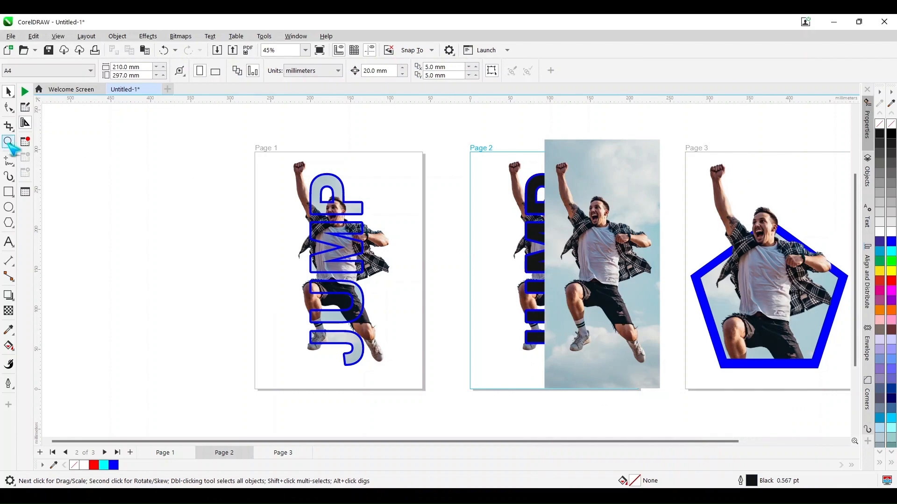
Step: Move the Page 2 JUMP text over the right half of the extracted photo and resize it to about 57 × 212 mm
click(9, 142)
drag(445, 143, 681, 395)
key(space)
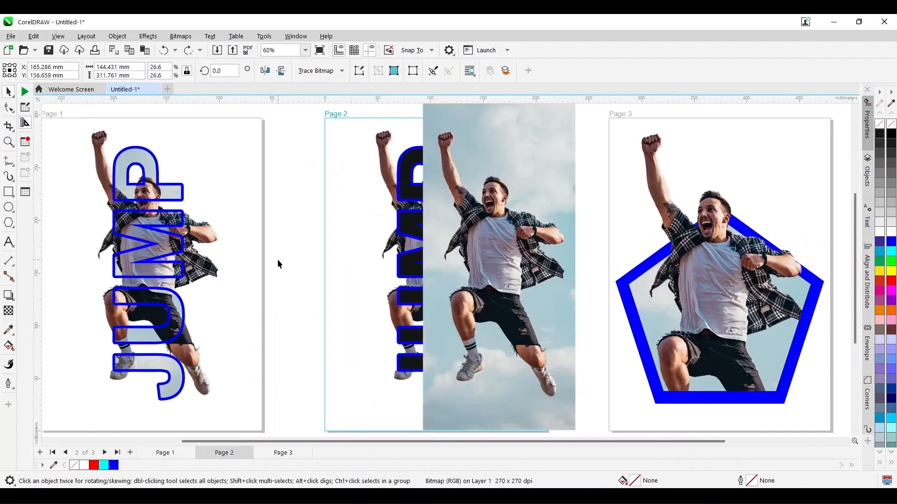
click(415, 222)
drag(414, 223, 530, 253)
drag(562, 144, 553, 172)
drag(553, 375, 556, 400)
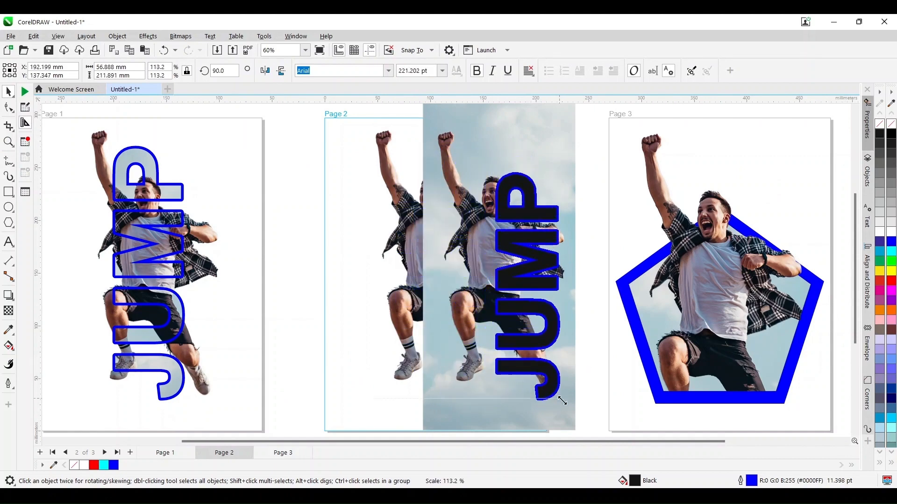
drag(532, 272, 530, 273)
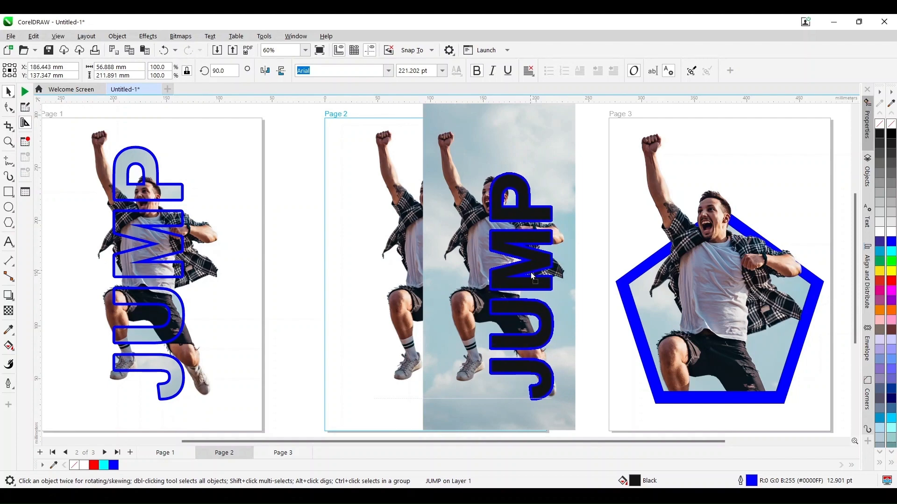
Step: PowerClip the extracted photo inside the JUMP text on Page 2
click(531, 273)
click(117, 36)
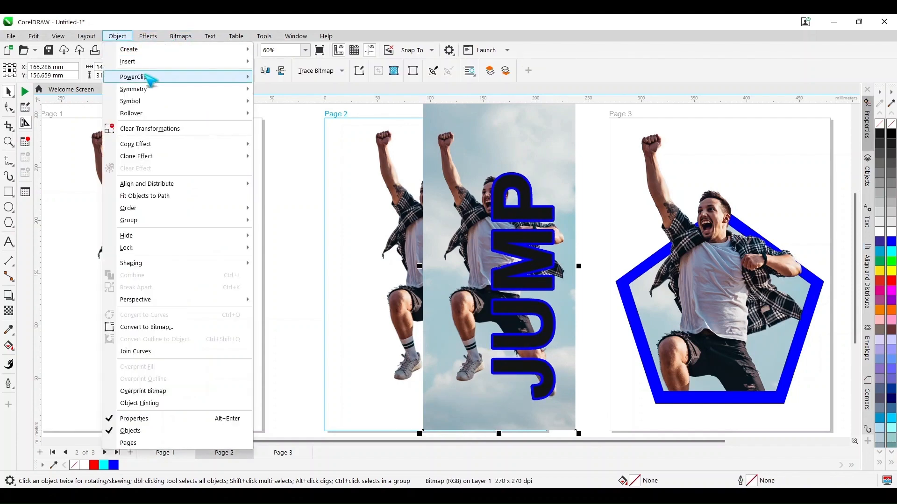
click(280, 77)
click(547, 211)
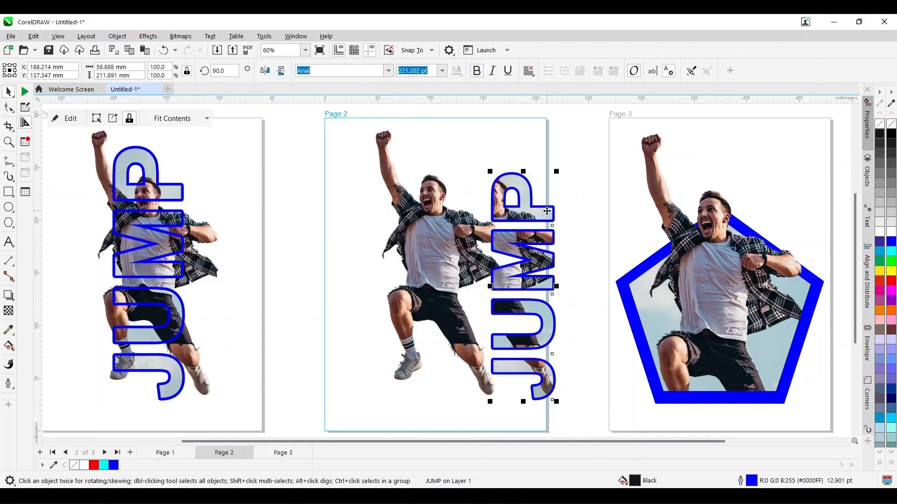
Step: Move the clipped JUMP text over the cut-out man on Page 2, aligning its photo with his figure
drag(535, 240, 470, 240)
click(8, 142)
drag(414, 170, 477, 229)
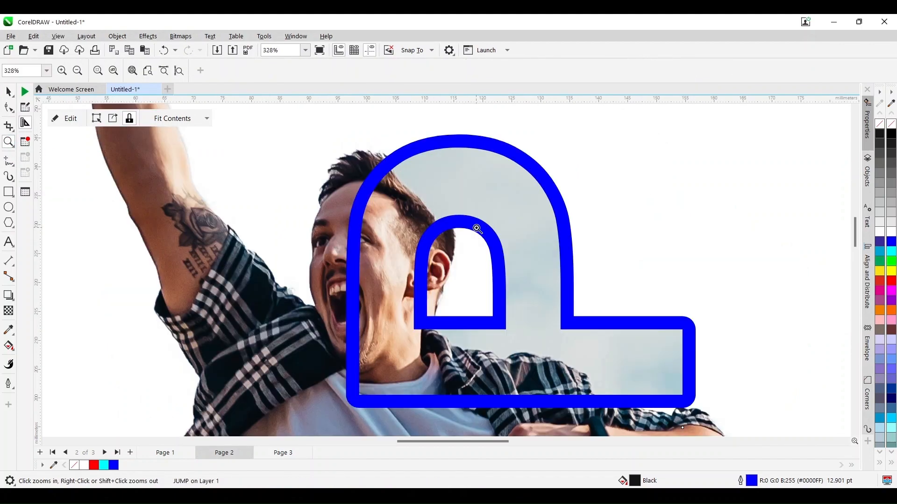
click(7, 92)
drag(467, 192, 472, 187)
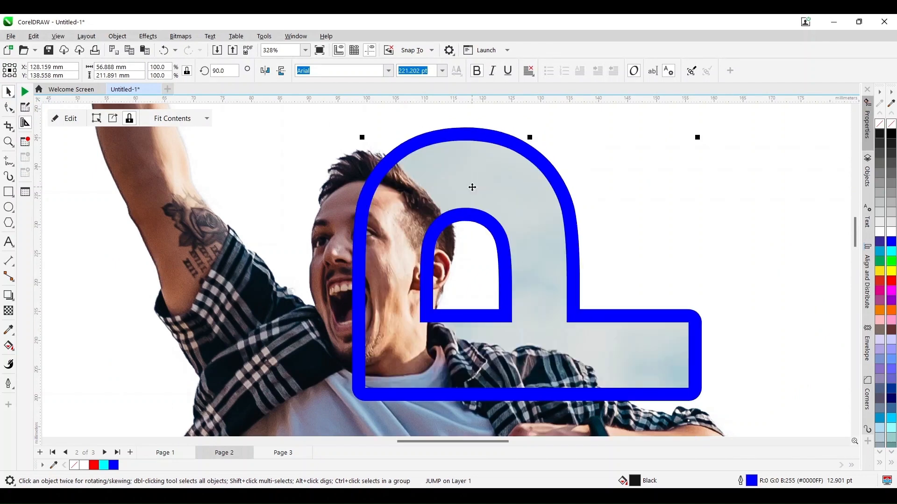
scroll(473, 187, up, 5)
click(600, 316)
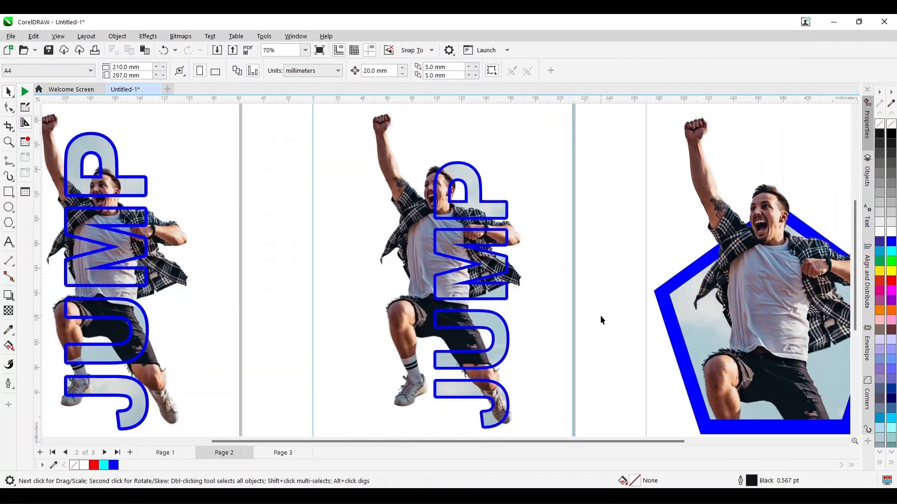
click(305, 50)
click(275, 67)
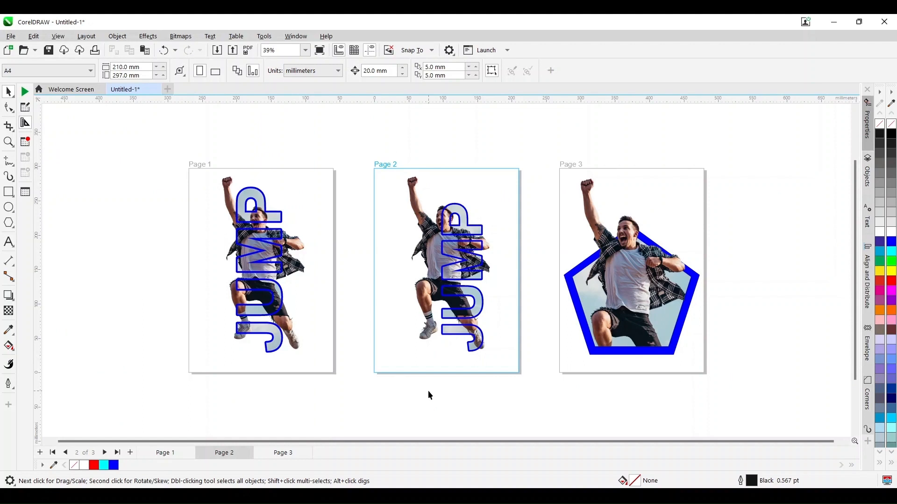
Step: Duplicate Page 2 with its contents as a new page directly after it
right_click(229, 455)
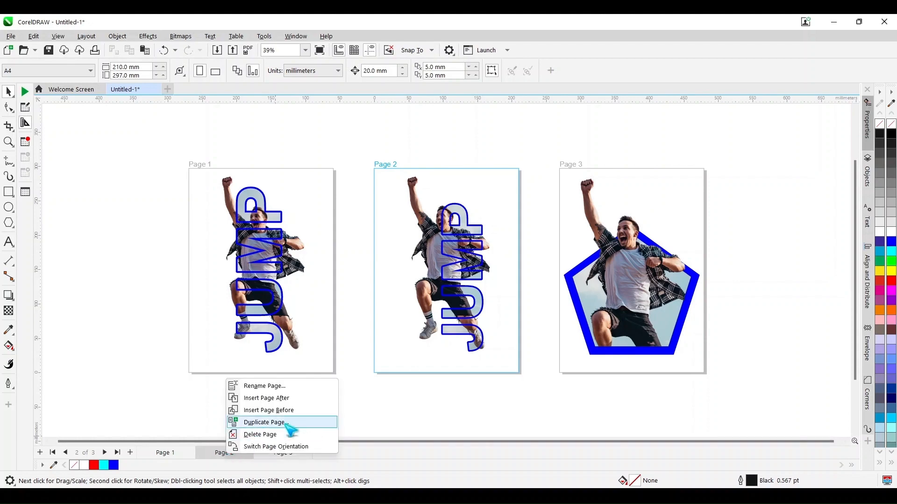
click(290, 423)
click(449, 295)
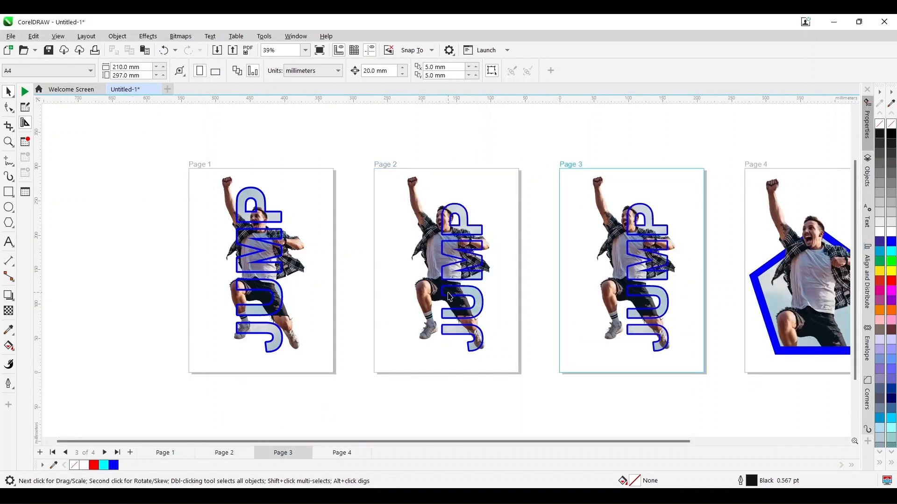
Step: Extract the photo from the JUMP text on Page 2 and move it about 97 mm to the right
key(z)
click(500, 294)
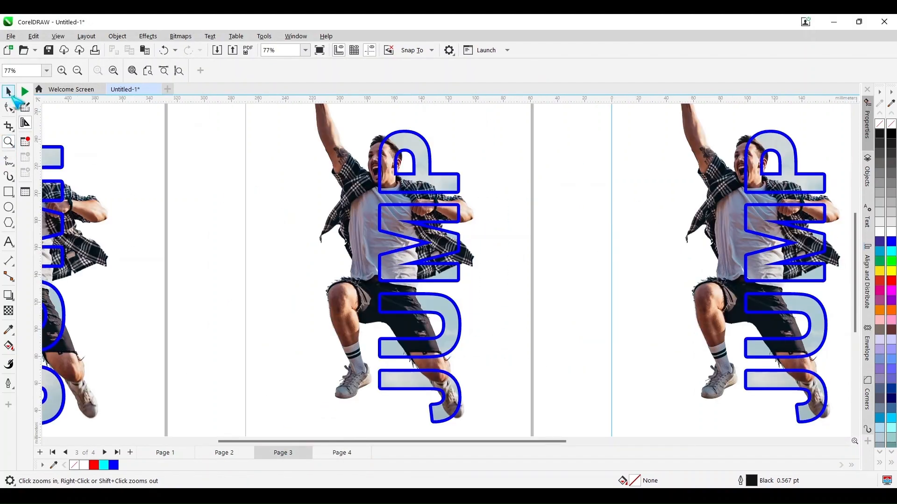
click(9, 92)
click(441, 184)
right_click(440, 184)
click(467, 190)
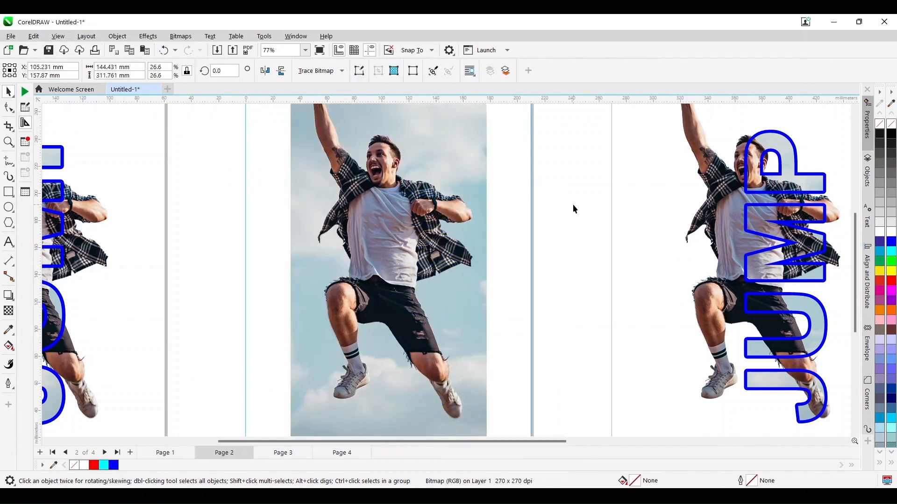
drag(448, 176, 580, 176)
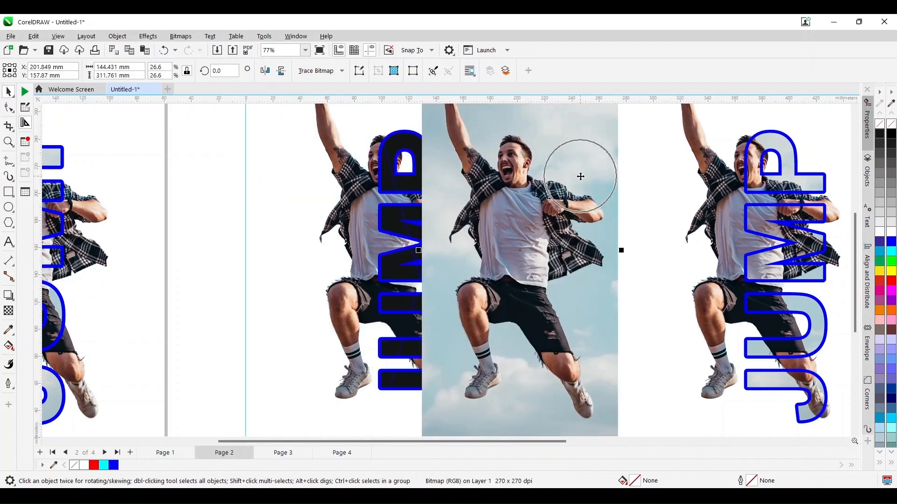
Step: Remove the PowerClip frame from the emptied JUMP text on Page 2
right_click(400, 183)
mouse_move(467, 386)
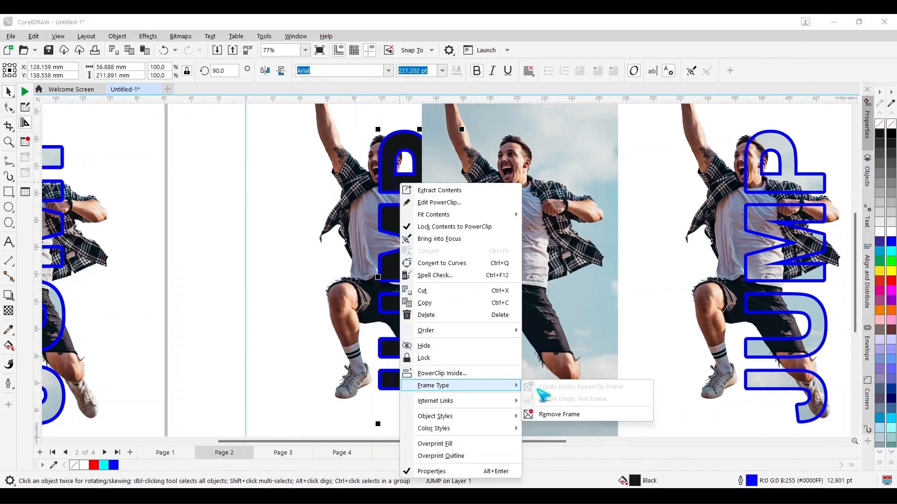
click(556, 412)
click(640, 198)
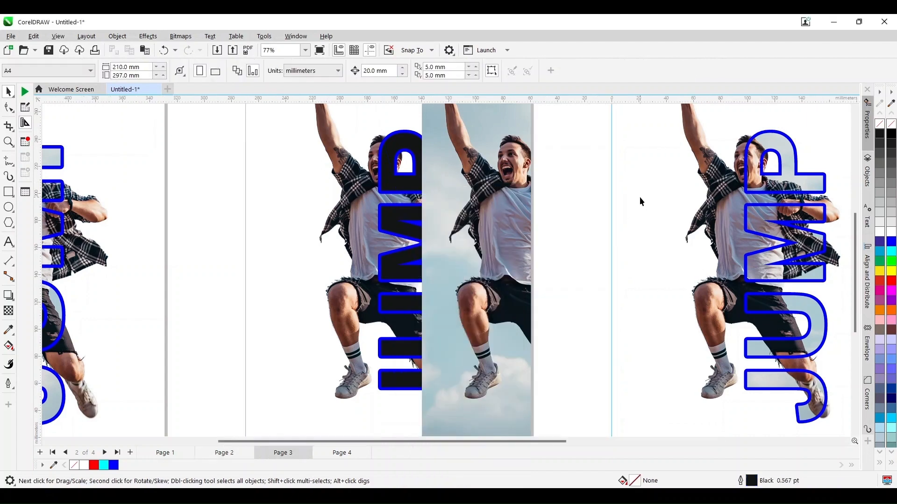
Step: Scale the JUMP text on Page 2 down to about 40 × 151 mm
click(437, 212)
click(396, 191)
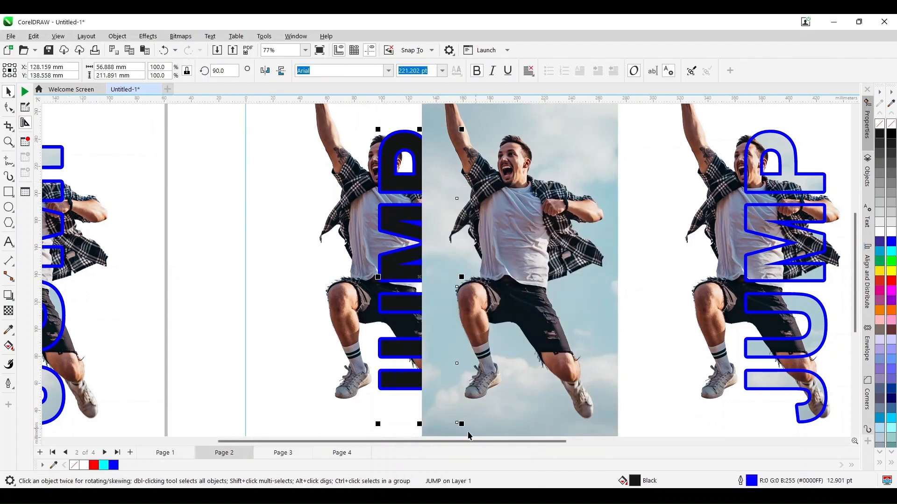
drag(465, 426, 447, 343)
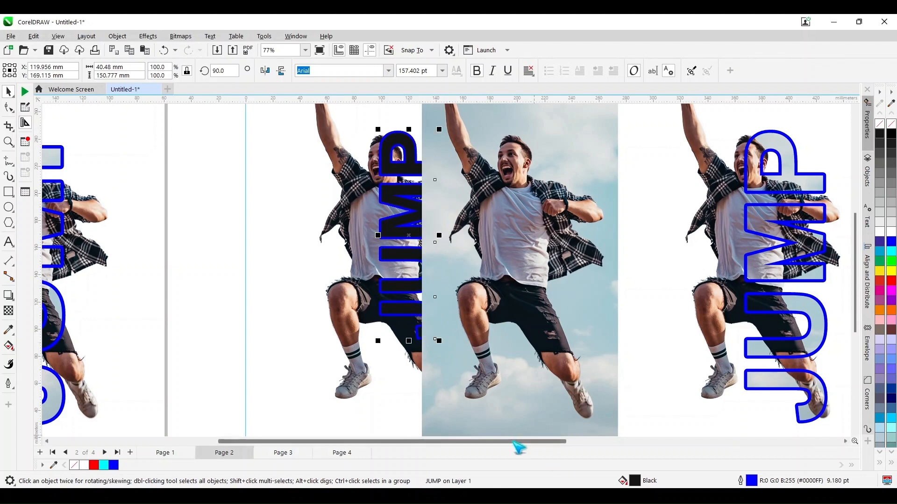
Step: PowerClip the extracted photo inside the reduced JUMP text on Page 2
click(519, 354)
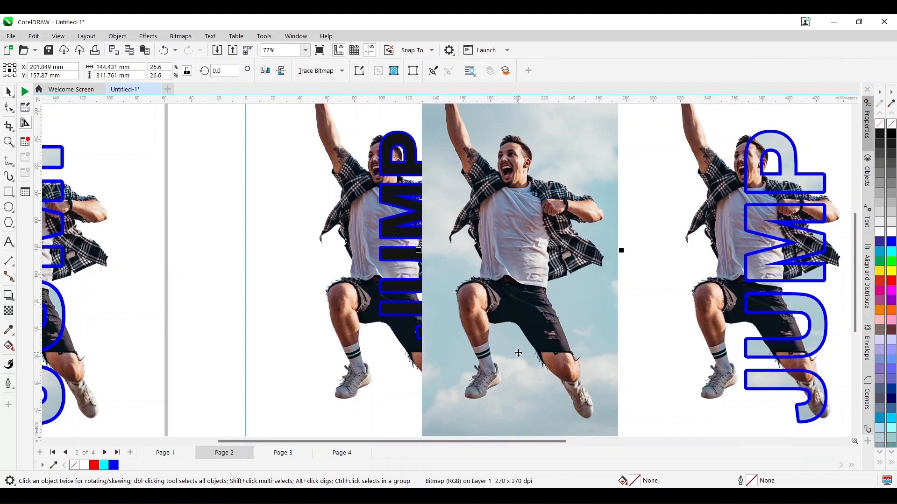
scroll(385, 447, left, 1)
click(473, 348)
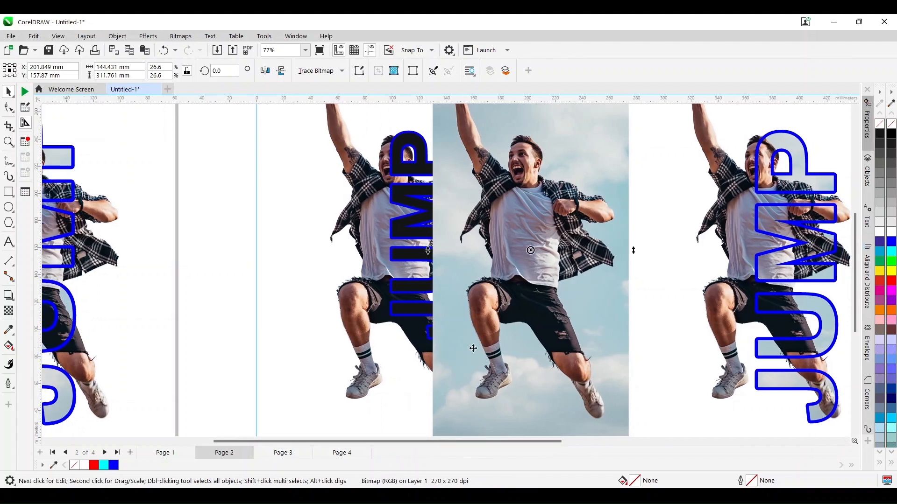
click(117, 36)
click(276, 79)
click(411, 210)
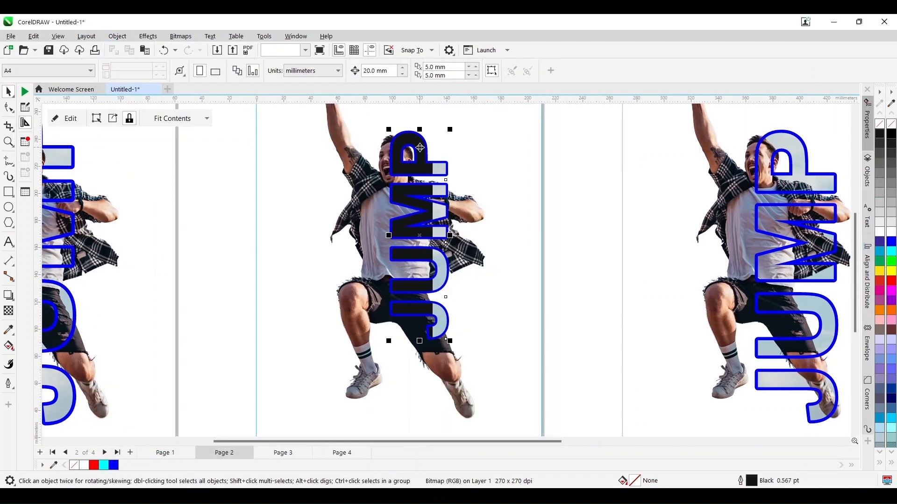
Step: Edit the Page 2 PowerClip and move the photo inside the JUMP text back over the cut-out man
ctrl+click(411, 210)
click(618, 288)
drag(579, 285, 441, 287)
click(62, 119)
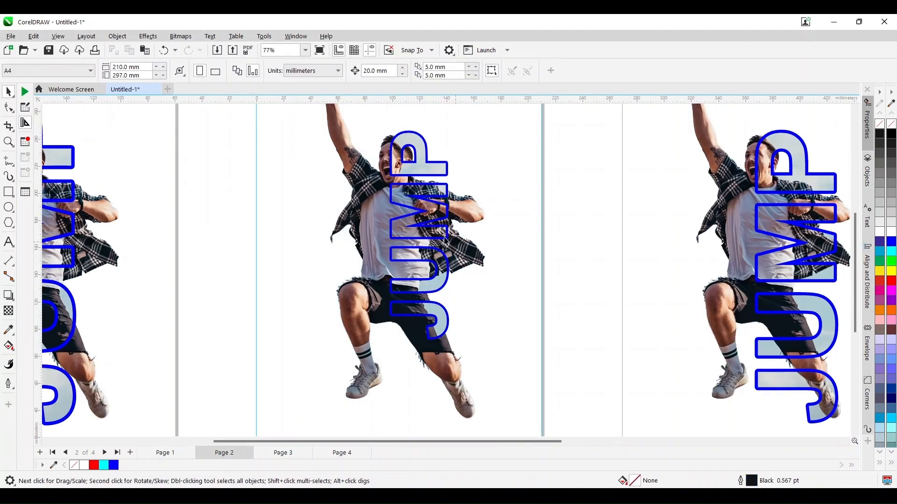
Step: Move the clipped JUMP text on Page 2 about 6 mm right, matching its photo to the cut-out man's face
click(8, 142)
click(395, 169)
click(9, 91)
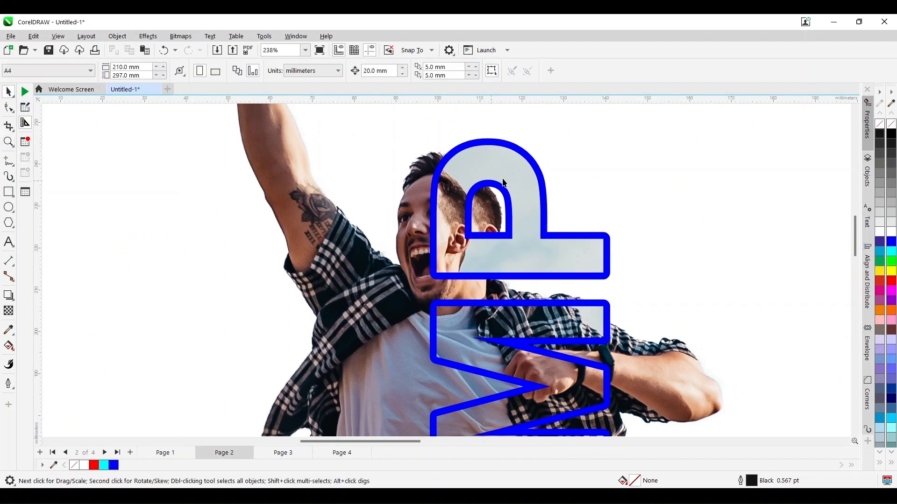
click(523, 177)
mouse_move(524, 177)
mouse_down()
mouse_move(555, 237)
mouse_move(579, 229)
mouse_move(516, 173)
mouse_move(497, 181)
mouse_move(520, 177)
mouse_move(533, 163)
mouse_move(531, 176)
mouse_move(548, 174)
mouse_move(548, 185)
mouse_move(534, 190)
mouse_up()
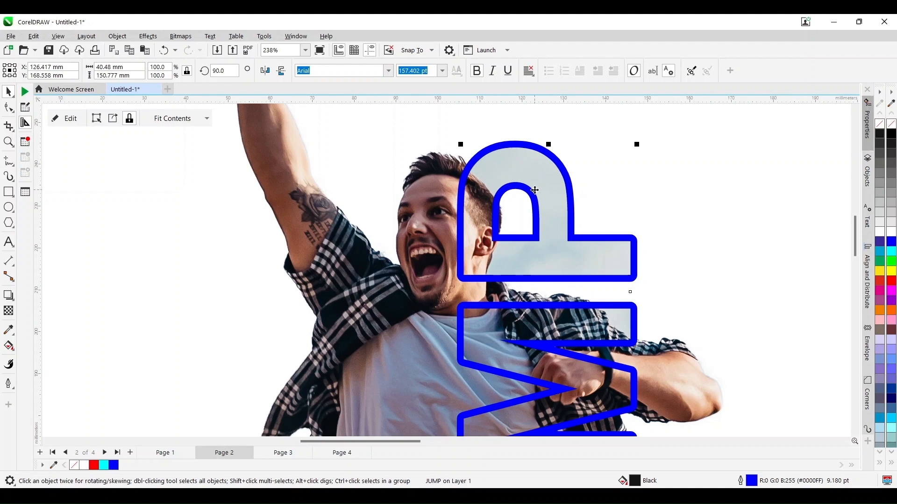
key(F4)
click(587, 321)
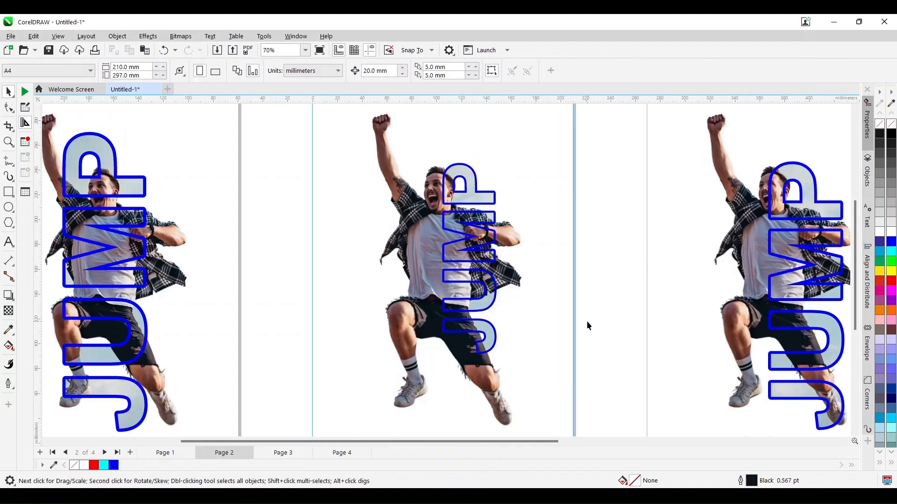
Step: Crop the cut-out man on Page 2 with the Shape tool, raising the image's two lower nodes to hide his lower legs
click(493, 390)
key(F10)
drag(318, 378, 518, 300)
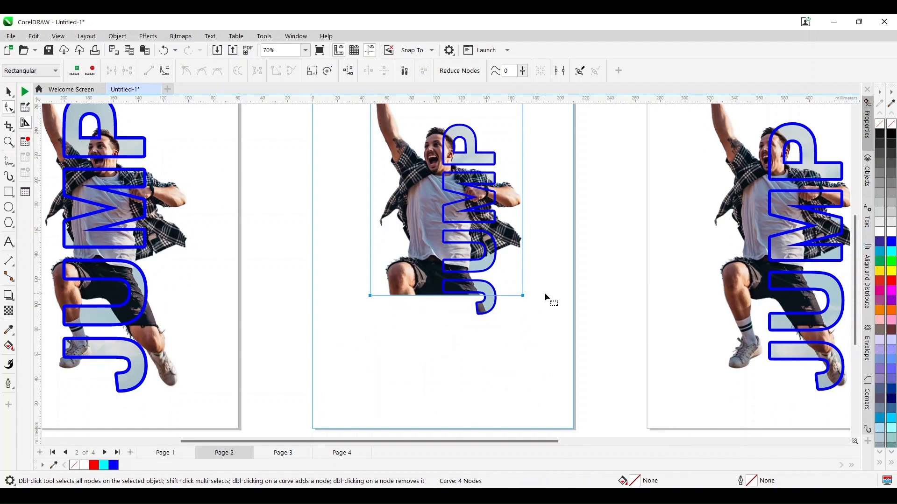
key(shift+F2)
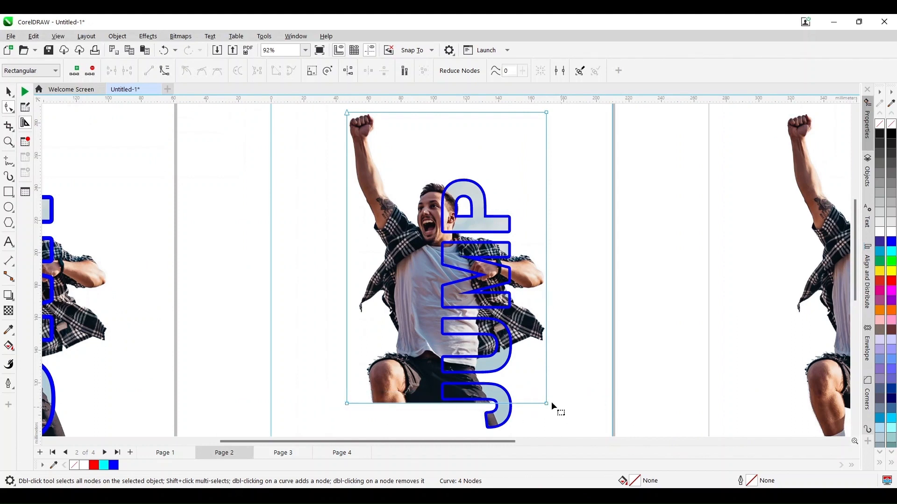
drag(547, 404, 553, 380)
key(ctrl+z)
drag(473, 397, 548, 379)
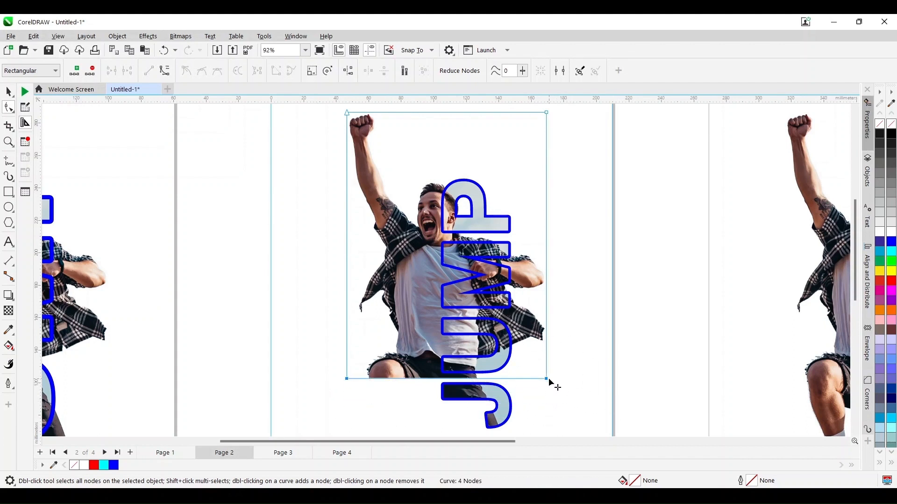
click(592, 387)
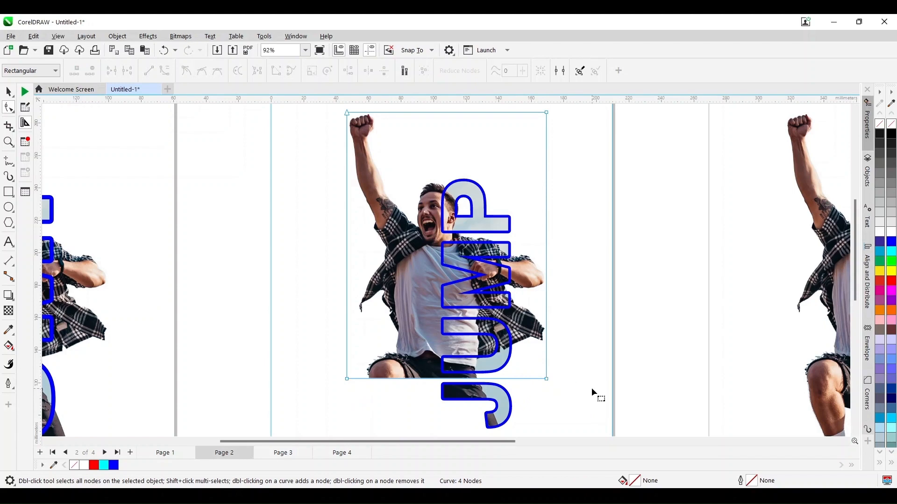
click(8, 90)
click(192, 180)
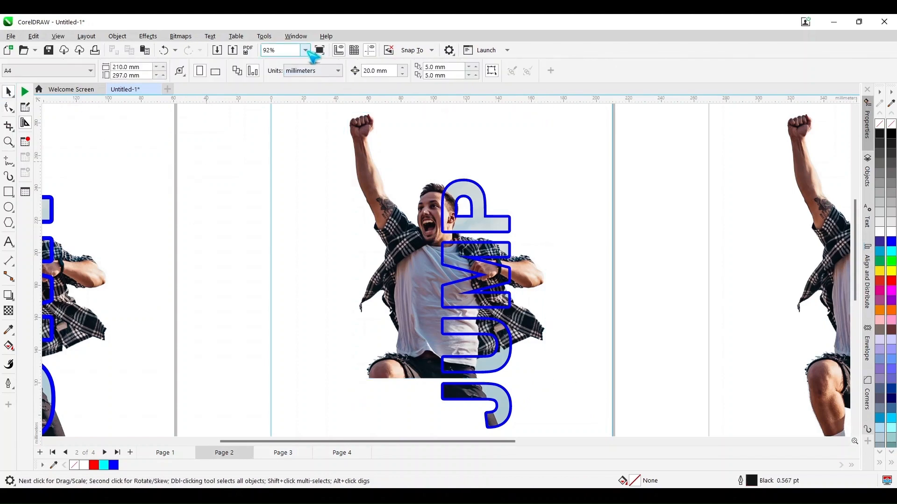
Step: Extract the photo from the JUMP PowerClip on Page 3
click(305, 50)
click(279, 78)
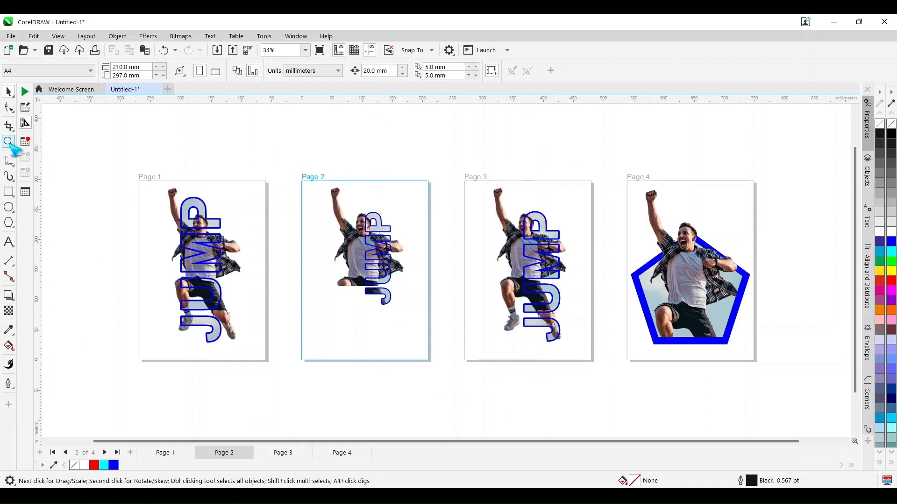
click(9, 142)
click(763, 372)
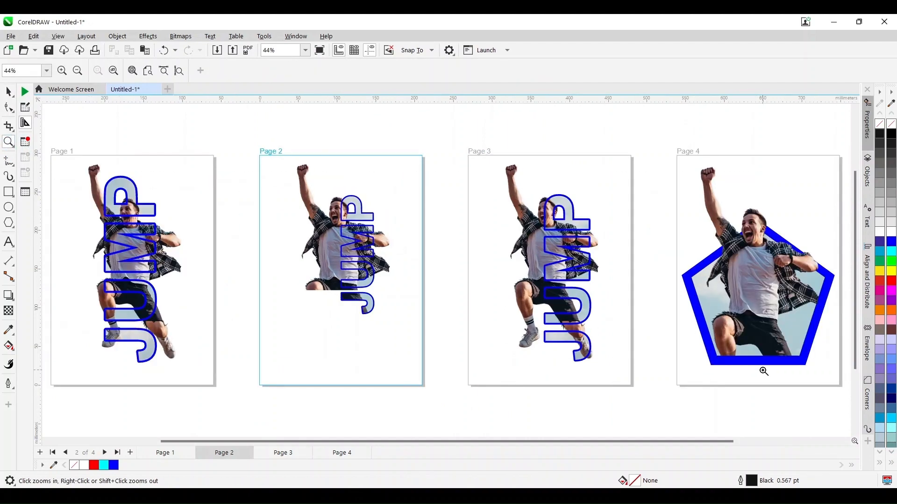
key(space)
right_click(559, 195)
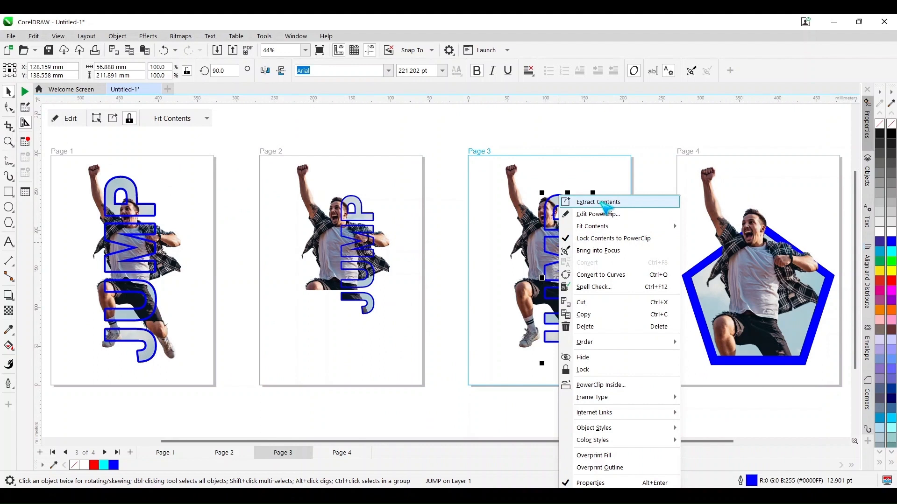
click(599, 202)
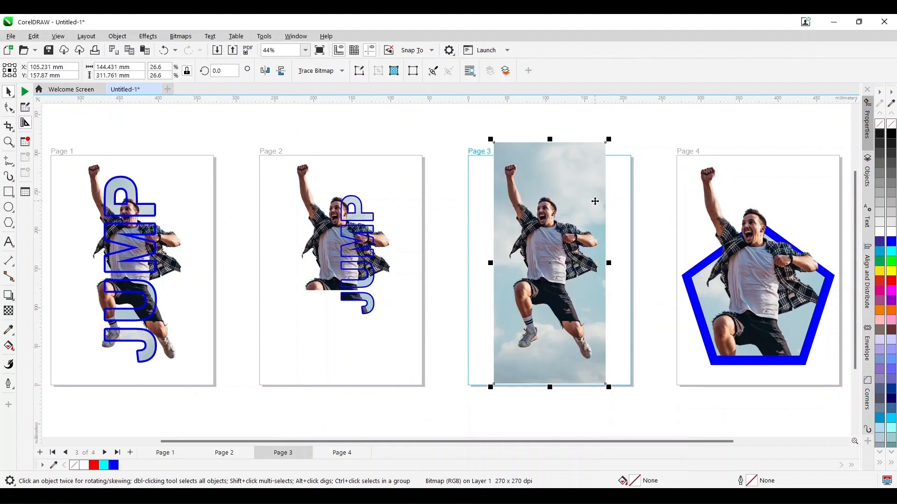
Step: Move the extracted photo on Page 3 to the right, uncovering the cut-out man behind it
click(609, 170)
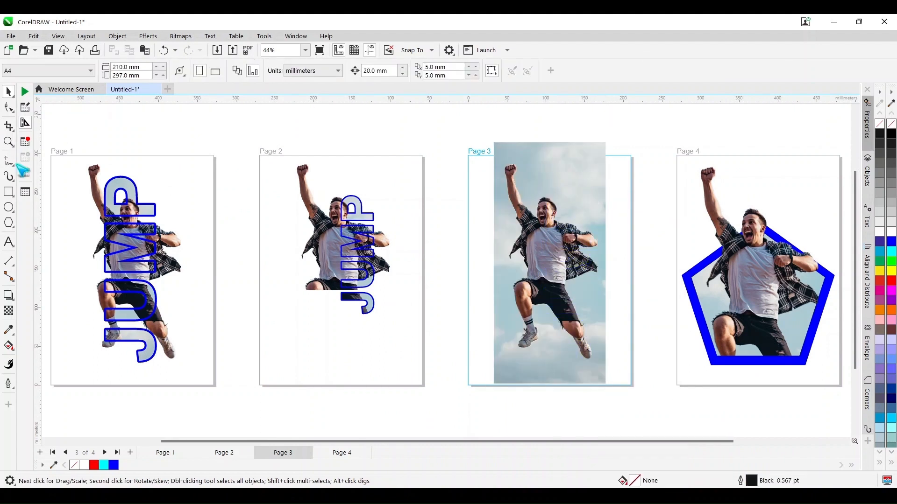
click(9, 141)
drag(483, 182, 636, 337)
key(space)
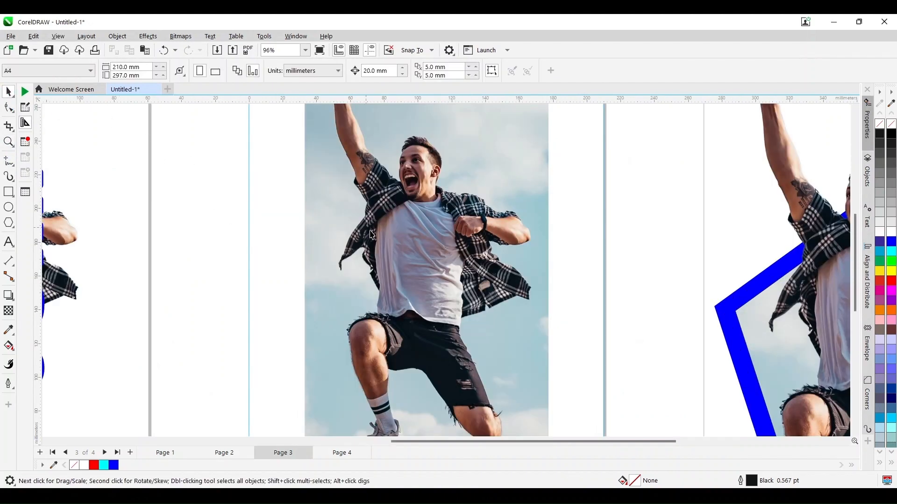
click(398, 258)
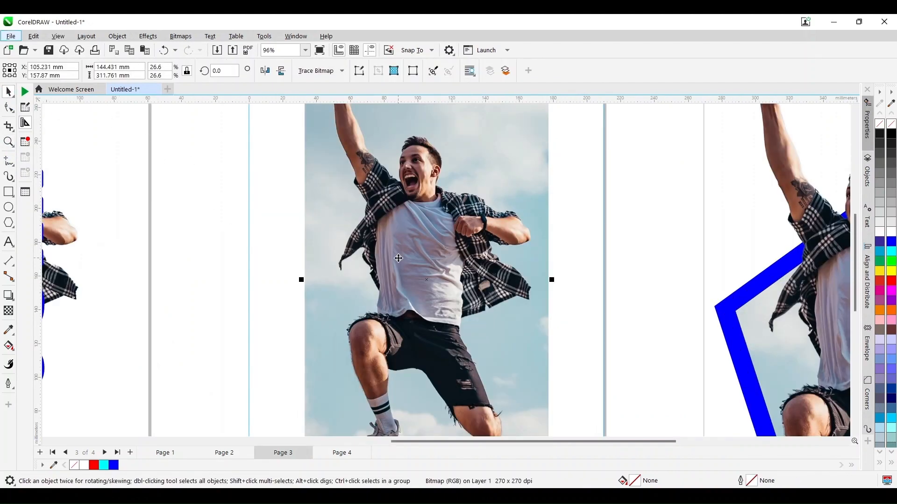
drag(399, 259, 549, 261)
Step: Duplicate the cut-out man on Page 3 with a 5 mm horizontal and vertical offset
click(391, 250)
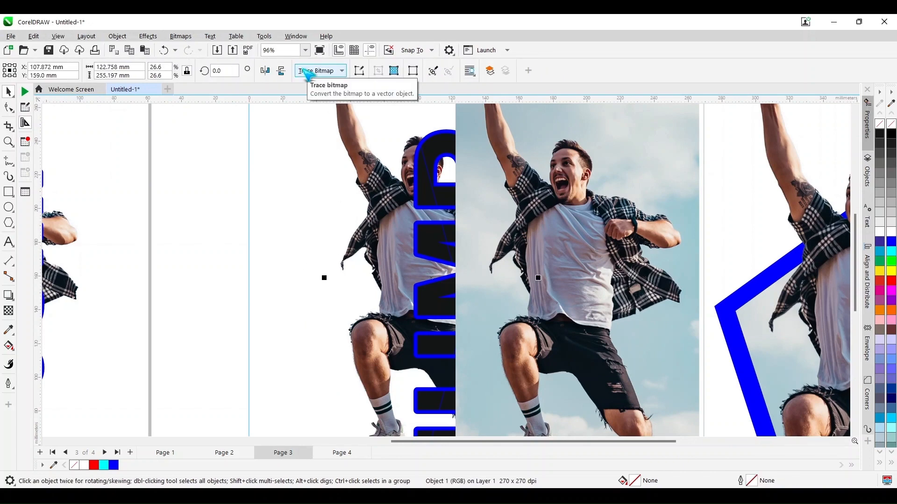
key(Right)
key(Up)
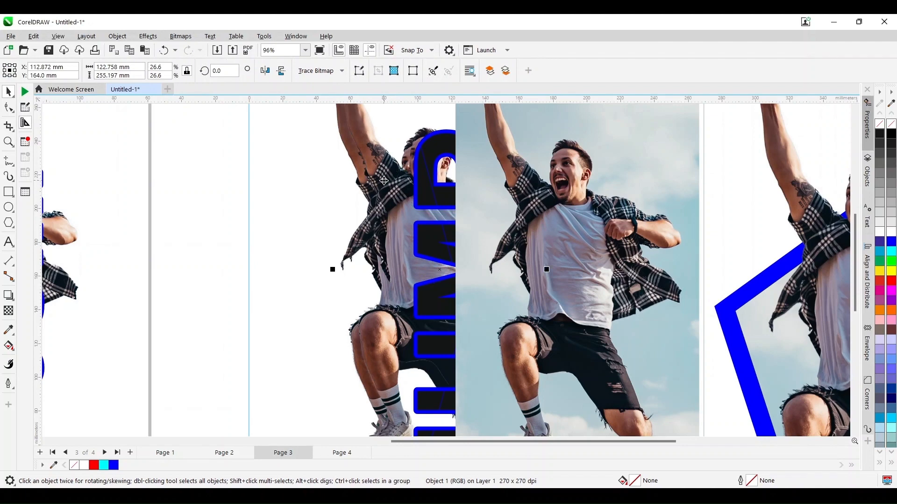
Step: Trace the duplicated cut-out with PowerTRACE in Black and White color mode, merging its two colors into a single grey
click(315, 71)
click(434, 136)
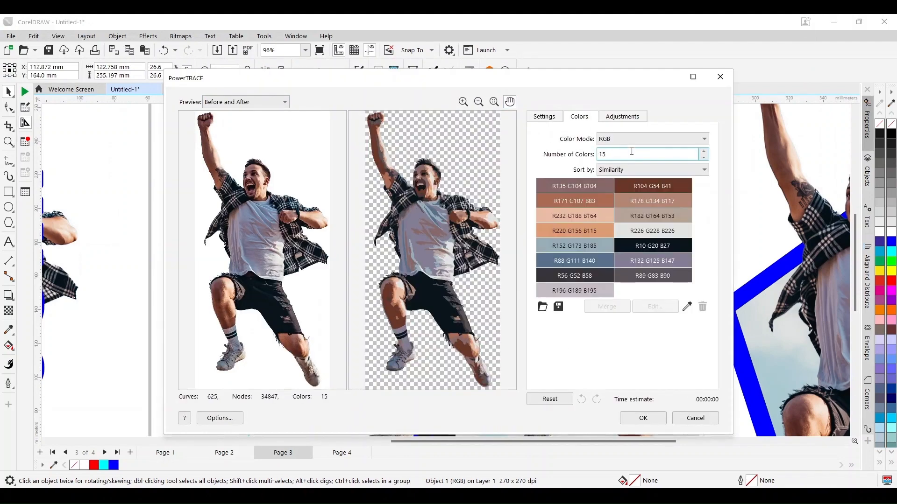
click(635, 139)
click(640, 182)
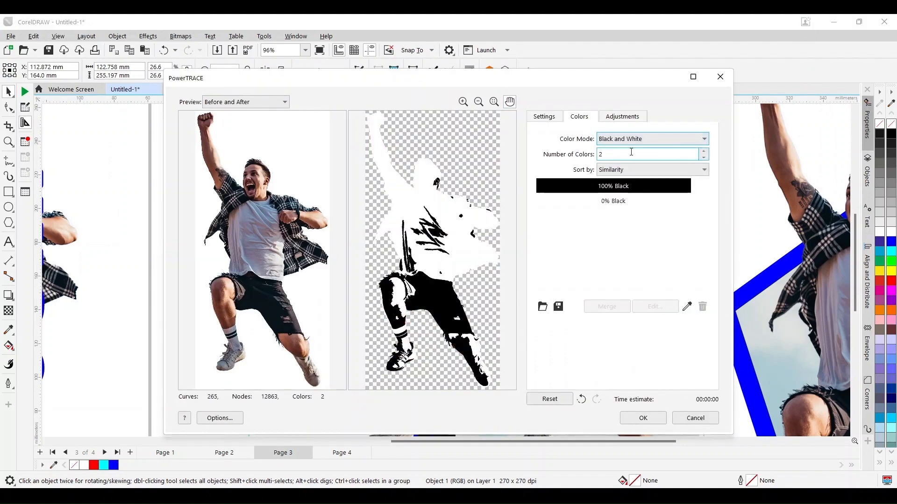
click(629, 202)
click(615, 307)
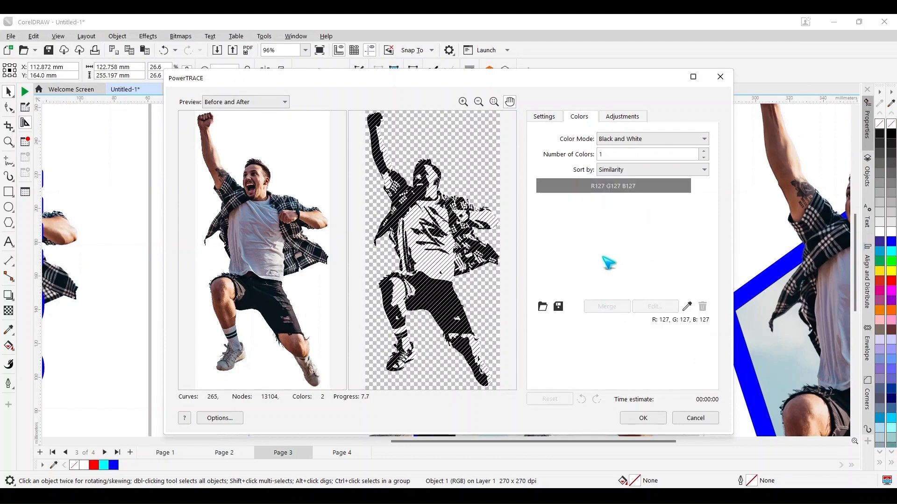
key(Return)
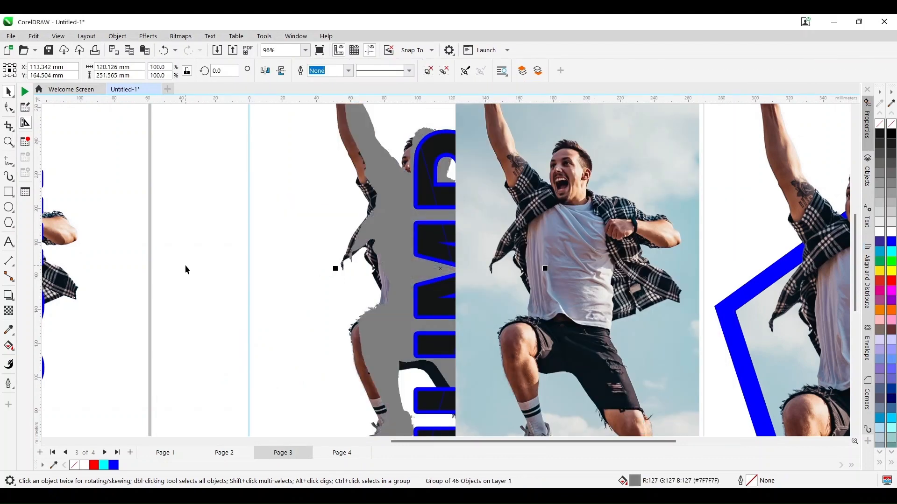
Step: Open the Envelope settings and resize the JUMP text on Page 3 to about 40 × 151 mm over the grey silhouette
click(185, 266)
click(397, 256)
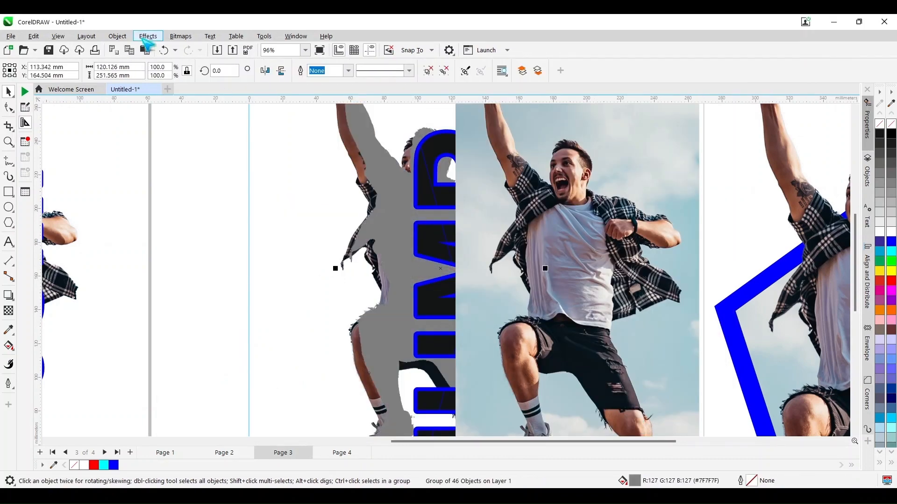
click(865, 345)
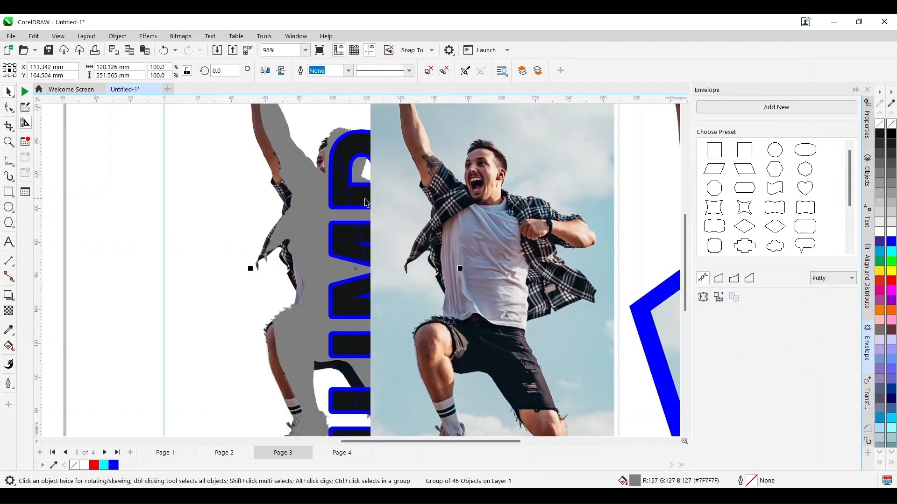
drag(360, 369, 350, 339)
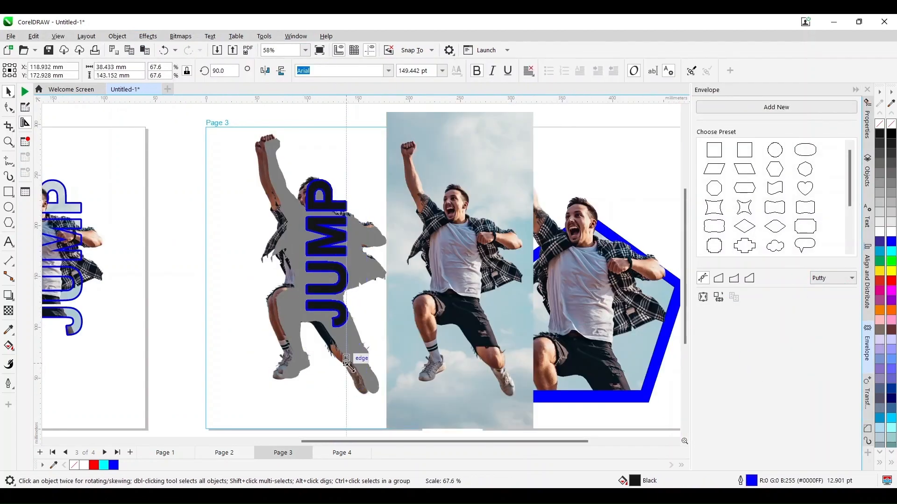
key(z)
drag(204, 154, 396, 349)
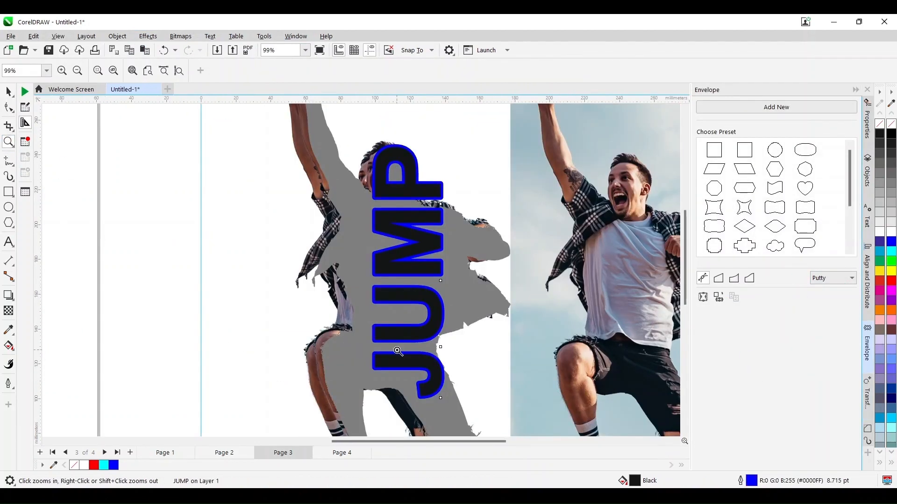
key(space)
drag(403, 191, 400, 197)
drag(442, 405, 447, 418)
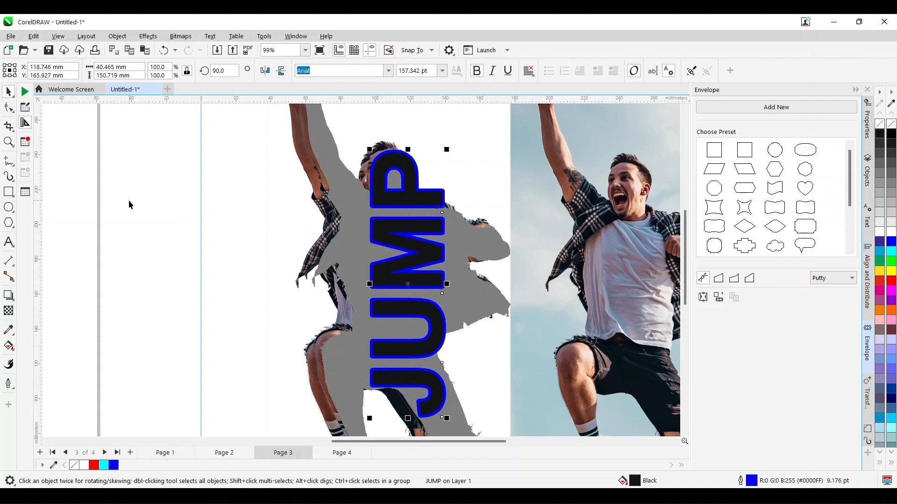
Step: Delete the duplicated cut-out man behind the grey trace on Page 3 and weld the traced pieces into one curve
scroll(128, 200, up, 3)
click(299, 204)
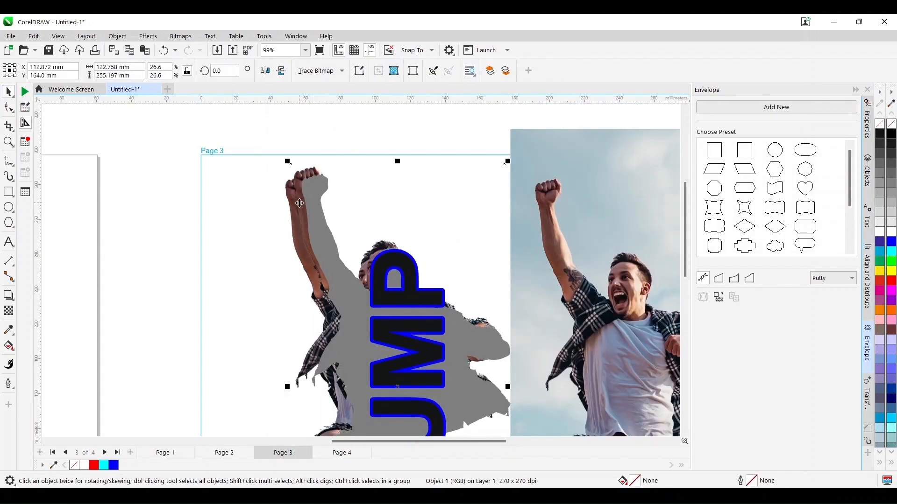
key(Delete)
click(313, 206)
click(322, 71)
click(322, 71)
Step: Try to shape the JUMP text with an envelope created from the grey silhouette
click(410, 284)
click(703, 297)
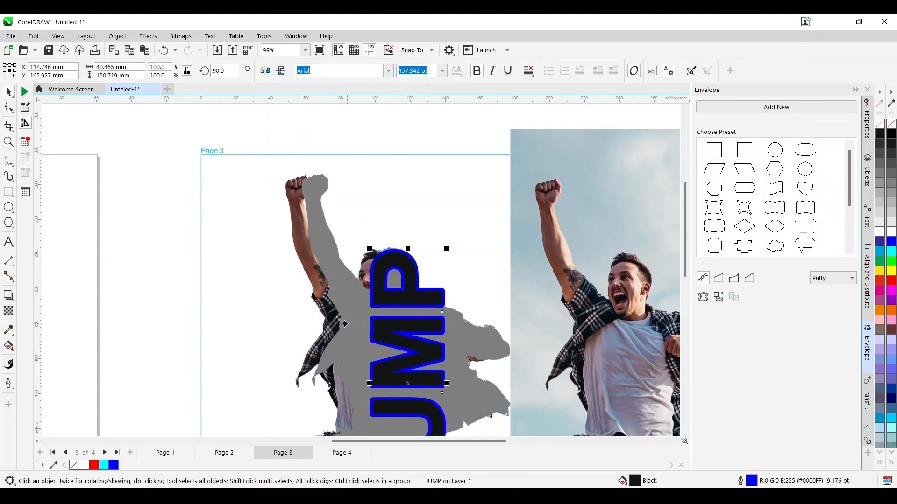
click(319, 240)
Step: Trim the raised arm off the grey silhouette with a rectangle drawn around it, and delete the rectangle
key(F6)
drag(267, 146, 370, 257)
click(8, 91)
shift+click(321, 220)
click(338, 71)
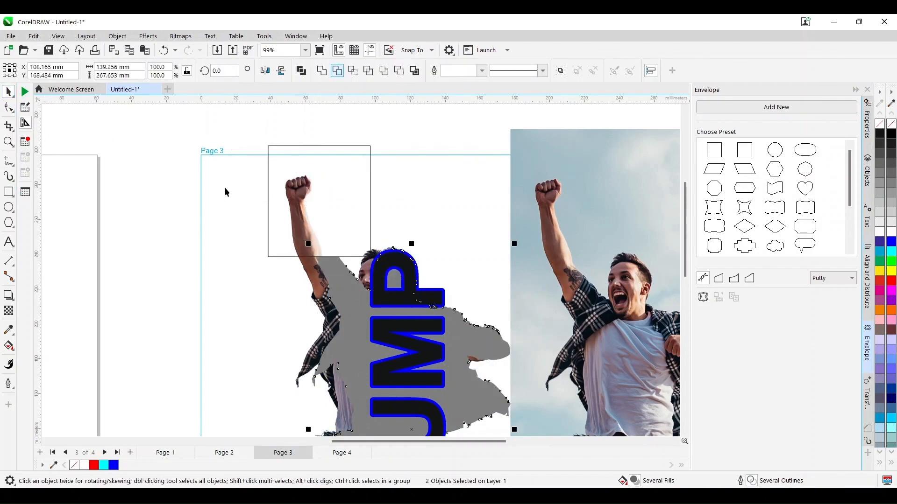
click(269, 197)
key(Delete)
Step: Move the JUMP text on Page 3 onto the man's torso and shrink it to fit between chin and thighs
key(F4)
click(9, 142)
drag(228, 174, 378, 361)
key(space)
drag(363, 173, 331, 209)
drag(274, 434, 292, 371)
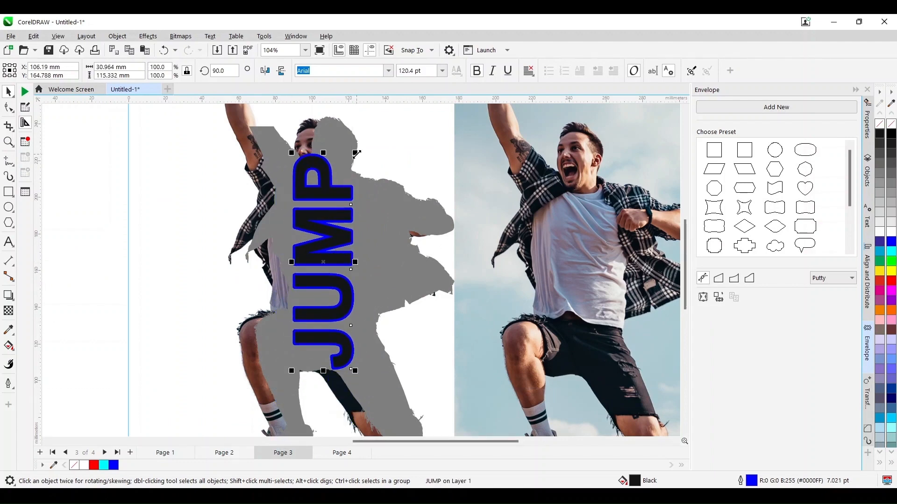
drag(356, 154, 355, 160)
Step: Trim the head off the grey silhouette with a rectangle of about 107 × 27 mm drawn above the JUMP text
key(F6)
drag(206, 107, 406, 160)
key(space)
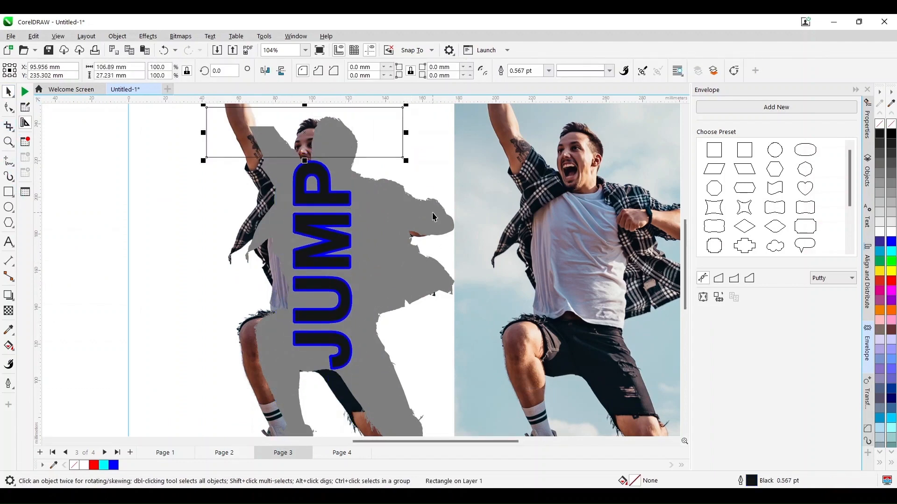
click(433, 216)
Step: Move the rectangle over the silhouette's legs, enlarge it to cover them, trim them off and delete the rectangle
drag(403, 127, 403, 391)
key(F3)
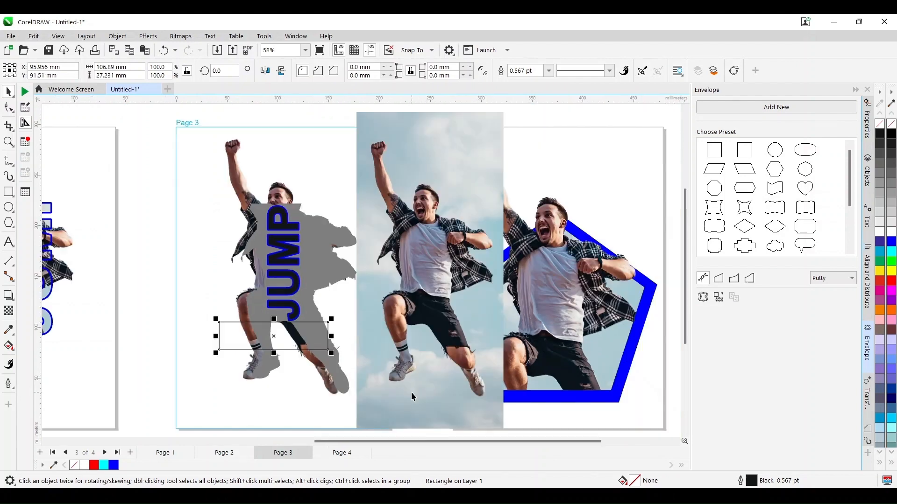
drag(330, 336, 372, 336)
drag(296, 351, 298, 402)
shift+click(322, 266)
click(337, 71)
key(Delete)
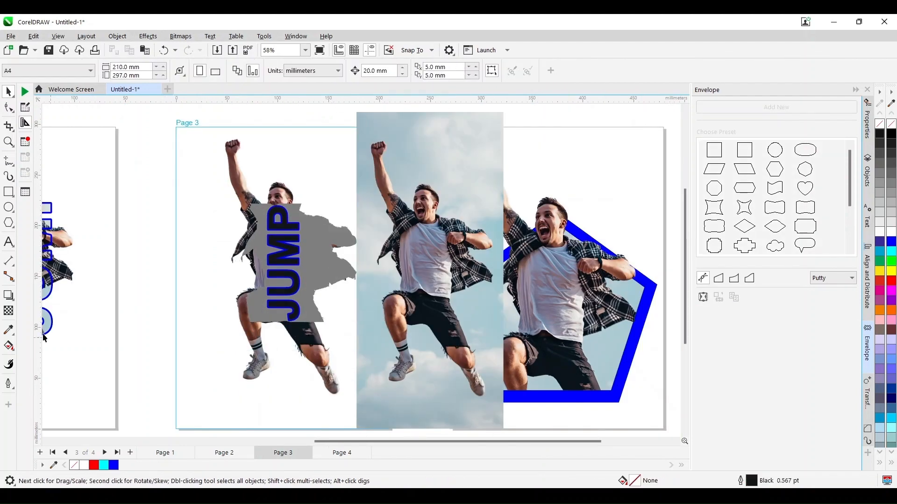
Step: Break the trimmed grey silhouette apart and move its main piece to the left, clear of the JUMP text
click(8, 142)
drag(219, 186, 423, 348)
click(8, 92)
click(306, 294)
click(370, 203)
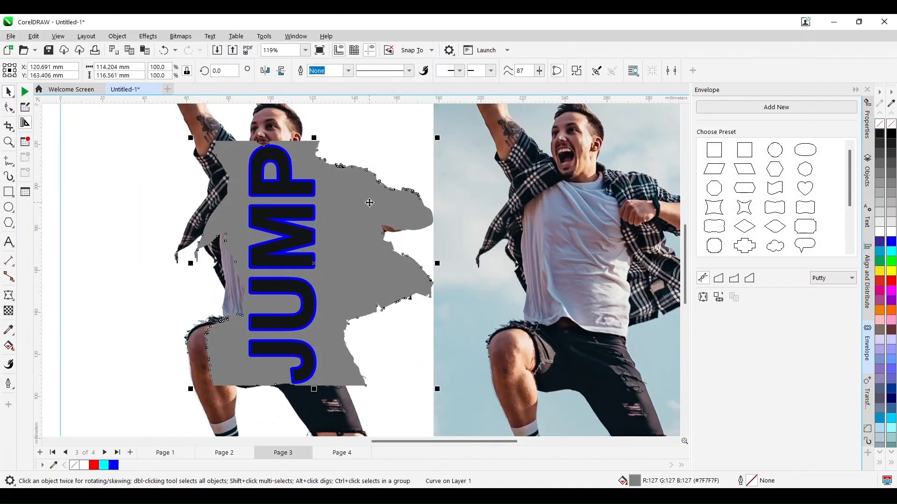
click(576, 71)
drag(366, 192, 162, 231)
Step: Shape the JUMP text on Page 3 with an envelope created from the trimmed grey silhouette
key(F3)
click(323, 251)
click(212, 270)
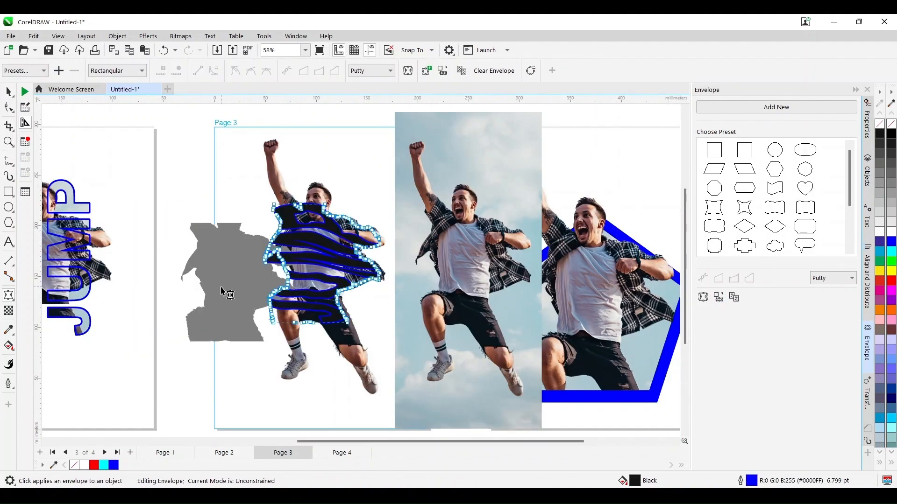
Step: Delete the grey silhouette and its leftover fragments from Page 3
key(space)
click(212, 265)
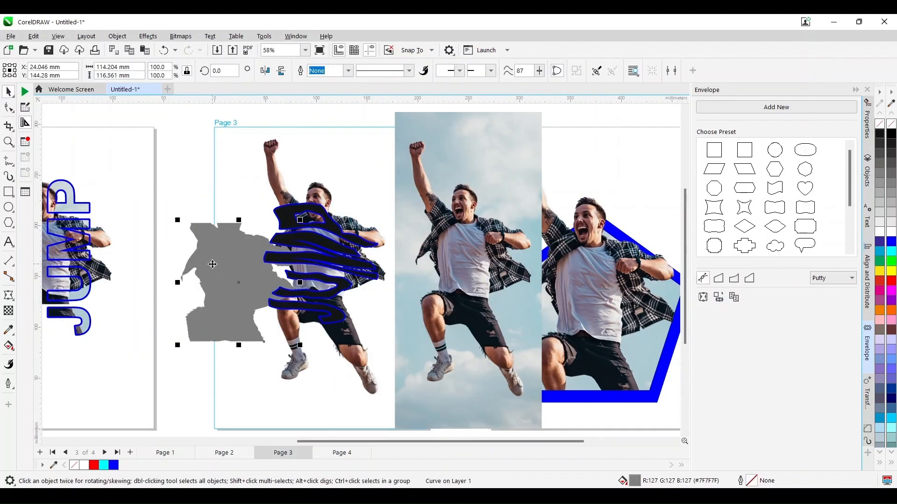
key(Delete)
drag(170, 171, 457, 371)
drag(161, 372, 337, 148)
key(Delete)
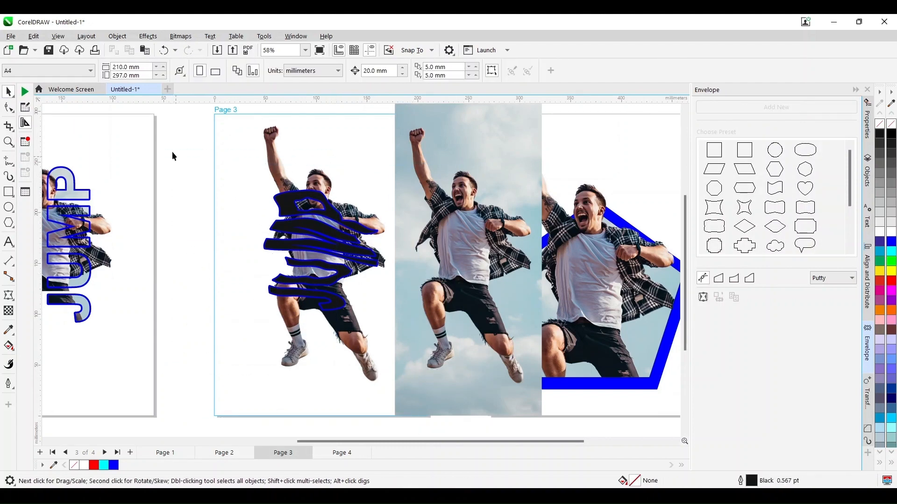
Step: Inspect the enveloped JUMP text on Page 3 in wireframe view and return to the full-colour view
click(58, 36)
click(64, 47)
click(58, 36)
click(68, 69)
click(280, 198)
drag(261, 187, 275, 199)
Step: Undo the recent changes back to the JUMP text without its envelope on Page 3
key(ctrl+z)
key(ctrl+z)
key(ctrl+z)
key(ctrl+z)
key(ctrl+z)
key(ctrl+z)
key(ctrl+z)
key(ctrl+z)
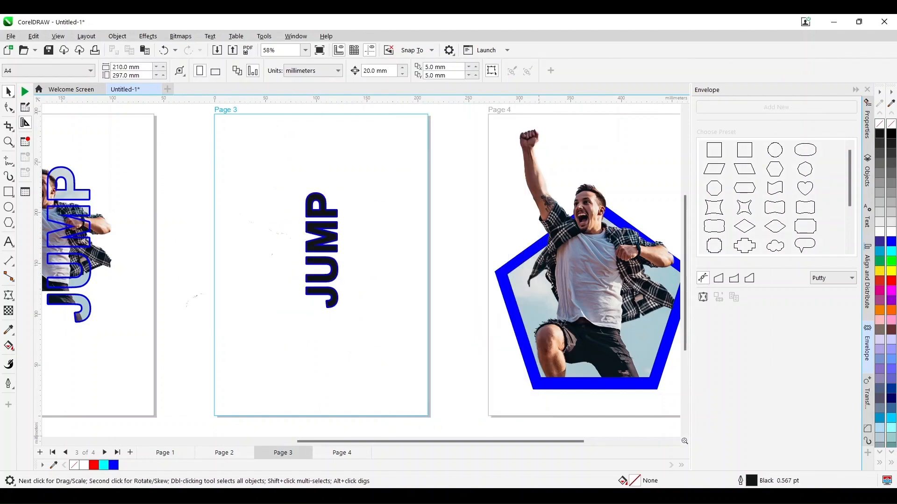
Step: Switch to the Pexels page in the browser and search its photos for "carrot"
key(alt+Tab)
drag(239, 107, 183, 106)
text(carrot)
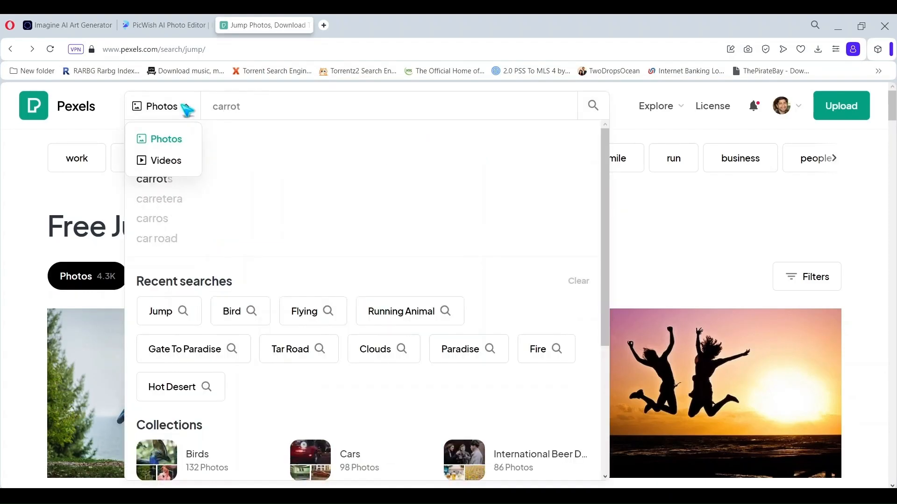
Step: Find and download the photo of the boy with rabbit ears staring at a peeled carrot, and return to the search results
scroll(362, 286, down, 15)
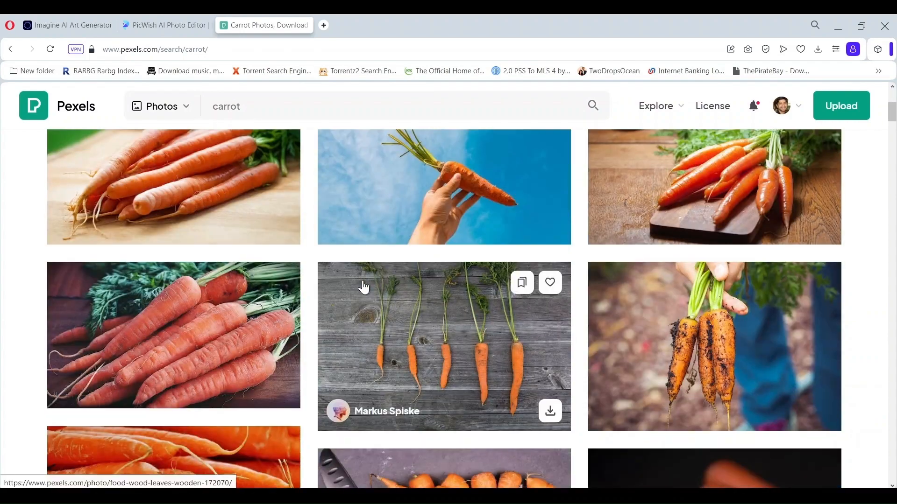
scroll(363, 288, down, 15)
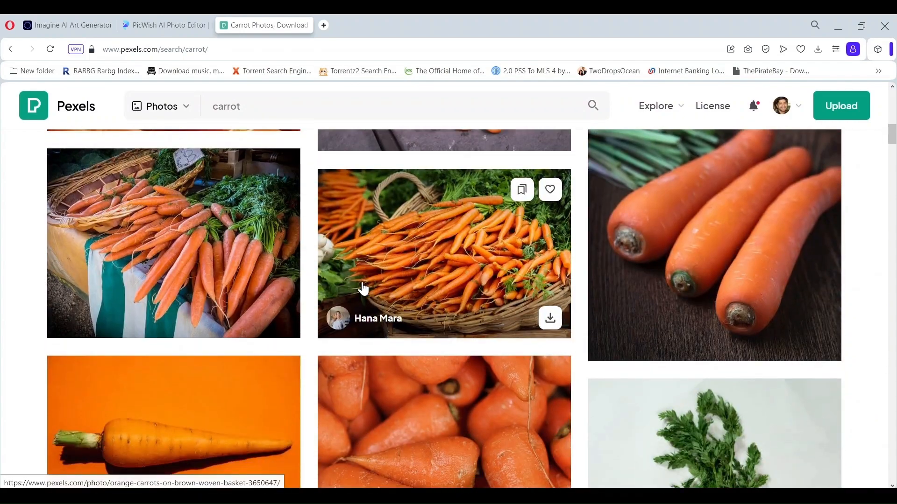
scroll(363, 291, down, 15)
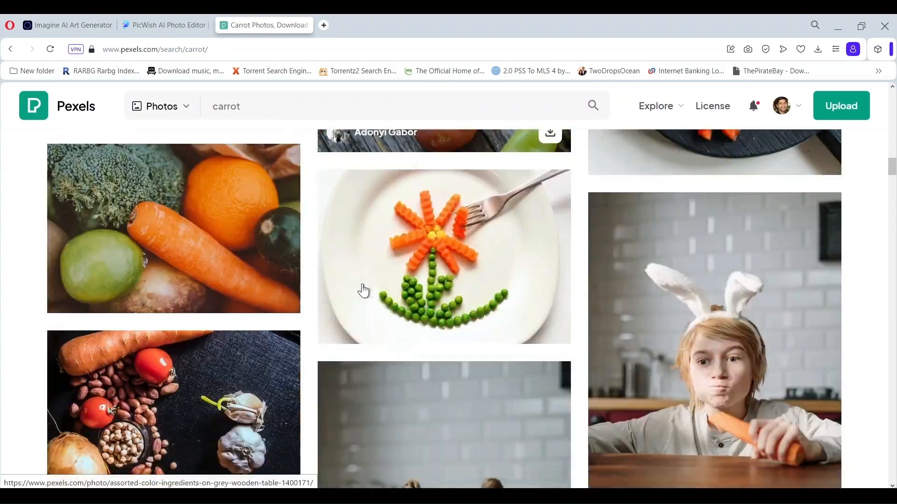
scroll(364, 290, up, 5)
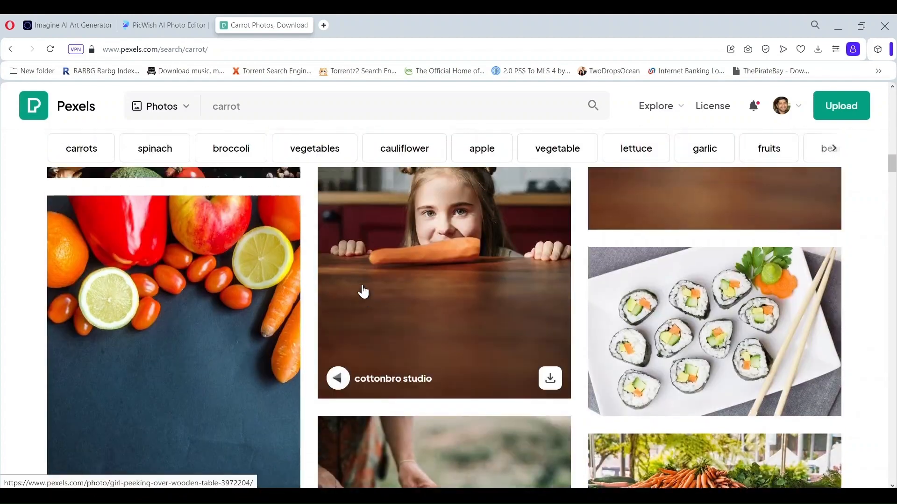
scroll(363, 290, down, 10)
scroll(363, 291, down, 10)
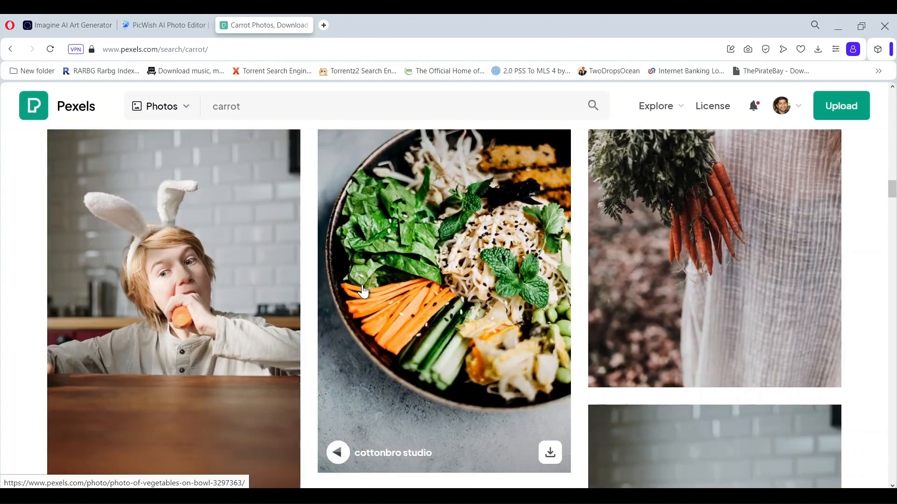
scroll(364, 290, up, 3)
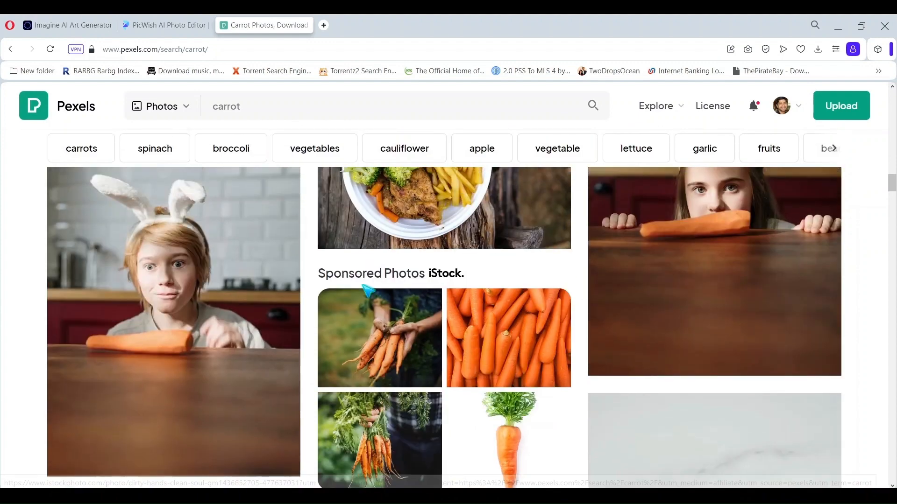
click(201, 301)
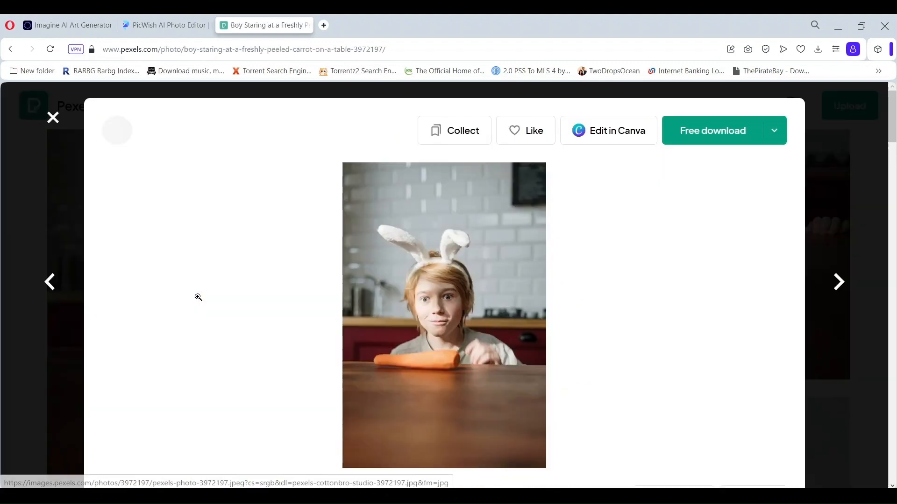
click(713, 136)
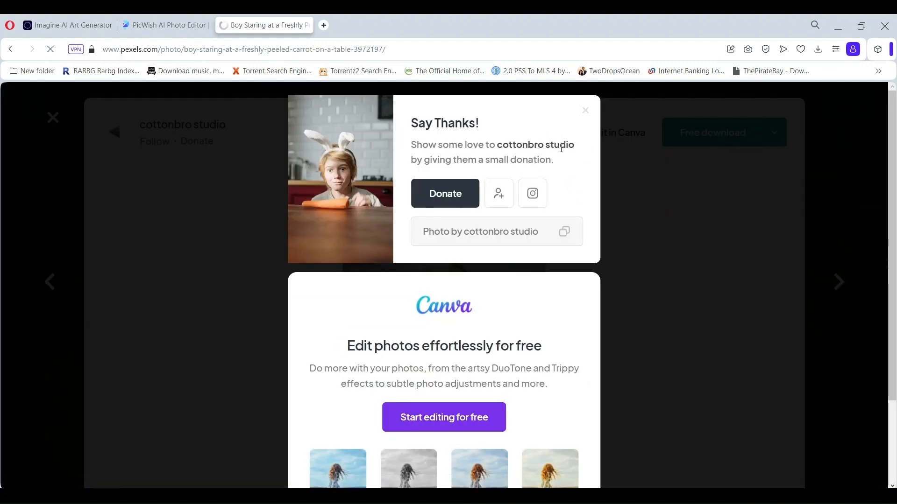
click(586, 110)
key(Escape)
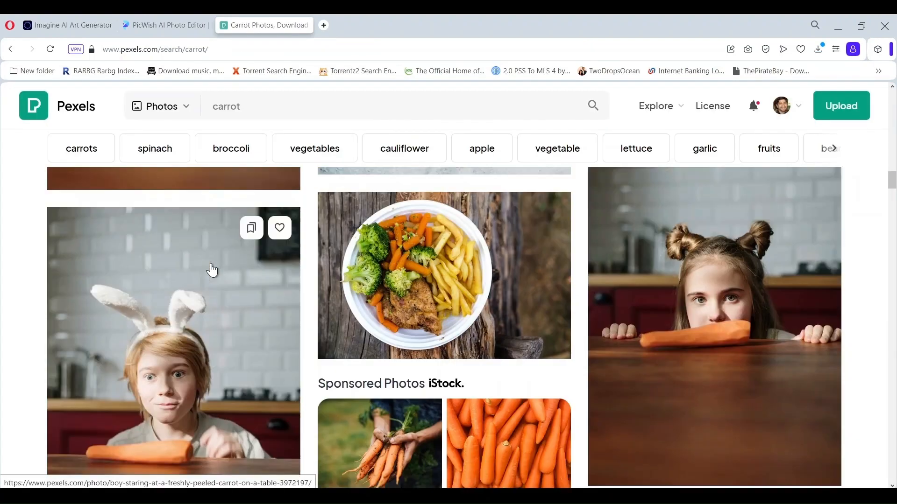
Step: Find and download the photo of a single carrot on an orange surface
scroll(212, 270, down, 10)
click(186, 333)
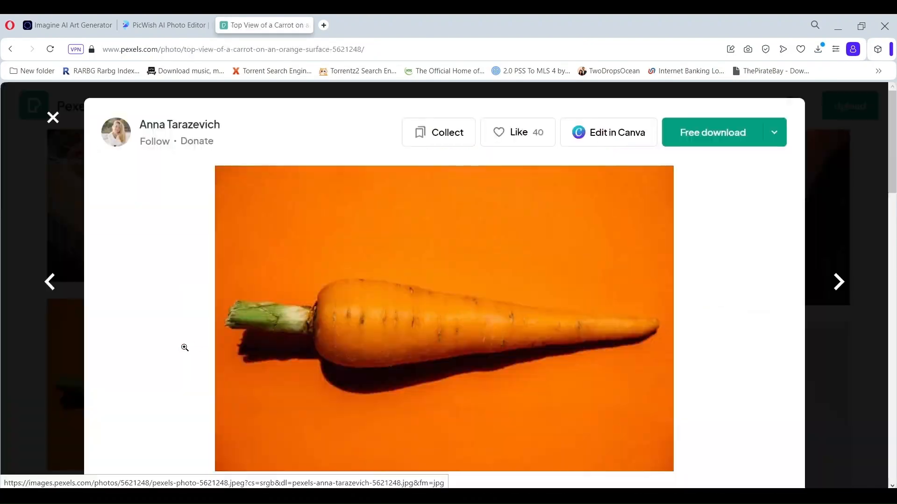
click(725, 143)
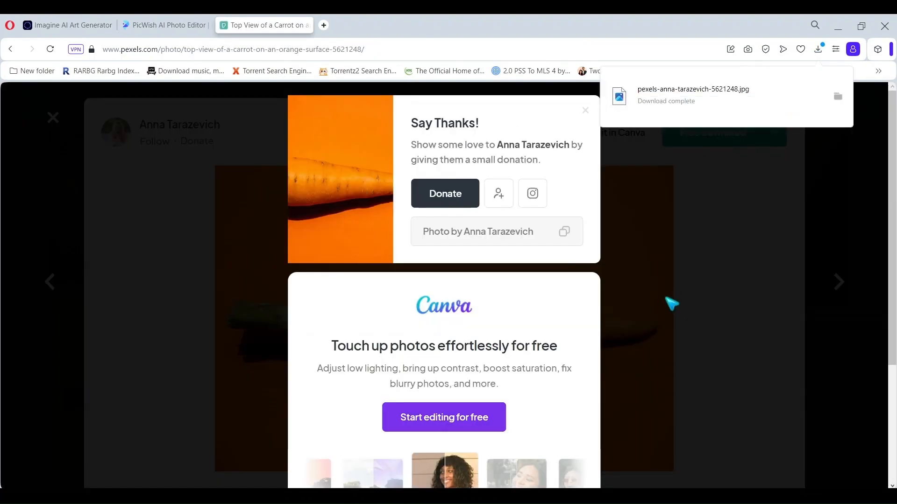
Step: Switch to PicWish and upload the carrot photo to its background remover
click(164, 25)
click(250, 389)
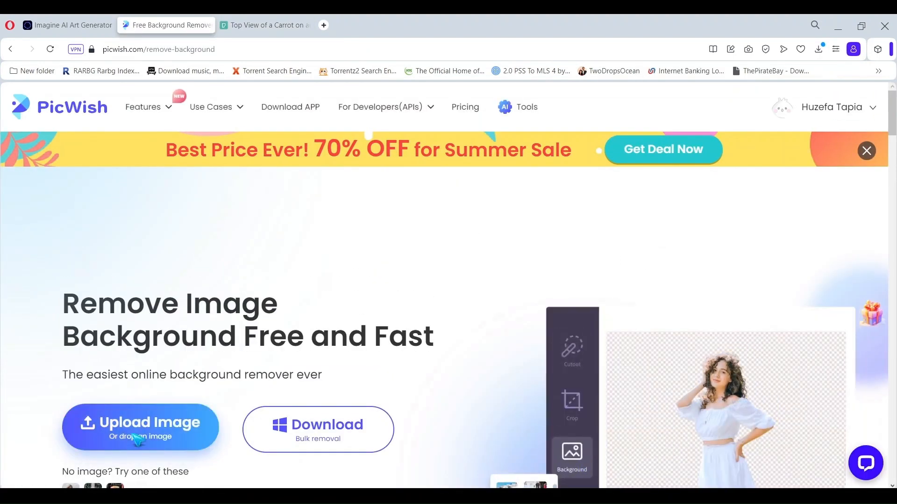
click(133, 432)
click(197, 301)
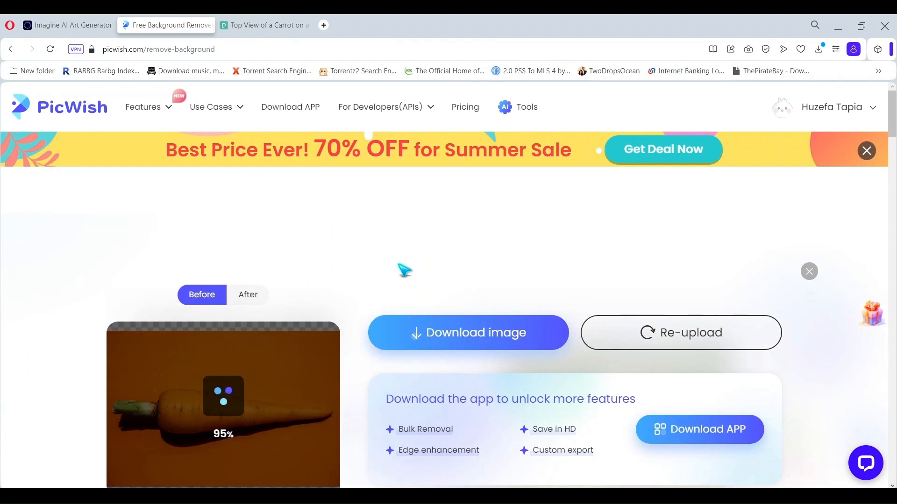
Step: Download the carrot image with its background removed
mouse_move(437, 342)
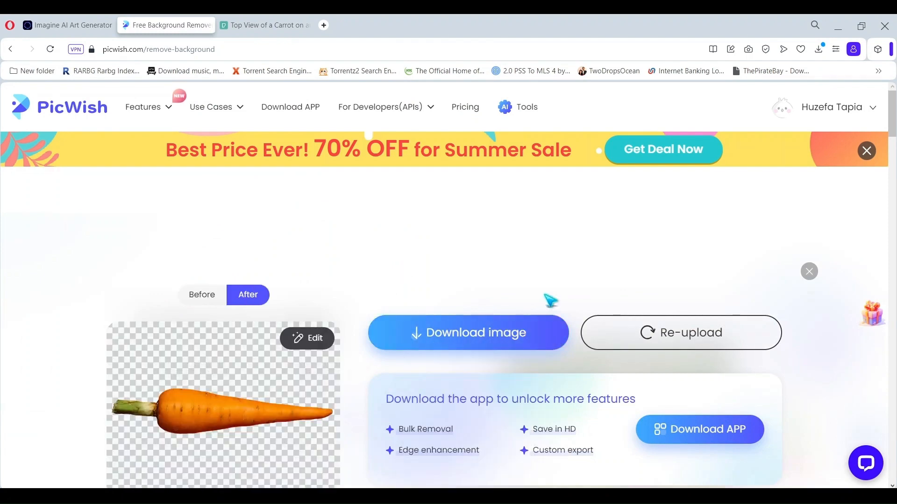
mouse_move(469, 337)
click(470, 381)
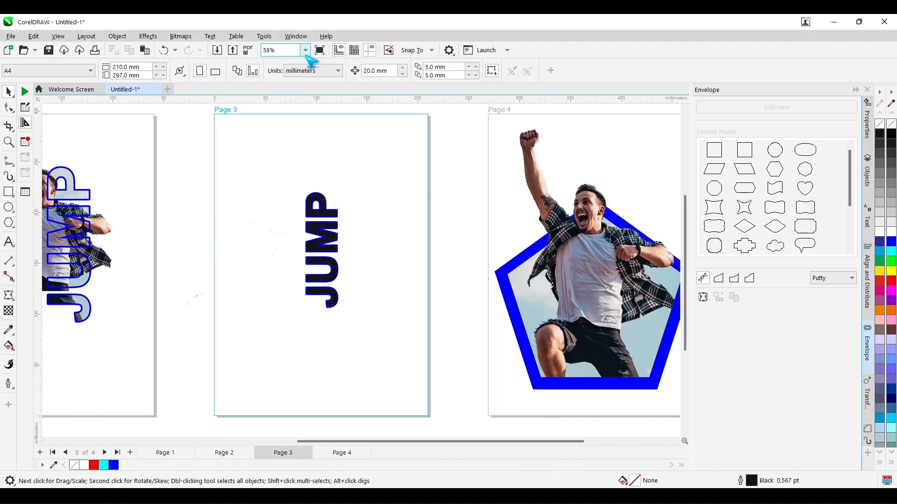
Step: Zoom the CorelDRAW document to show all pages
click(305, 50)
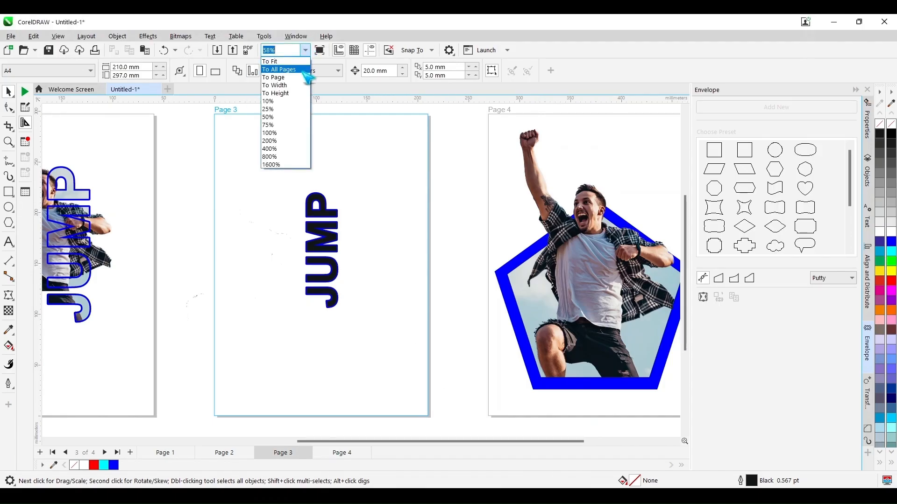
click(303, 74)
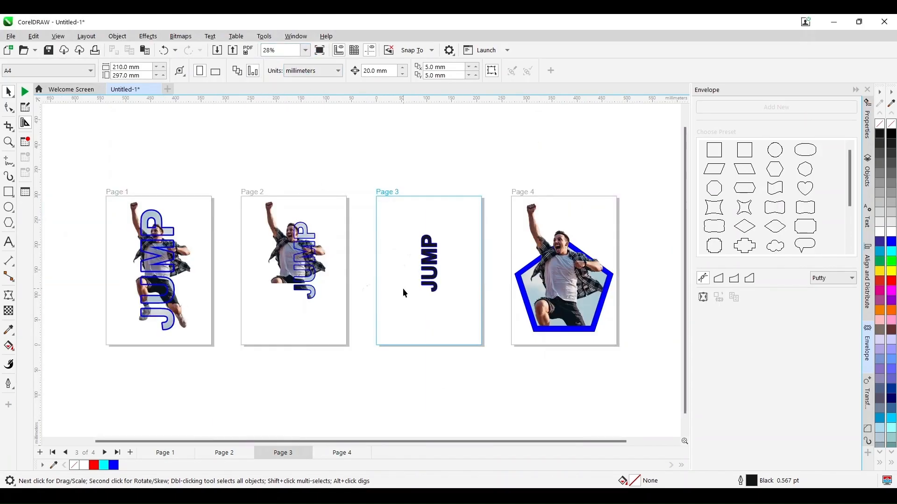
Step: Set the rotation angle of the JUMP text on Page 3 to 0 degrees
click(432, 262)
drag(227, 71, 200, 72)
text(0)
key(Return)
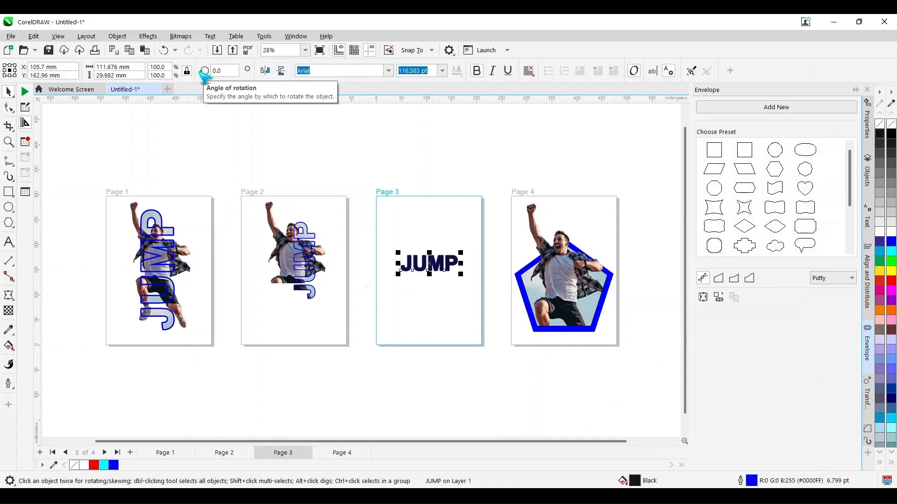
Step: Replace the word JUMP on Page 3 with CARROT, keeping the existing text formatting
click(8, 142)
drag(366, 234, 502, 299)
click(9, 242)
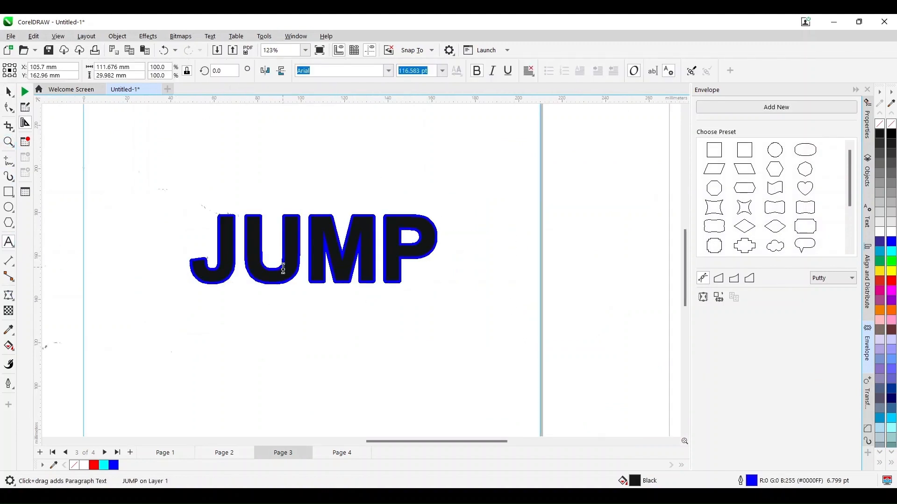
double_click(283, 270)
text(CARROT)
key(ctrl+space)
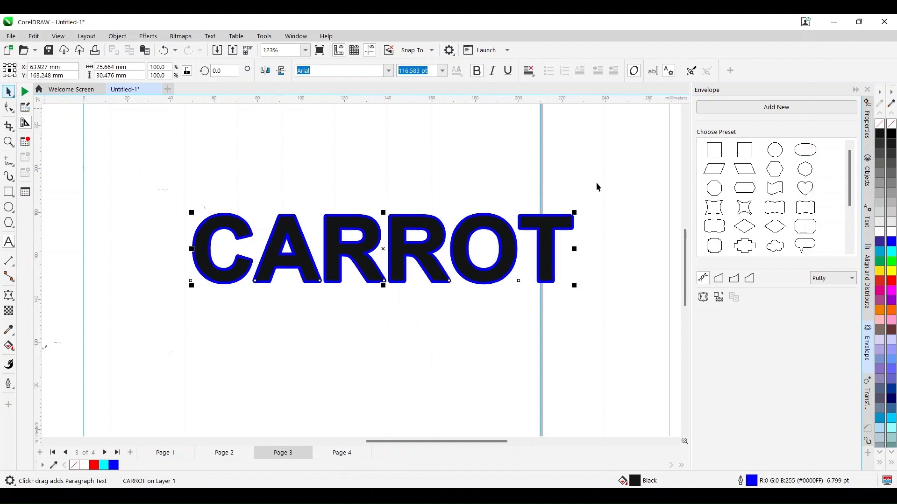
Step: Remove the outline from the CARROT text and move it so it fits within the page width
right_click(891, 124)
drag(543, 236, 465, 266)
click(570, 294)
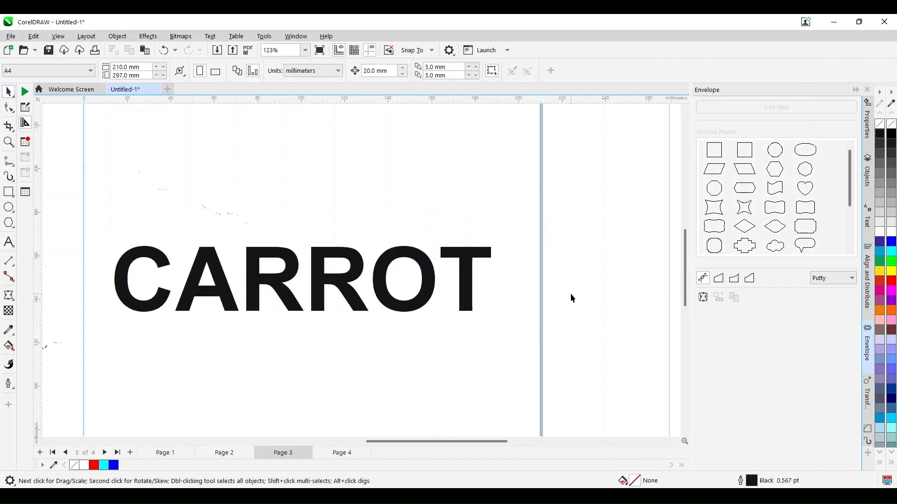
Step: Import the background-free carrot image and the photo of the child with bunny ears from the Downloads folder onto Page 3
key(F4)
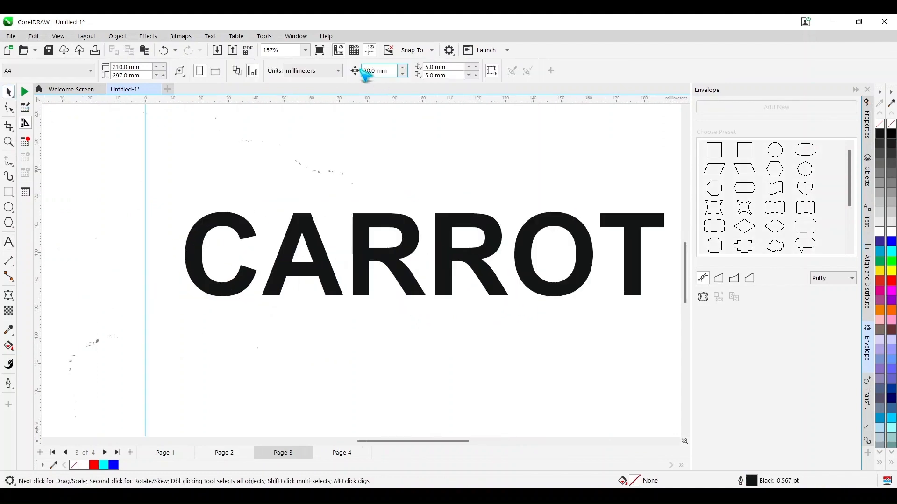
click(305, 50)
click(283, 84)
mouse_move(360, 496)
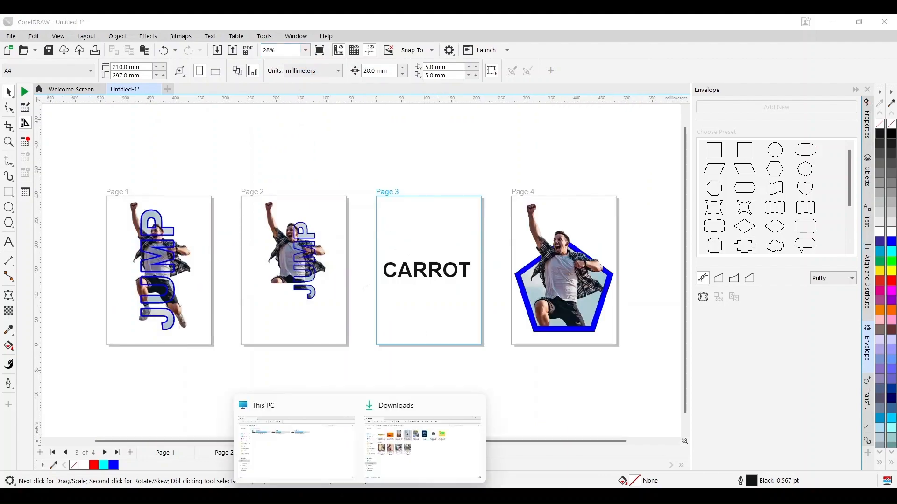
click(423, 470)
click(254, 173)
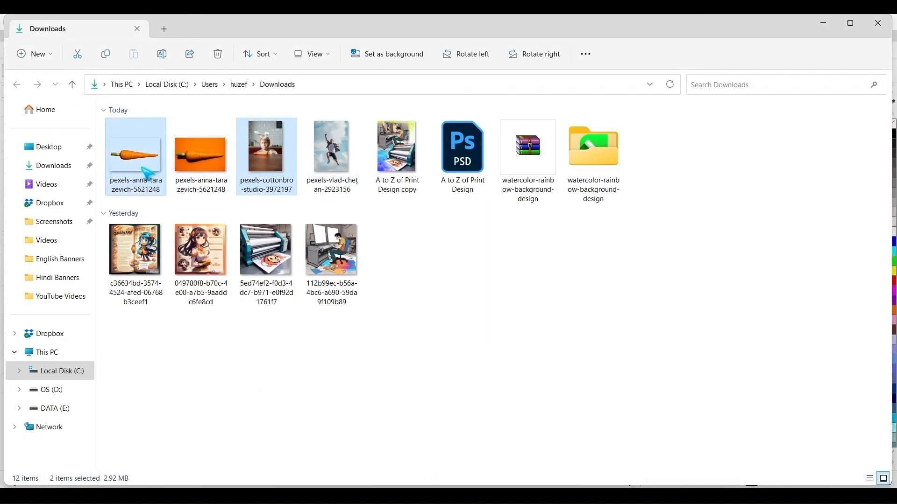
drag(142, 167, 419, 384)
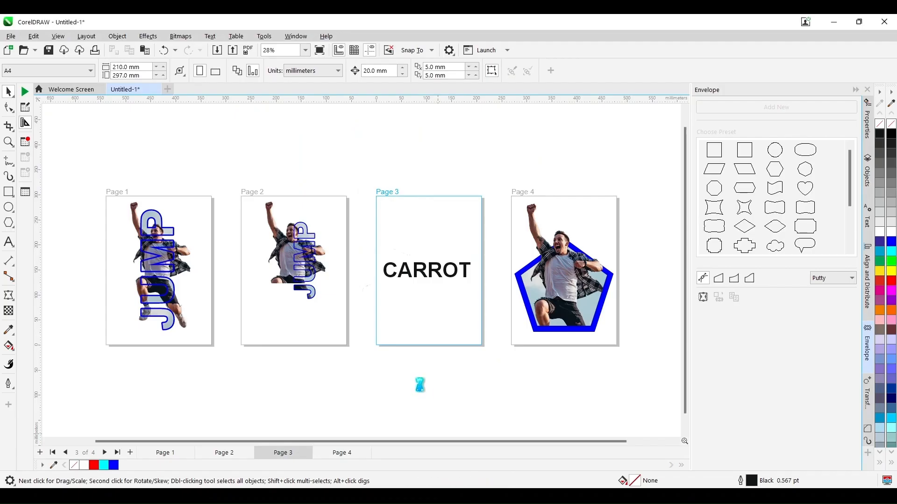
key(F4)
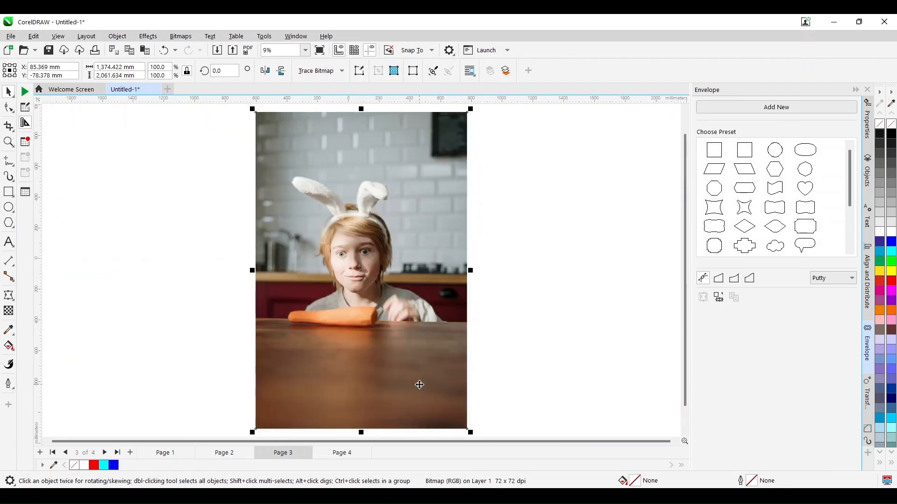
Step: Scale down the bunny-ears photo and centre it on Page 3 at about 117 by 175 mm
drag(471, 109, 411, 259)
key(z)
click(414, 309)
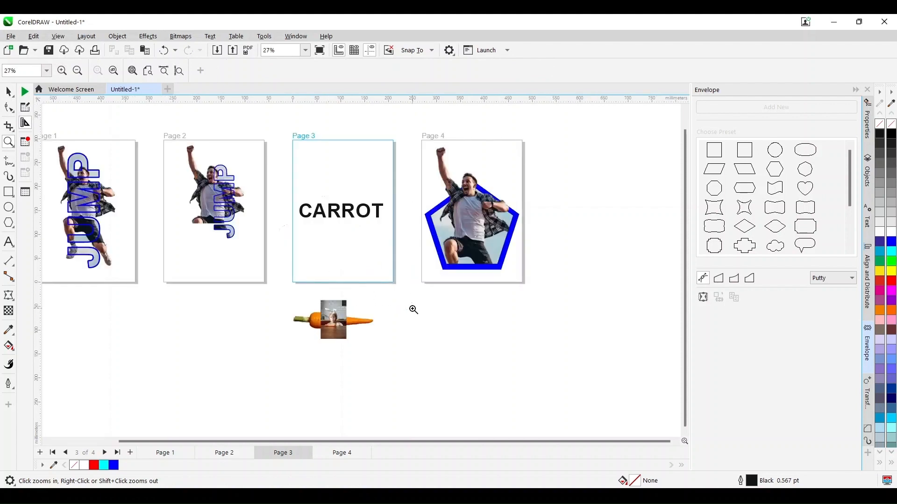
click(8, 91)
key(p)
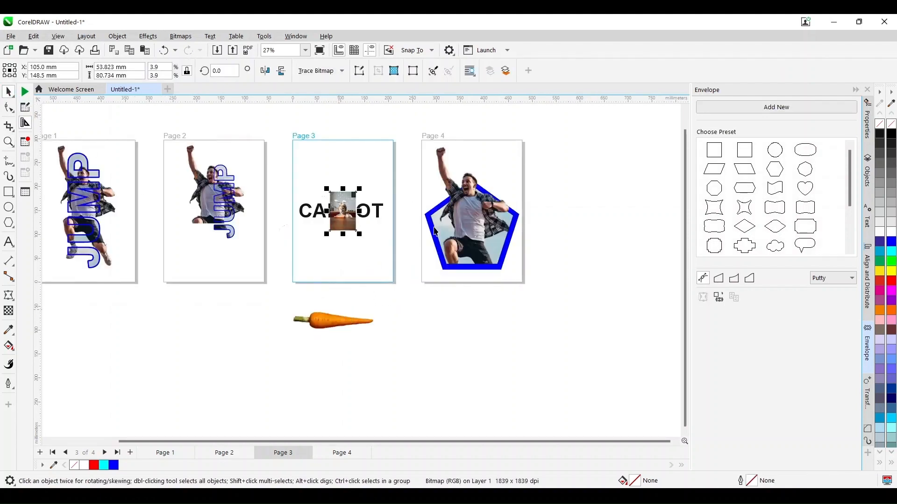
drag(362, 236, 372, 254)
Step: Bring the CARROT text in front of the photo, and enlarge the photo until it nearly fills Page 3
click(377, 207)
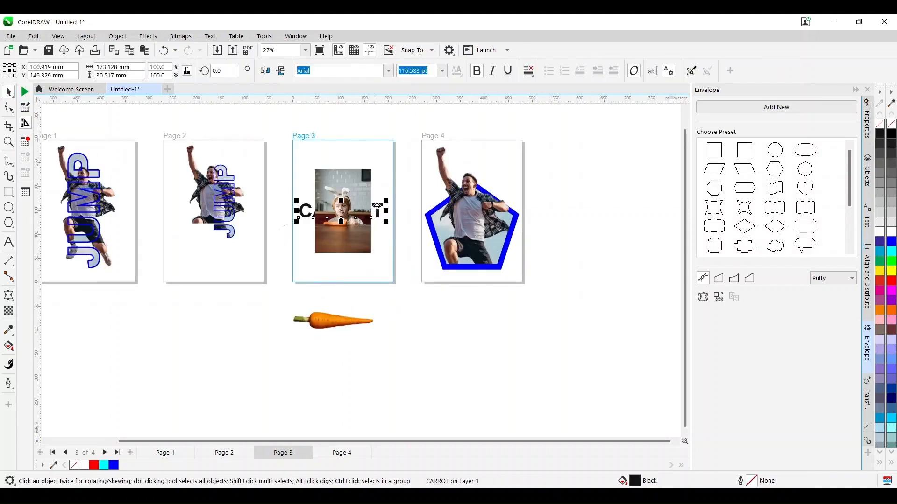
key(shift+Page_Up)
click(352, 237)
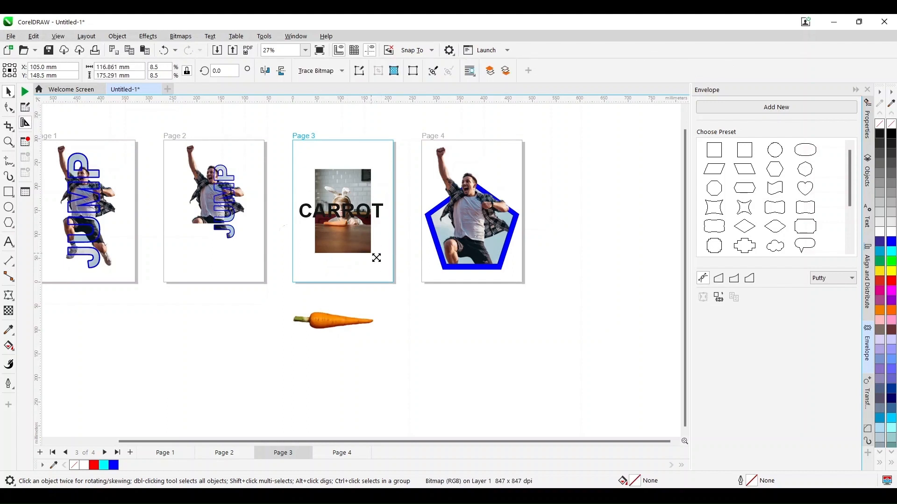
drag(376, 258, 394, 282)
Step: Move the carrot cutout onto the lower part of the photo and bring it to the front
click(333, 325)
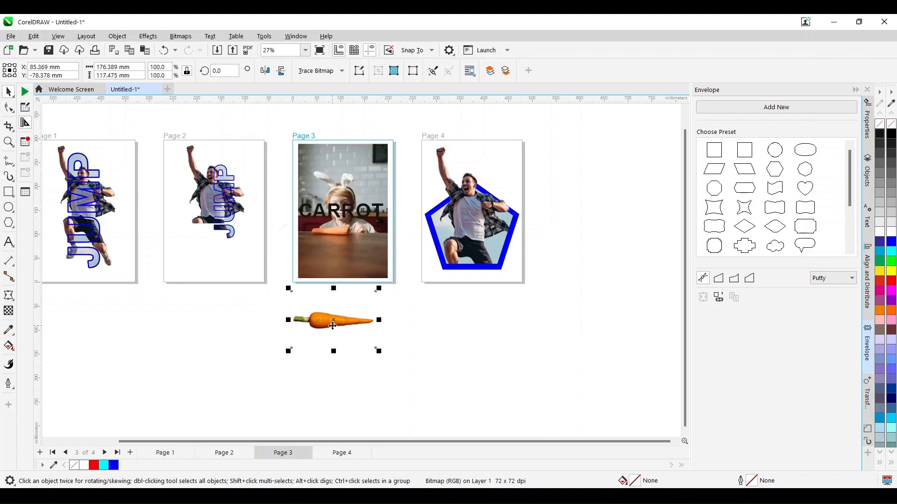
drag(333, 326, 334, 267)
key(shift+Page_Up)
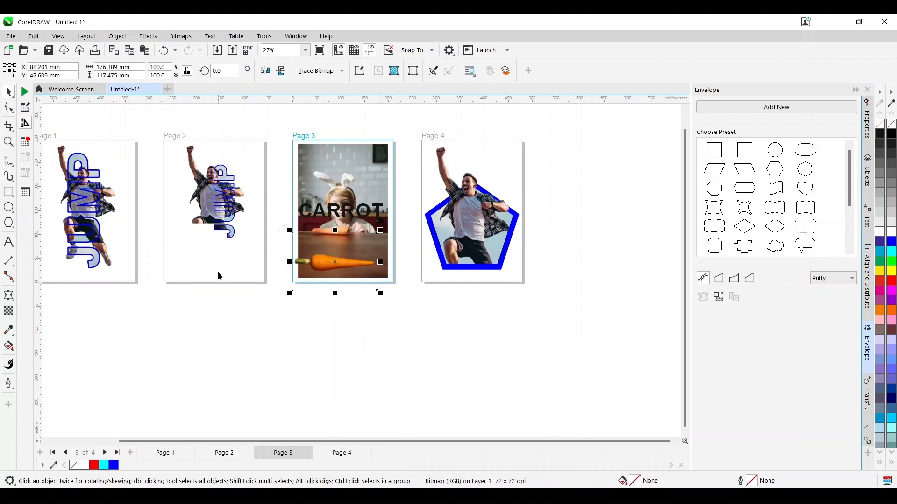
Step: Mirror the carrot cutout horizontally and vertically, and place it on the table just below the child's carrot
click(8, 142)
drag(265, 200, 409, 275)
click(10, 93)
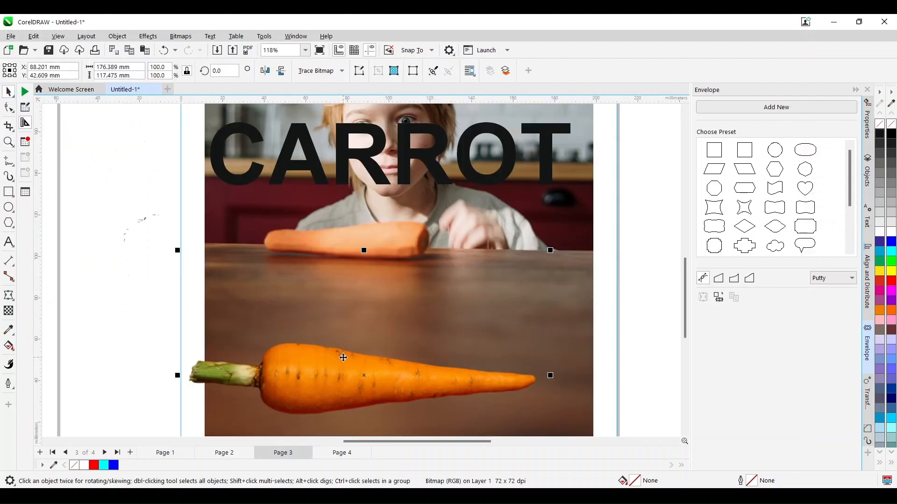
click(265, 71)
click(281, 70)
drag(427, 388, 462, 299)
Step: Crop the carrot cutout's empty margins to a tight frame of about 171 by 41 mm
click(7, 106)
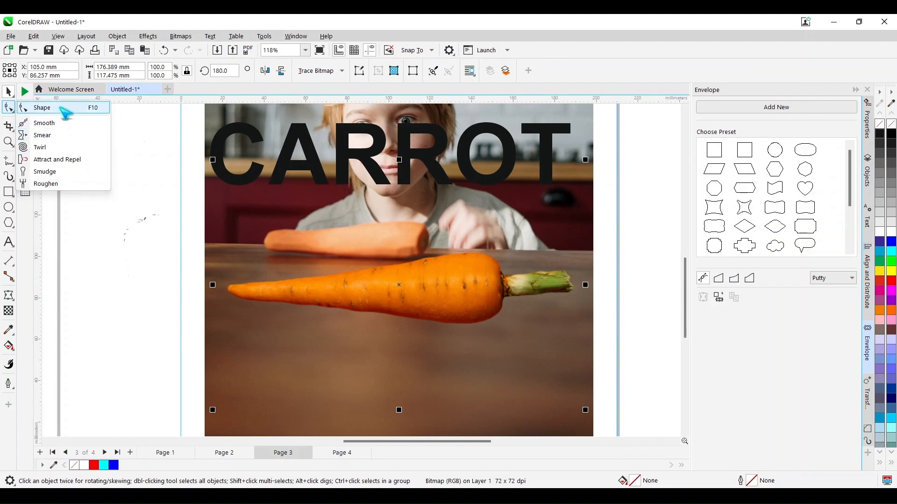
click(8, 126)
drag(222, 240, 577, 339)
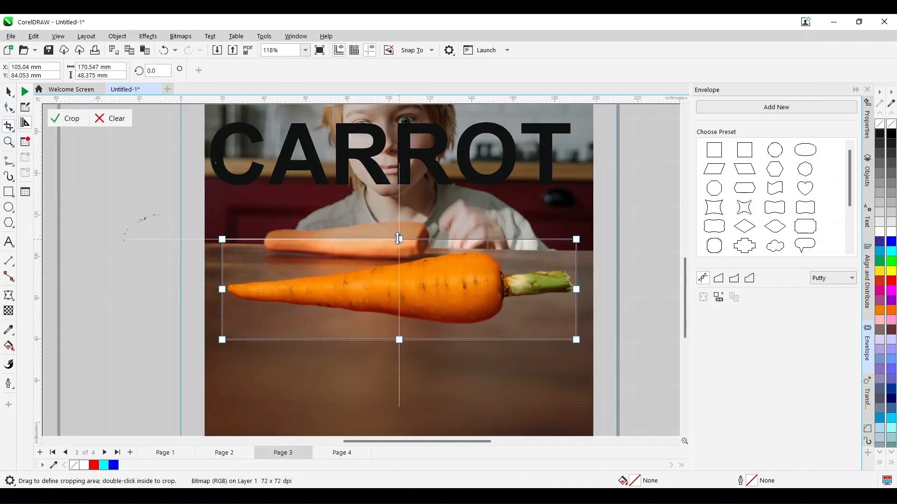
drag(399, 240, 399, 244)
drag(399, 339, 399, 330)
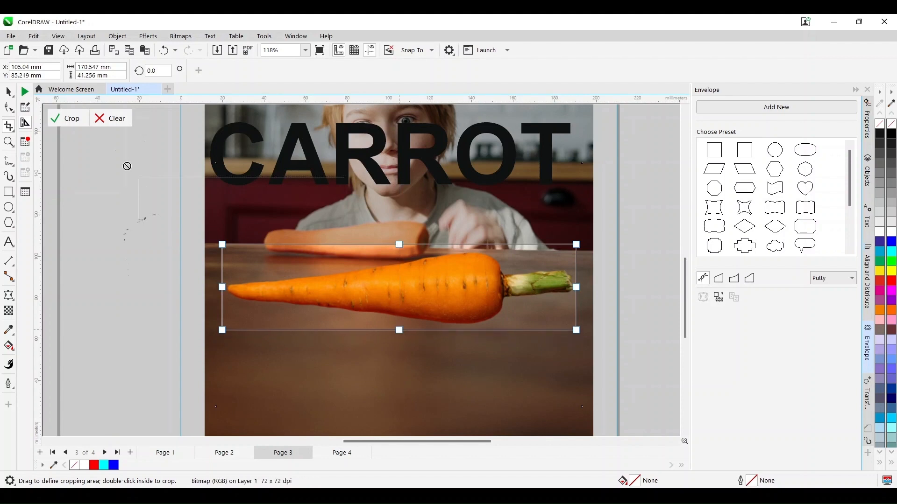
click(153, 231)
click(8, 91)
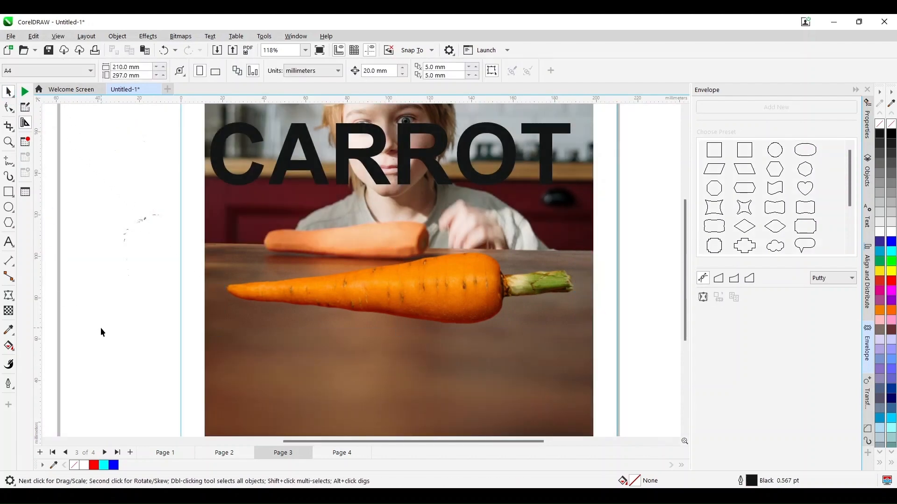
Step: Select and delete the stray specks scattered around the child's head and the page's edge
key(shift+F4)
drag(309, 275, 416, 161)
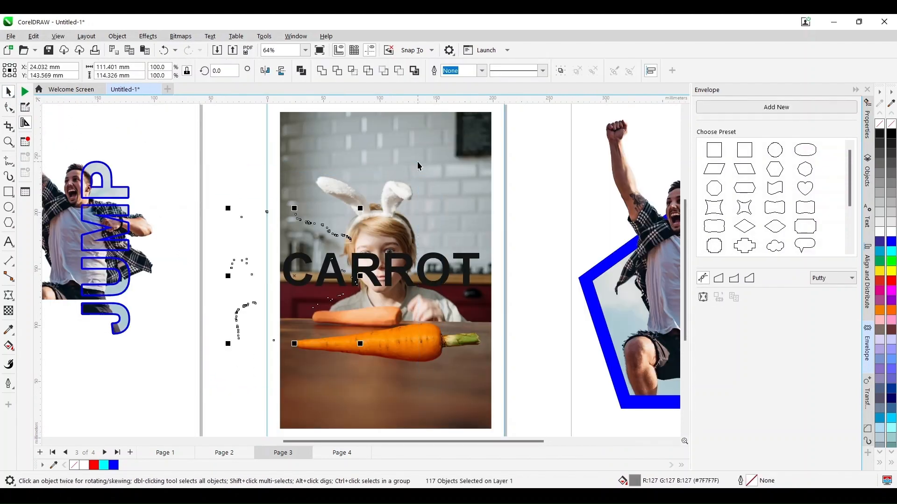
key(Delete)
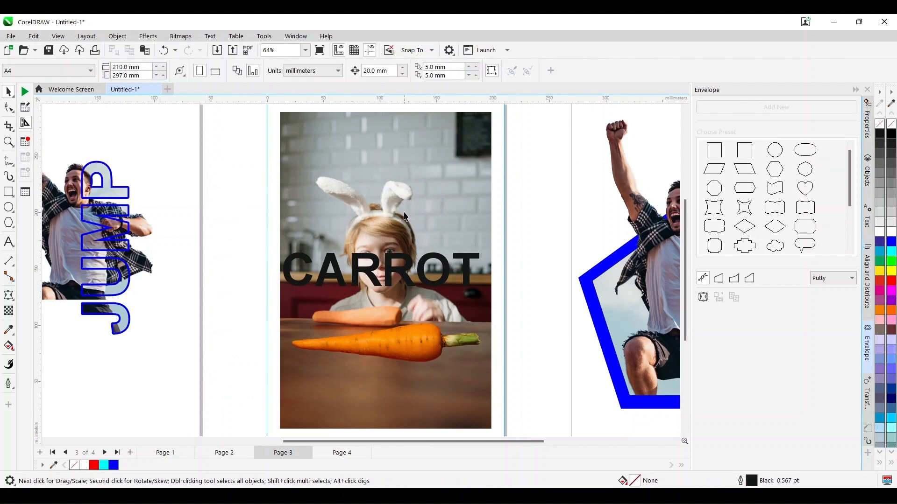
Step: Select the cropped carrot bitmap on Page 3 and open it in PowerTRACE for an outline trace
key(z)
drag(265, 236, 534, 381)
click(8, 91)
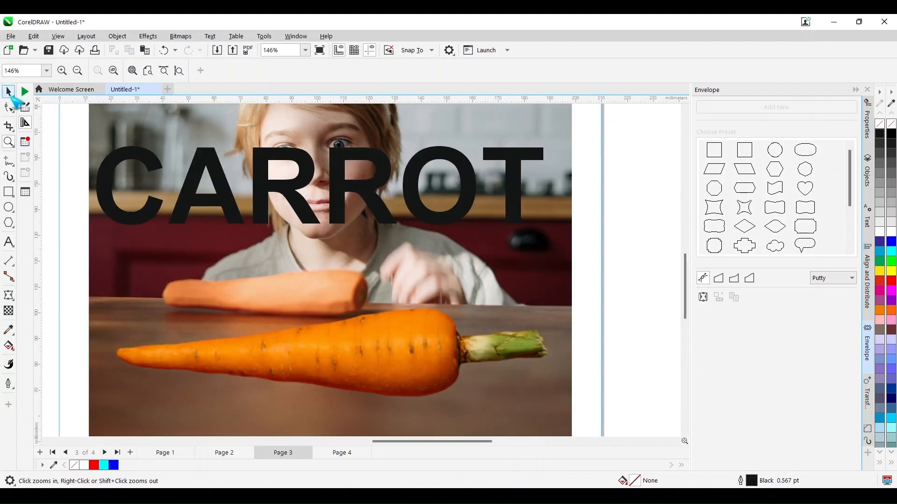
click(429, 365)
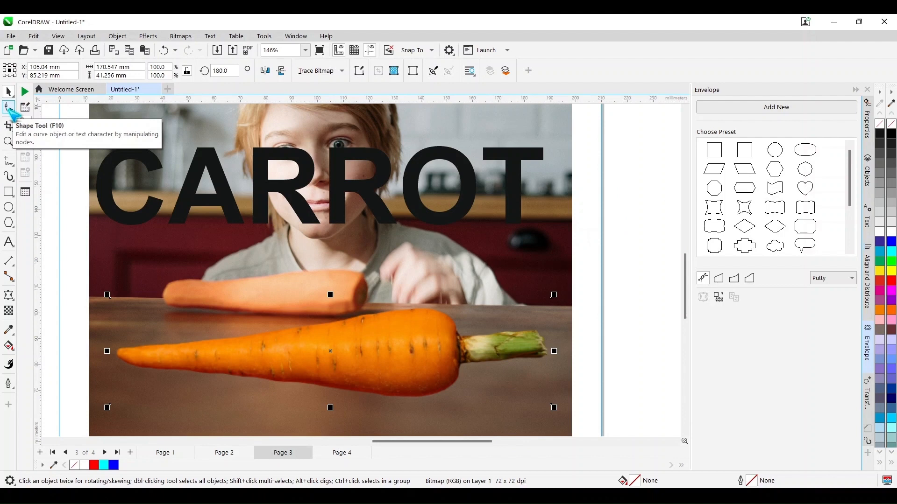
click(316, 71)
mouse_move(345, 109)
click(431, 115)
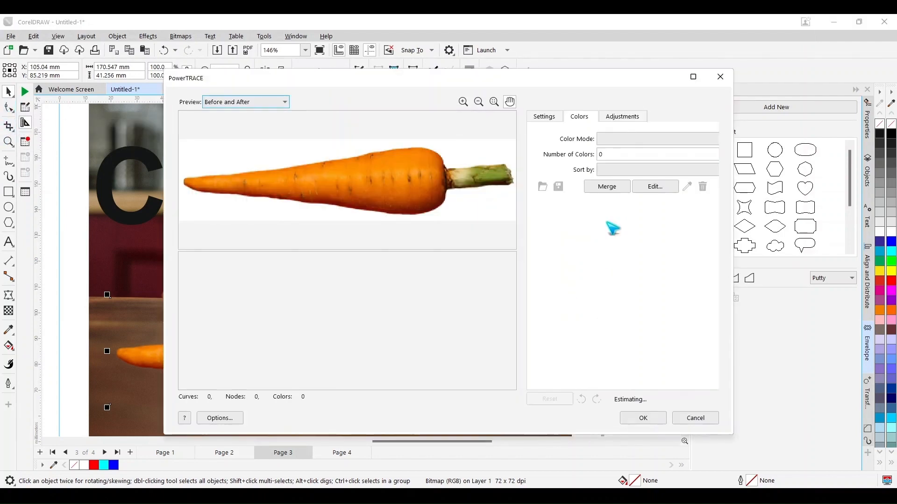
Step: Set the trace color mode to Black and White, merge the white and black colors, and apply the trace
click(655, 140)
click(652, 184)
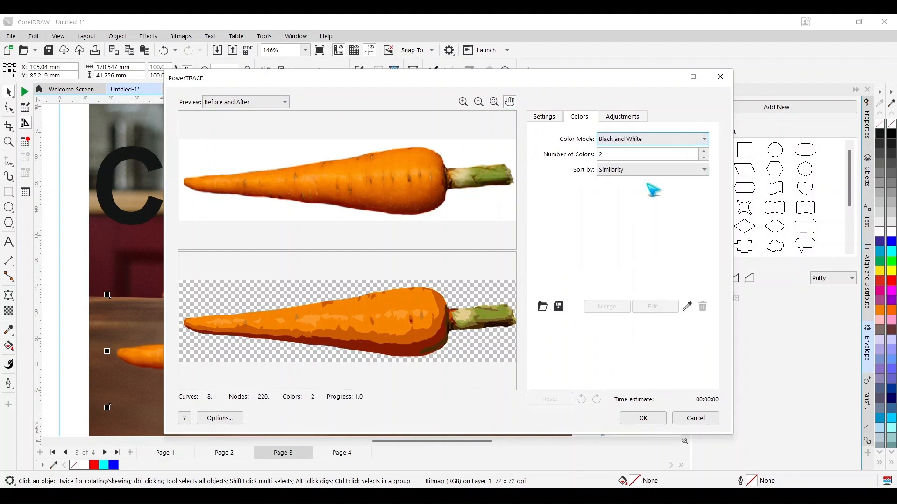
click(614, 306)
click(624, 203)
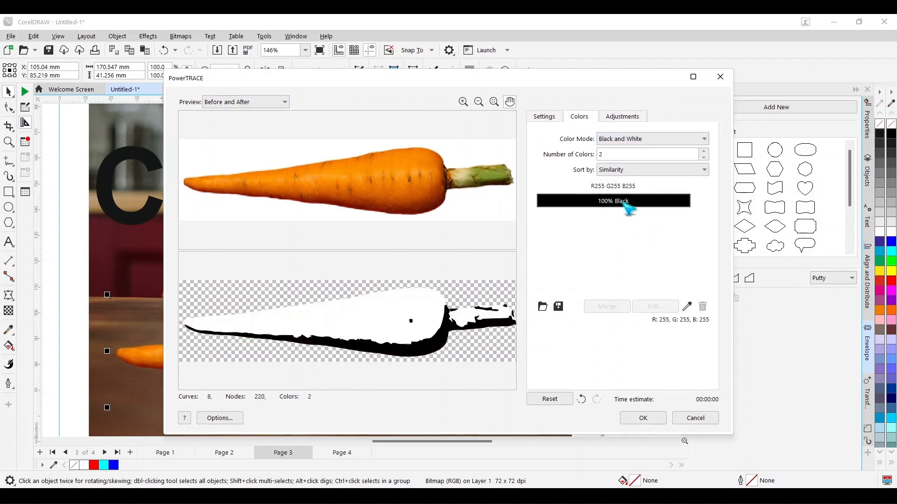
ctrl+click(631, 189)
click(604, 308)
click(643, 418)
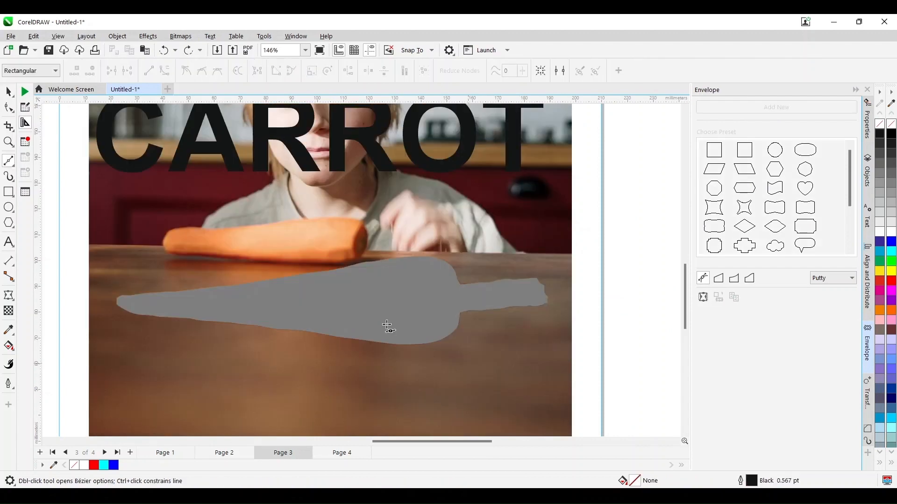
Step: Draw a closed B-Spline curve of about 77 by 71 mm around the stem end of the traced carrot silhouette
click(9, 161)
click(44, 210)
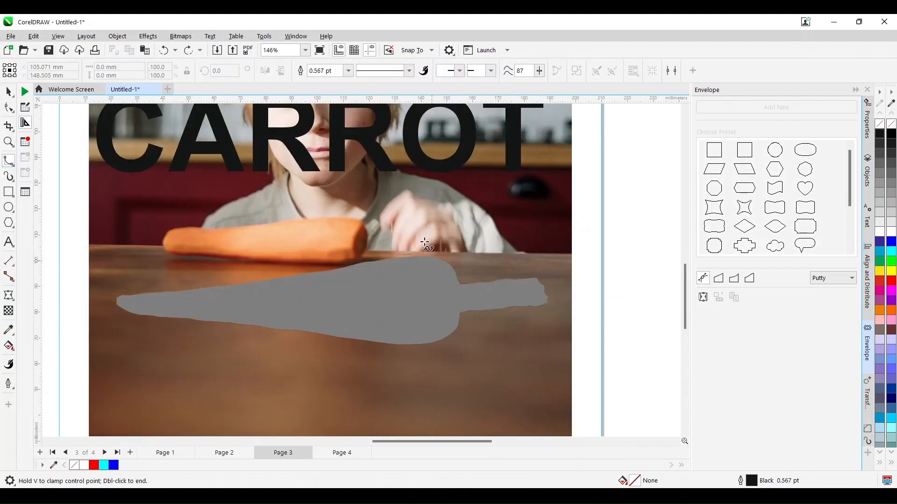
click(438, 359)
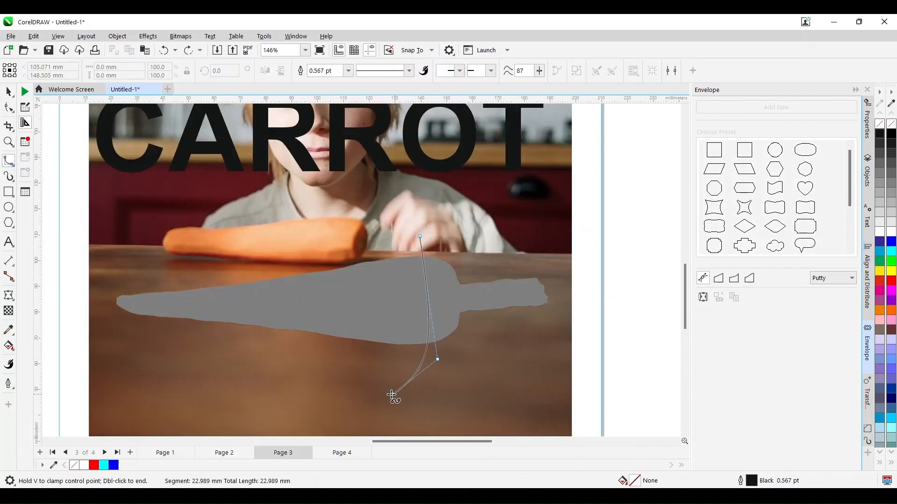
click(343, 383)
click(495, 413)
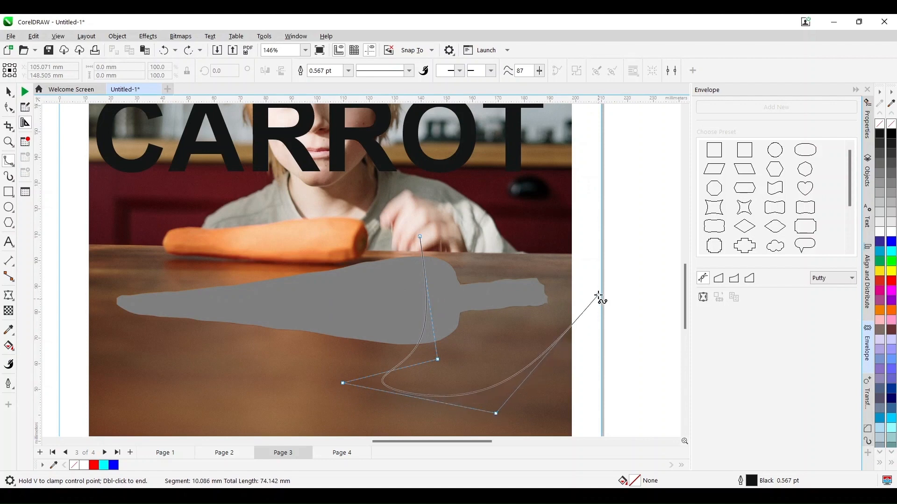
click(598, 299)
click(566, 215)
click(540, 210)
click(430, 209)
click(420, 237)
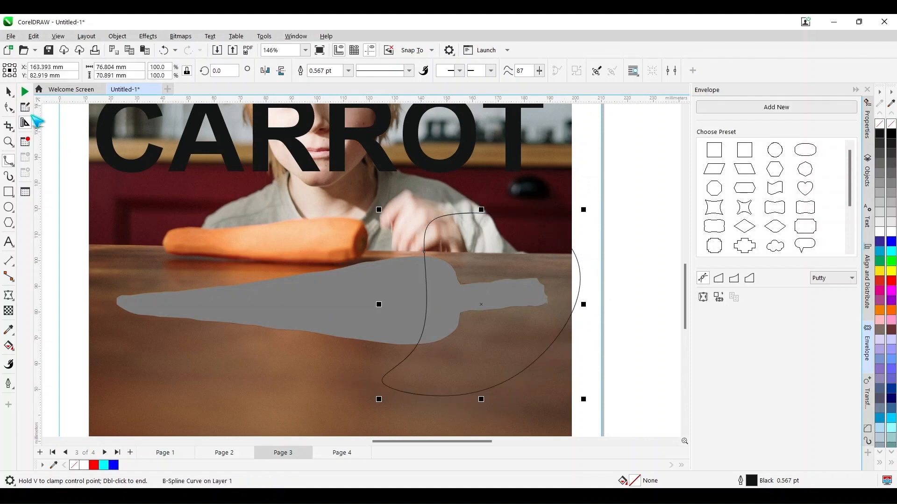
Step: Reshape the B-Spline curve's control points so its inner edge follows the thick end of the carrot
click(9, 107)
drag(419, 237, 395, 234)
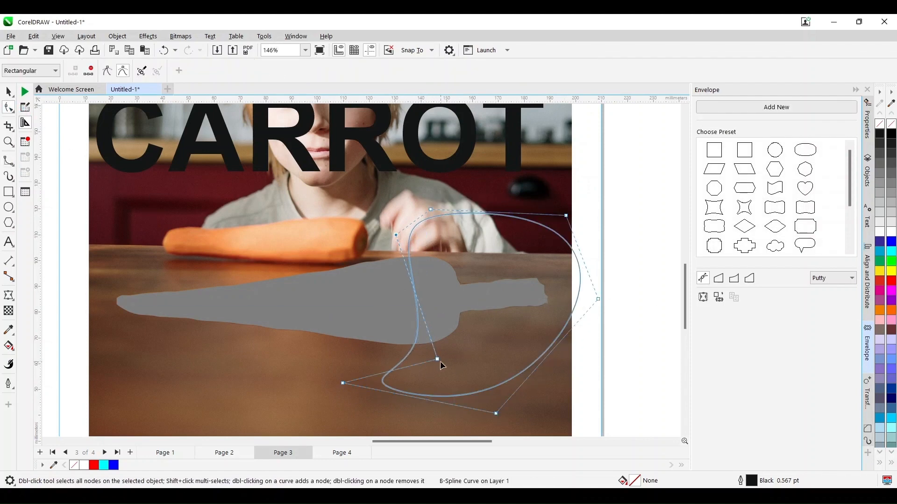
drag(437, 360, 477, 314)
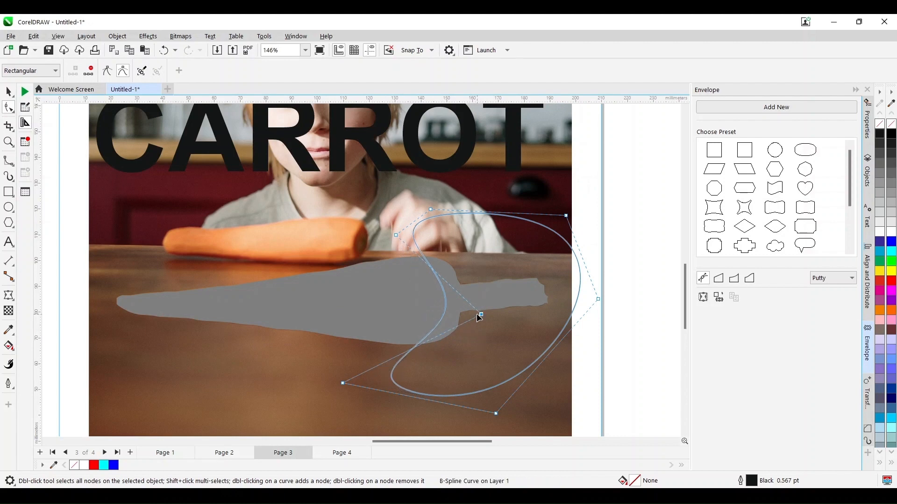
drag(396, 235, 398, 241)
drag(342, 383, 361, 378)
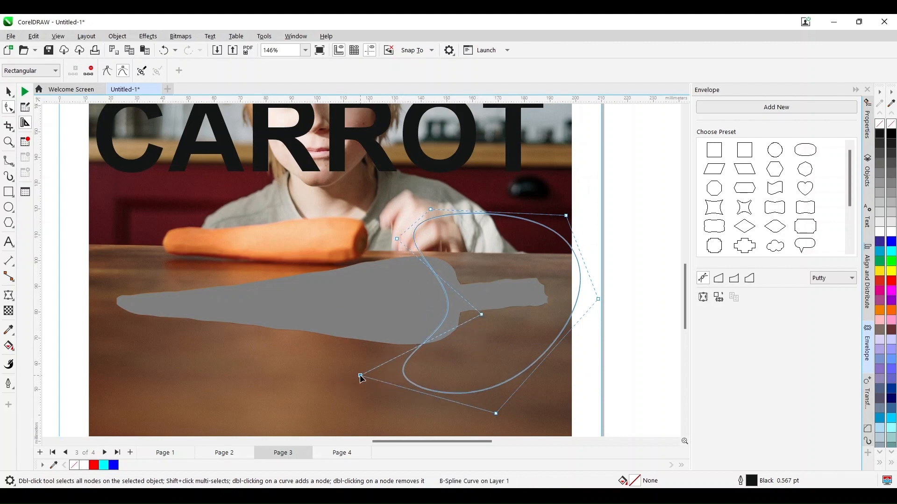
Step: Move three of the B-Spline curve's control points to even out its inner edge across the carrot's thick end
drag(481, 315, 481, 299)
drag(396, 238, 432, 204)
drag(360, 376, 369, 388)
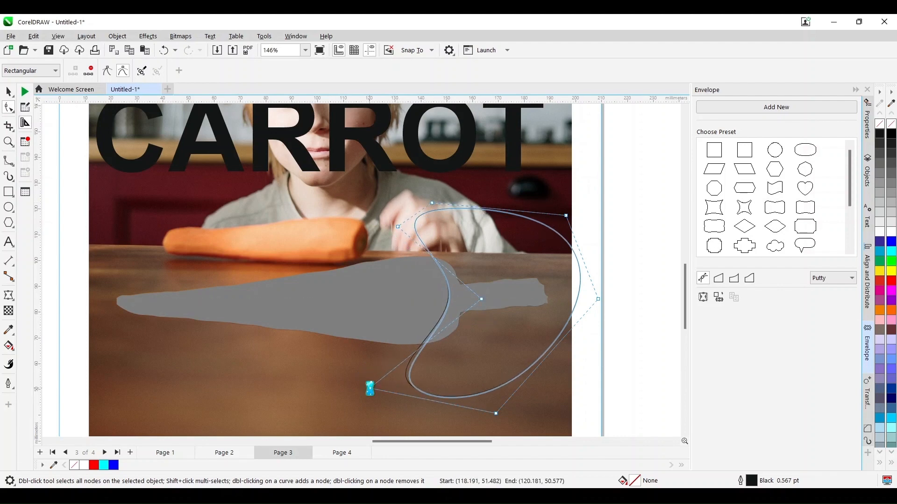
key(space)
key(Escape)
Step: Intersect the gray carrot silhouette with the B-Spline curve and trim it, splitting off the stem end as a separate piece
click(373, 323)
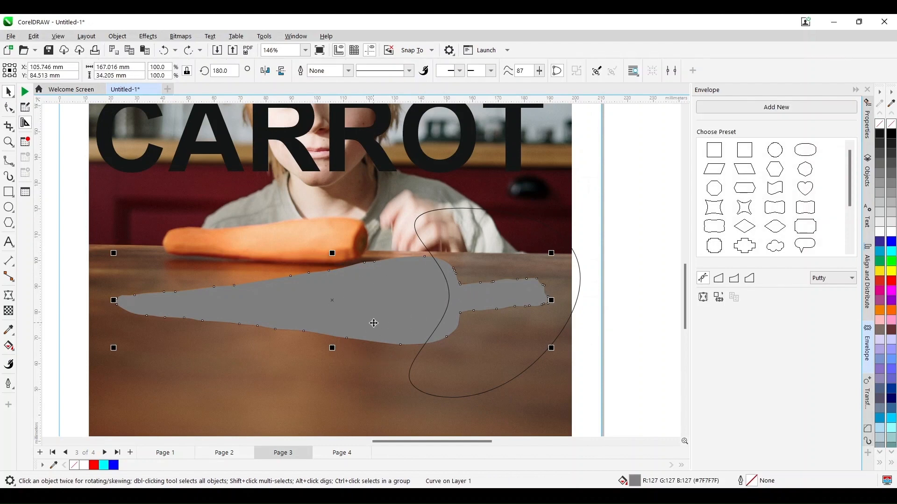
click(564, 332)
shift+click(280, 308)
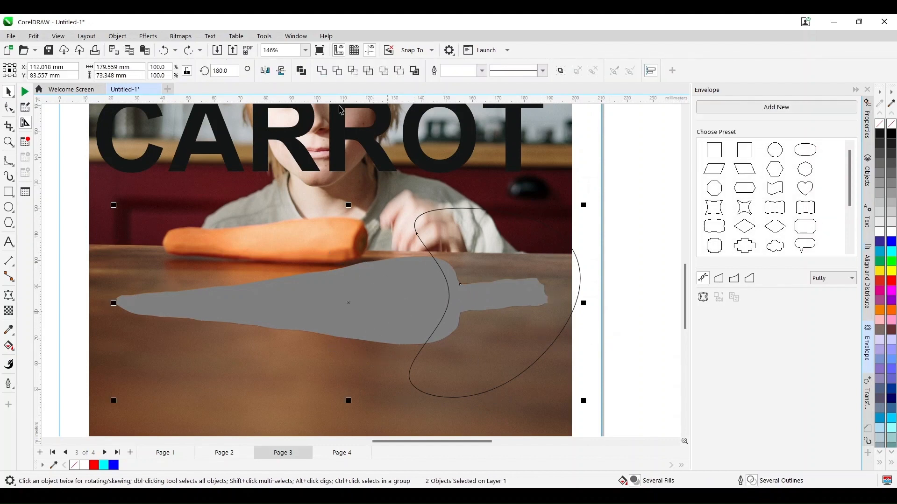
click(351, 71)
click(618, 231)
click(527, 249)
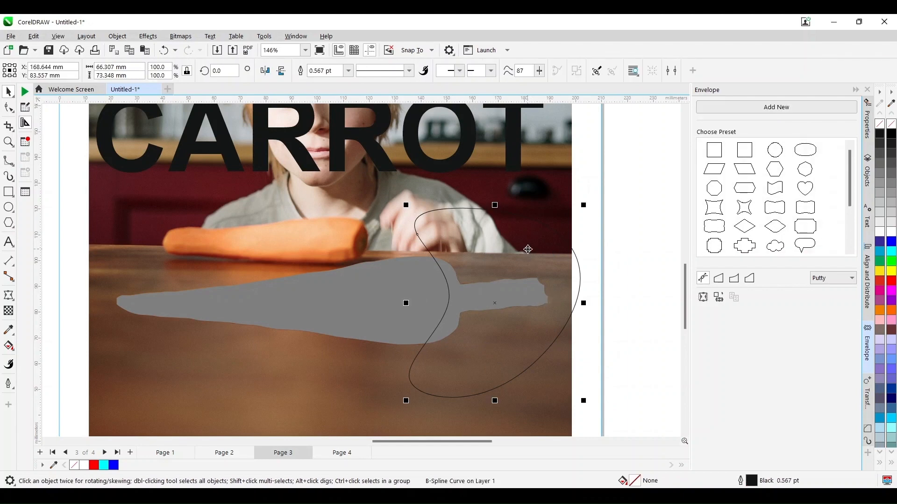
shift+click(387, 280)
click(338, 71)
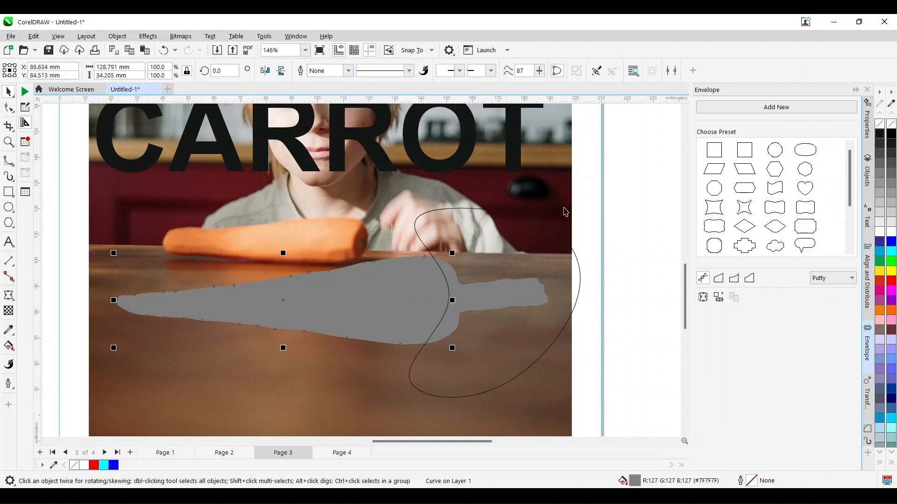
Step: Mirror the B-Spline curve horizontally and move it straight across so that its inner edge crosses the carrot's tip
click(566, 252)
click(267, 72)
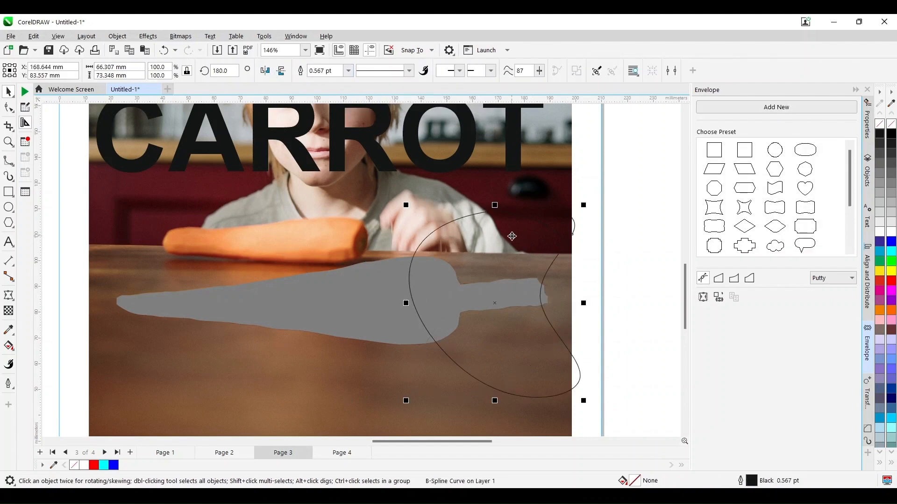
drag(512, 239, 128, 241)
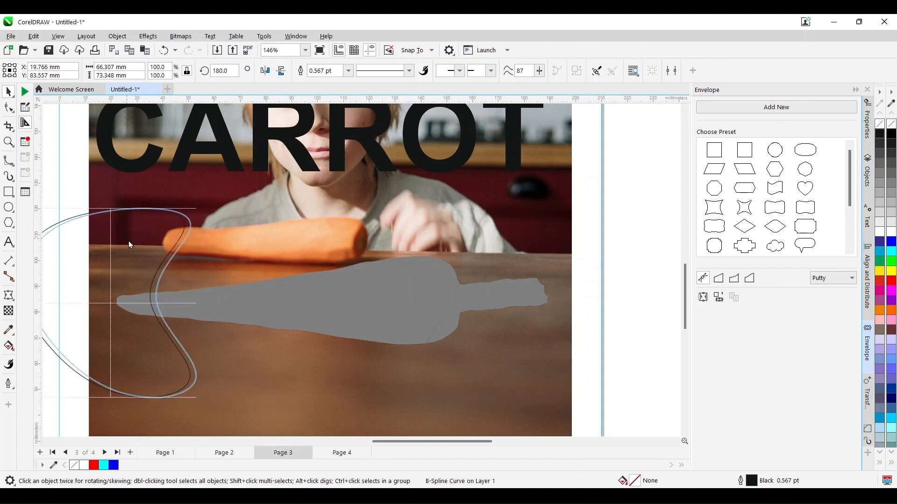
Step: Intersect the remaining carrot body with the mirrored curve and trim it, splitting off the tip as a separate piece
shift+click(253, 313)
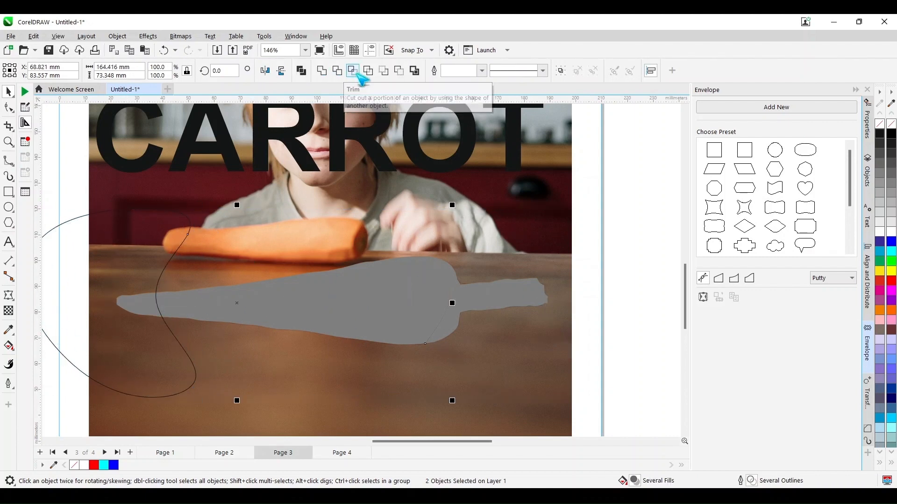
click(354, 72)
click(166, 225)
shift+click(273, 310)
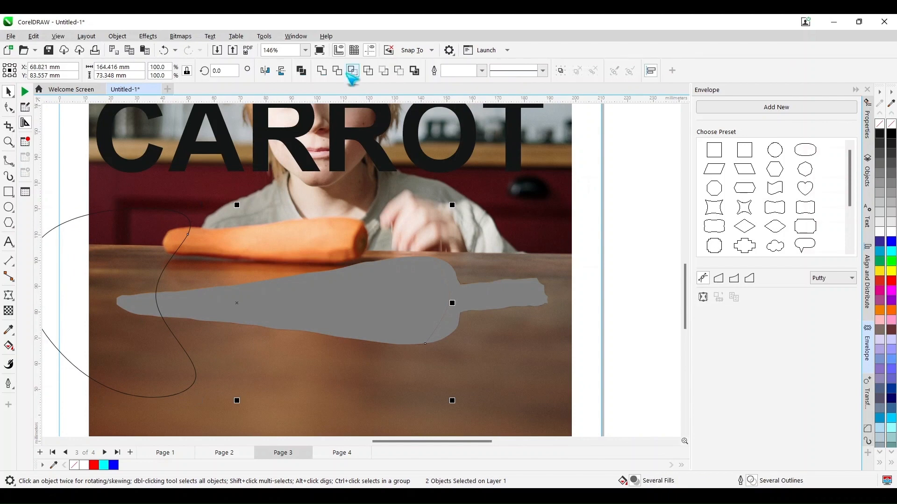
click(337, 70)
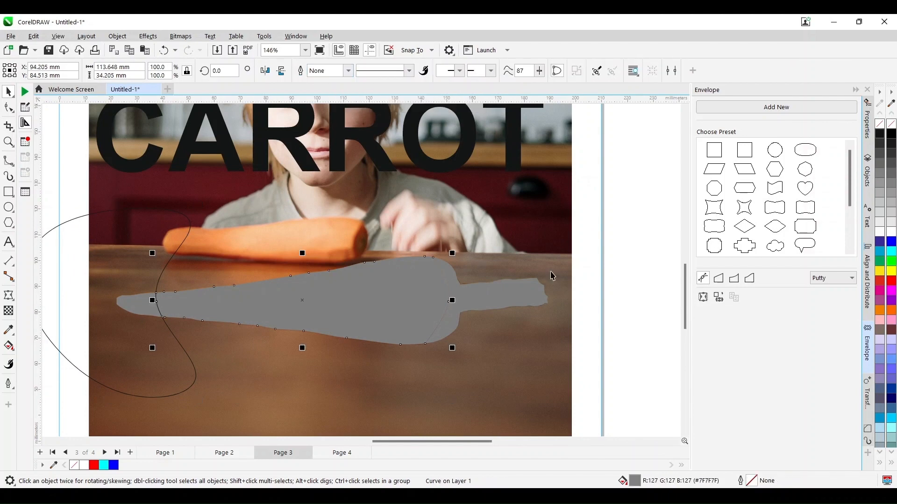
Step: Delete the B-Spline cutting curve at the carrot's tip
click(607, 282)
key(shift+F4)
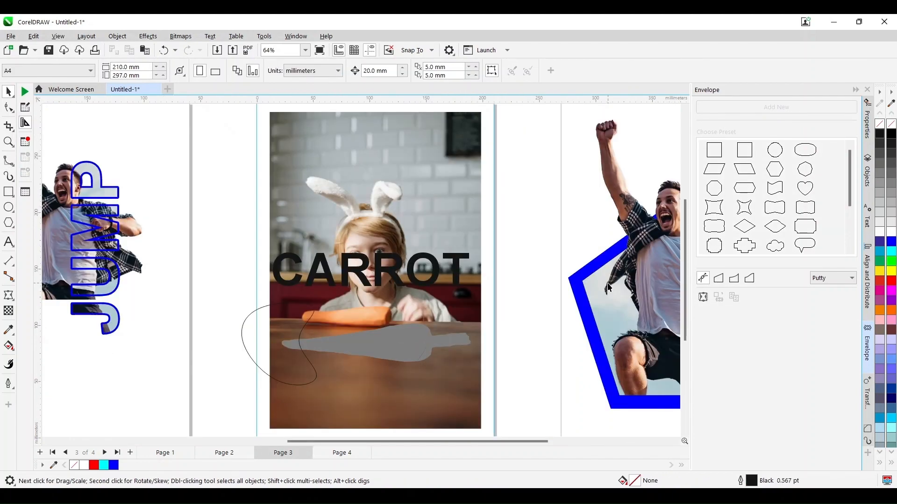
click(267, 315)
key(Delete)
Step: Create an envelope for the CARROT text from the shape of the gray carrot body
click(380, 351)
click(400, 283)
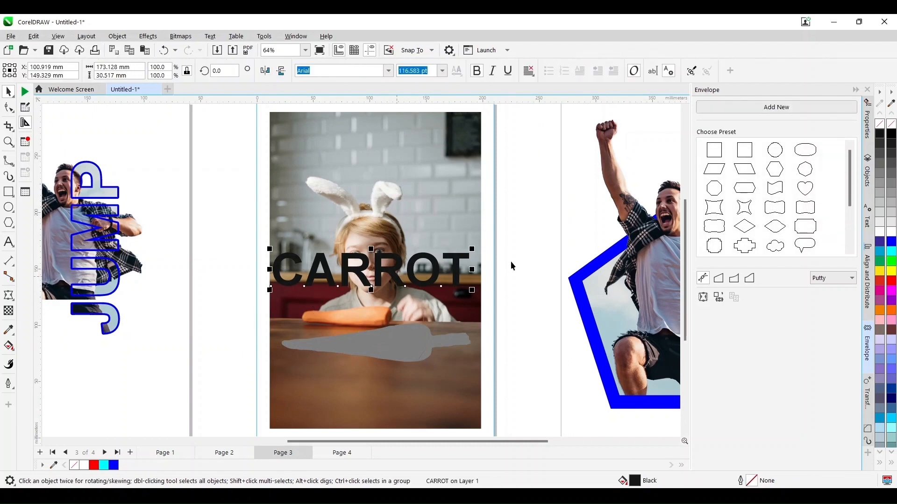
click(719, 299)
click(373, 350)
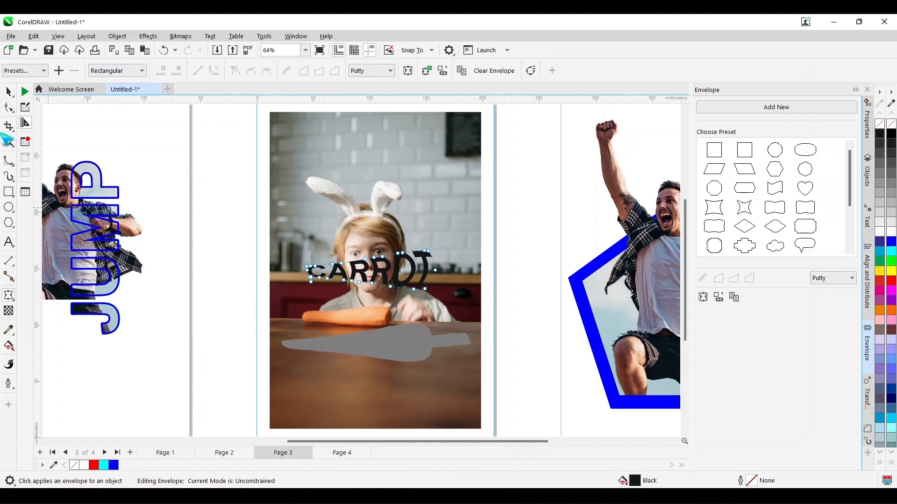
Step: Move the gray carrot body down to the photo's lower edge and the carrot bitmap up above the CARROT text
click(8, 92)
drag(388, 348, 386, 411)
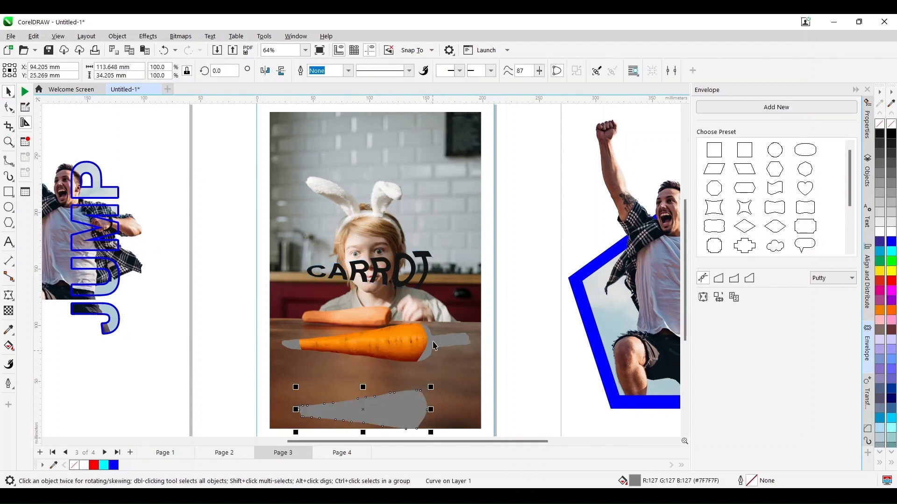
click(403, 338)
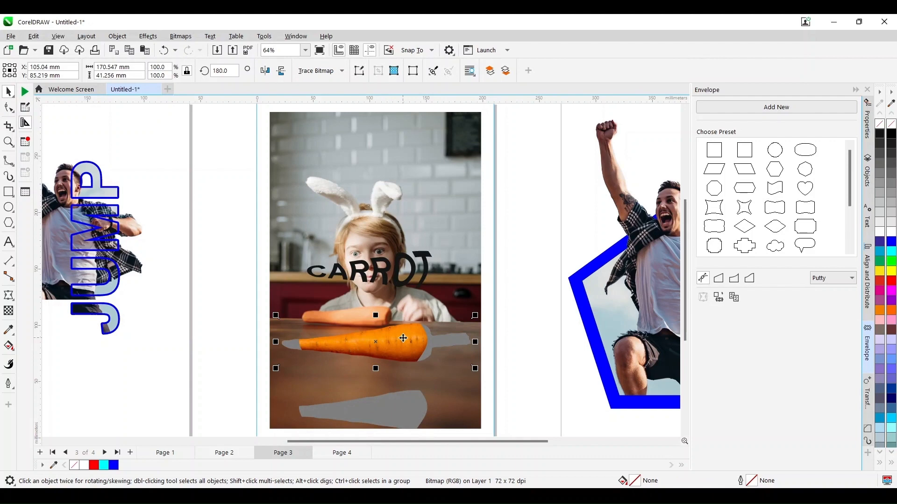
drag(403, 338, 404, 209)
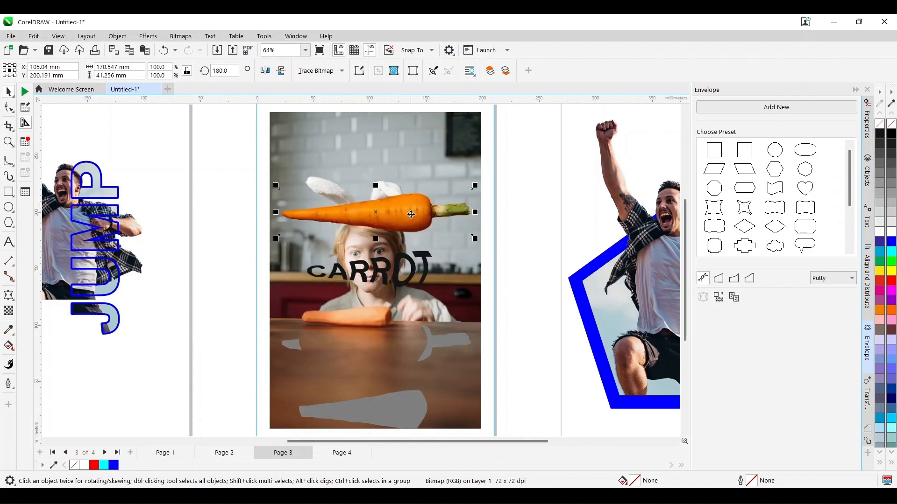
Step: Place a copy of the carrot bitmap inside the enveloped CARROT text as a PowerClip
click(117, 36)
mouse_move(155, 74)
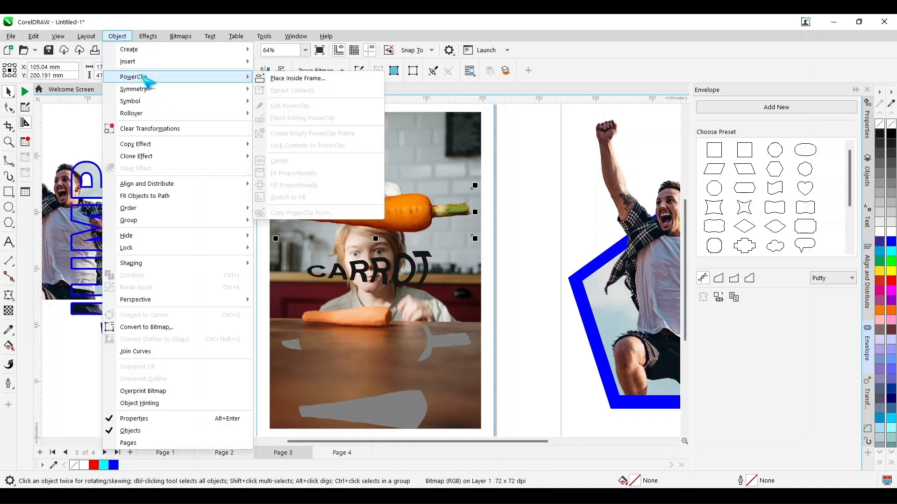
click(309, 77)
click(400, 256)
Step: Edit the CARROT text's PowerClip contents so the carrot bitmap covers the letters, and finish editing
ctrl+click(400, 255)
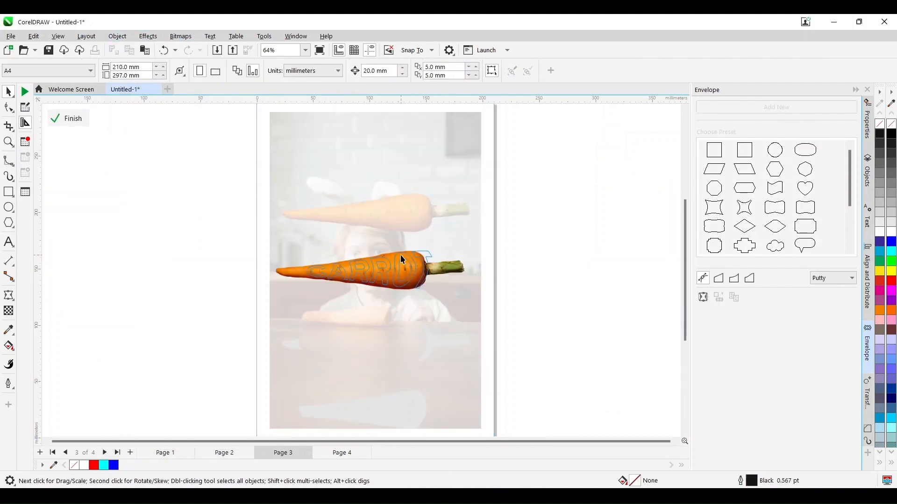
click(8, 143)
drag(240, 222, 527, 282)
click(8, 92)
click(494, 284)
click(651, 277)
click(71, 120)
Step: Select the gray stem and tip pieces and combine them into one curve
scroll(611, 299, down, 3)
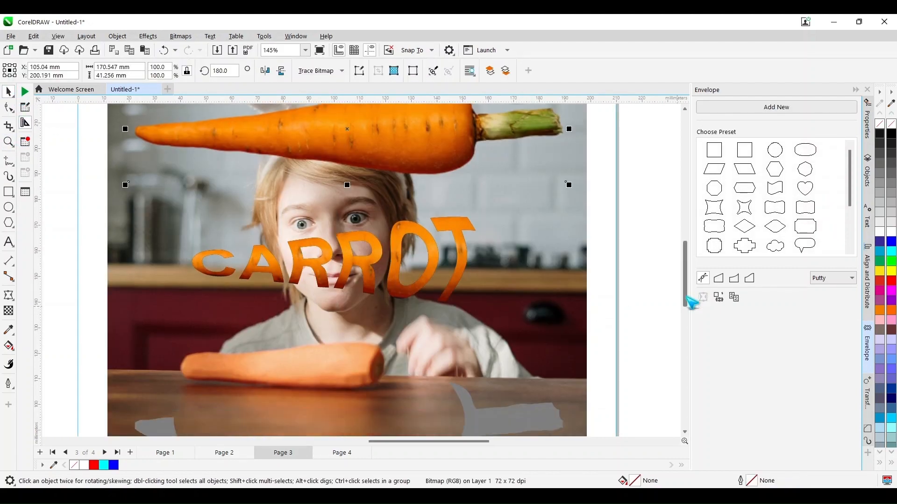
click(530, 394)
shift+click(167, 402)
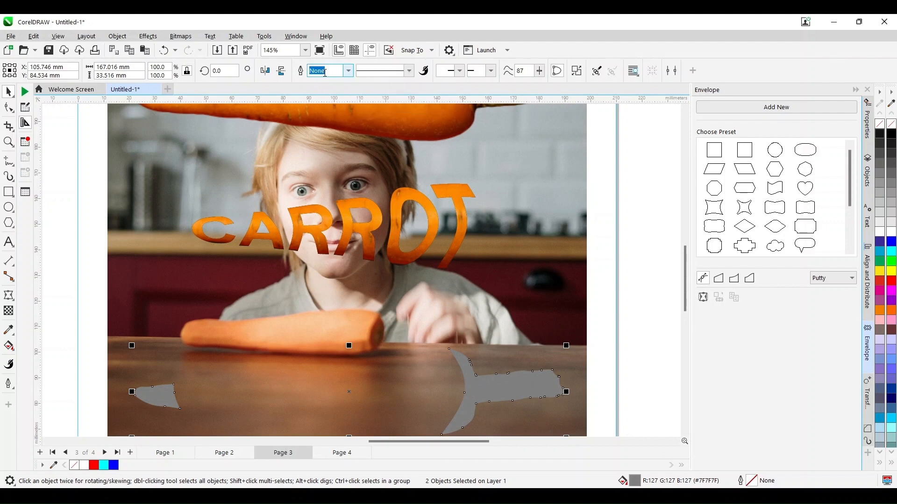
Step: Place the remaining carrot bitmap inside the combined stem-and-tip curve as a PowerClip
click(408, 126)
click(118, 36)
mouse_move(133, 78)
click(289, 78)
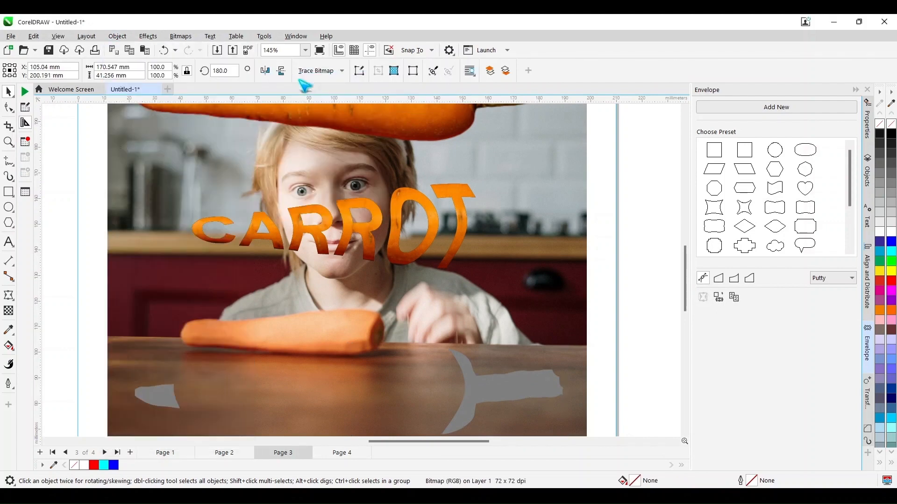
click(503, 392)
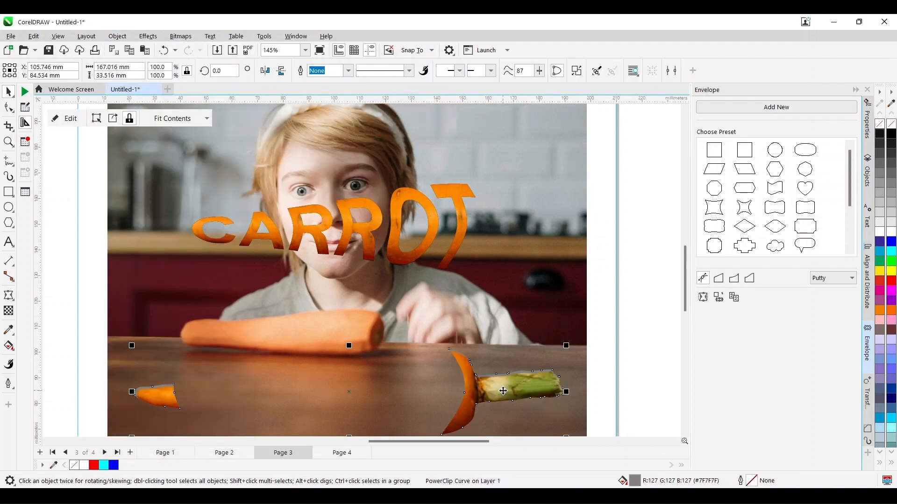
Step: Nudge the carrot bitmap upward inside the stem-and-tip PowerClip to match its outline, and finish editing the contents
double_click(503, 392)
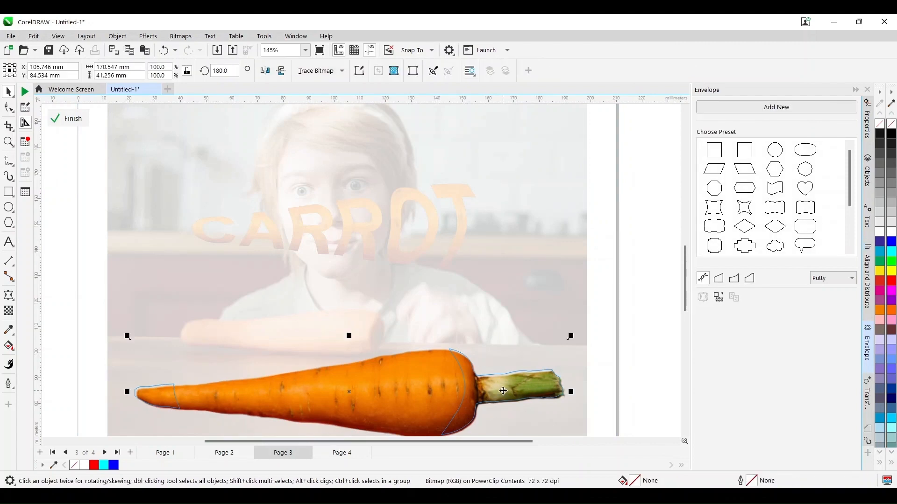
key(Up)
click(9, 141)
drag(424, 330, 584, 423)
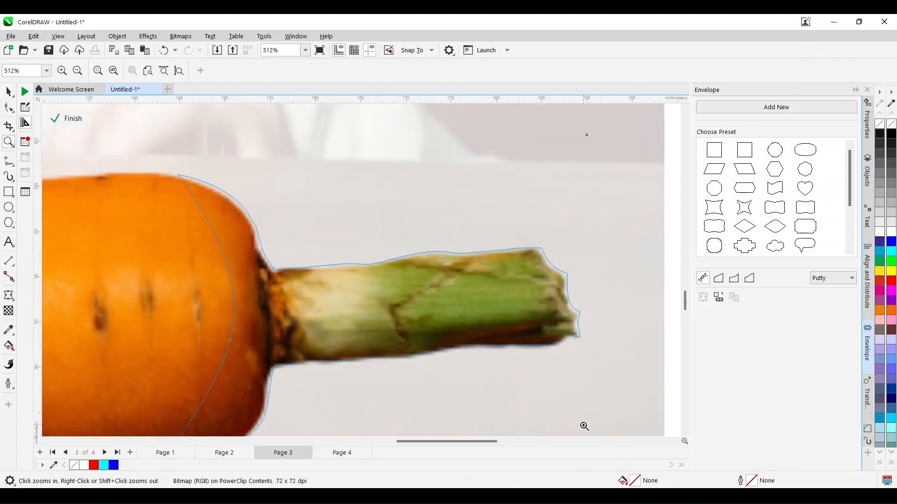
key(shift+F4)
click(83, 122)
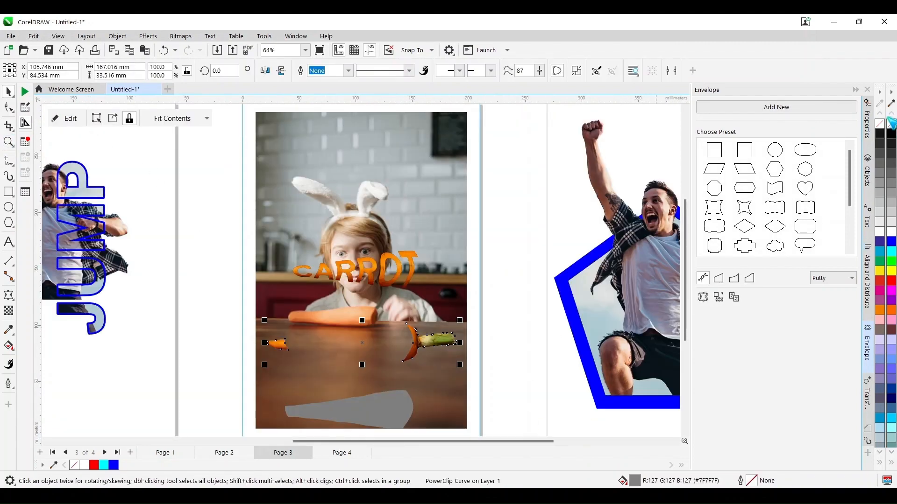
Step: Delete the gray carrot body piece at the photo's lower edge
click(520, 293)
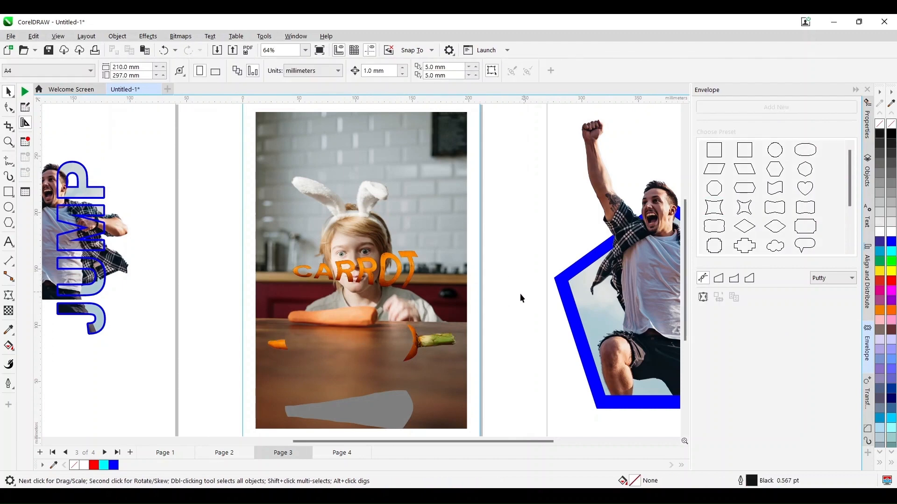
click(380, 408)
key(Delete)
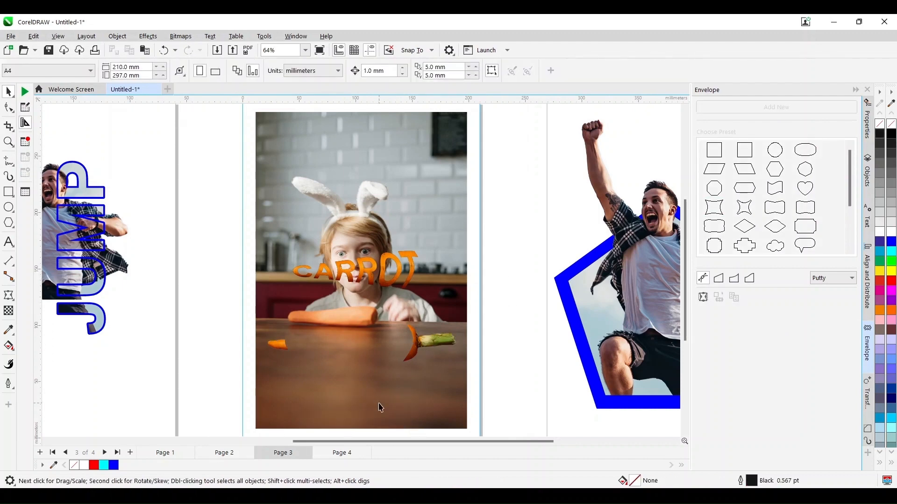
Step: Move the carrot-filled CARROT text down into the gap between the carrot's tip and stem pieces
drag(405, 289, 404, 349)
shift+click(444, 342)
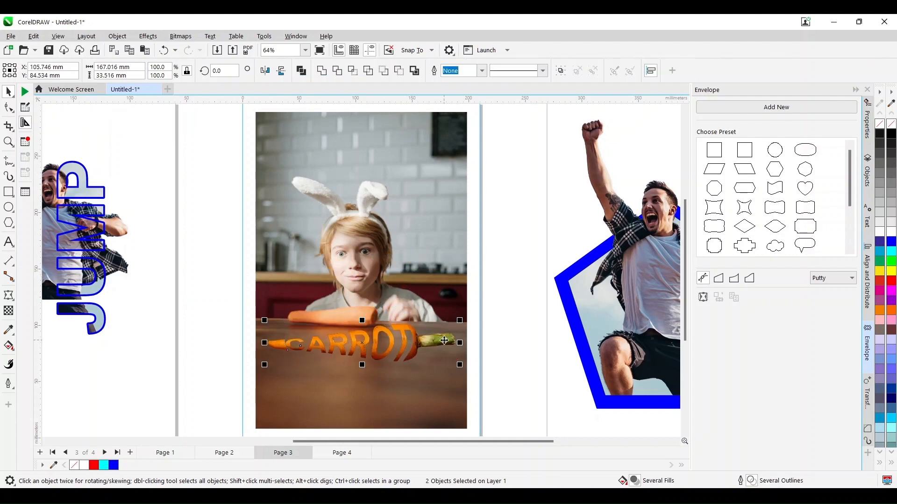
key(z)
drag(258, 326, 459, 369)
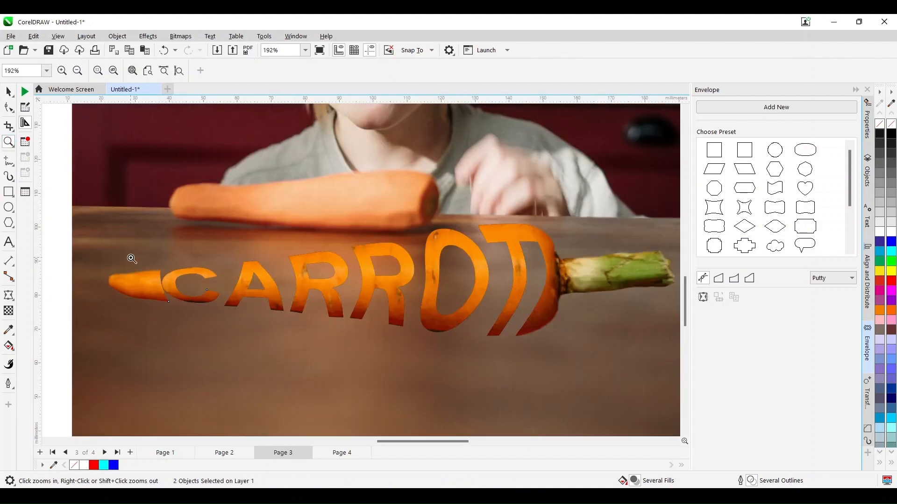
Step: Reshape the tip piece's cut edge by moving its upper, middle and lower nodes toward the letter C so they overlap it
click(8, 107)
click(147, 276)
click(8, 141)
drag(140, 240, 238, 324)
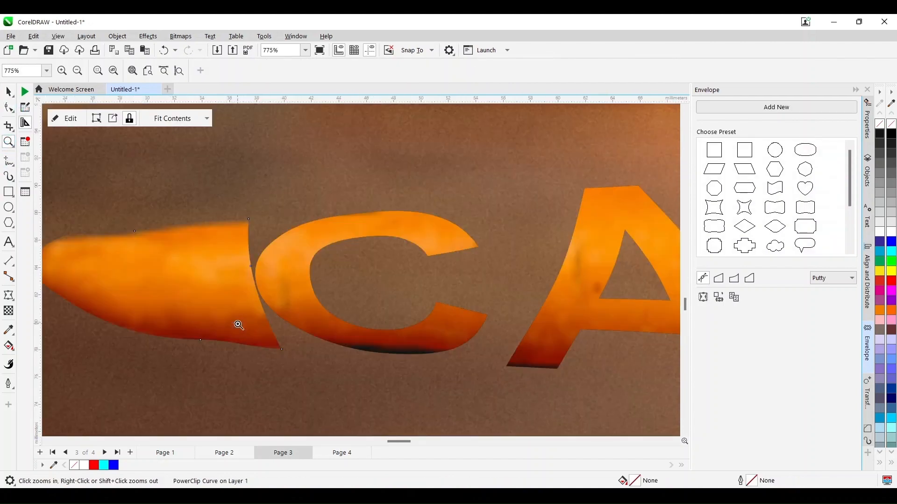
click(8, 107)
drag(248, 219, 340, 220)
drag(251, 267, 267, 268)
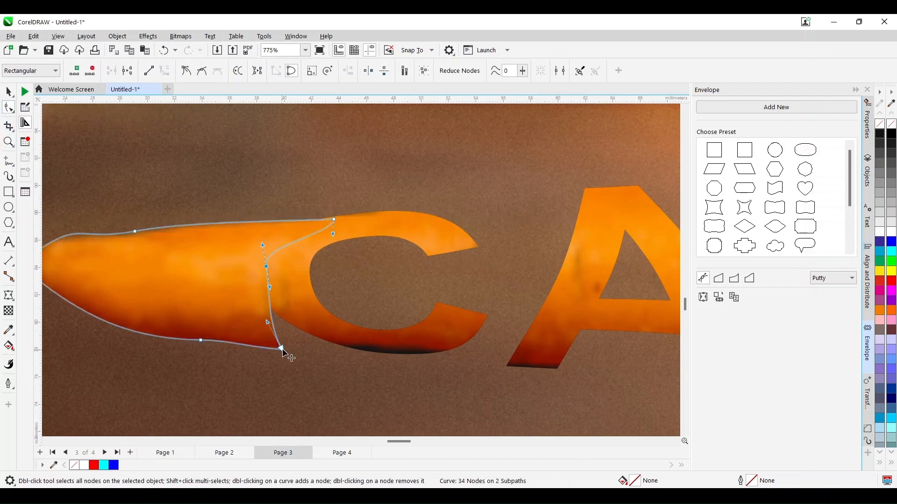
drag(282, 350, 364, 349)
Step: Reshape the stem piece's cut edge by moving its lower and middle nodes toward the letter T so they overlap it
key(shift+F4)
key(z)
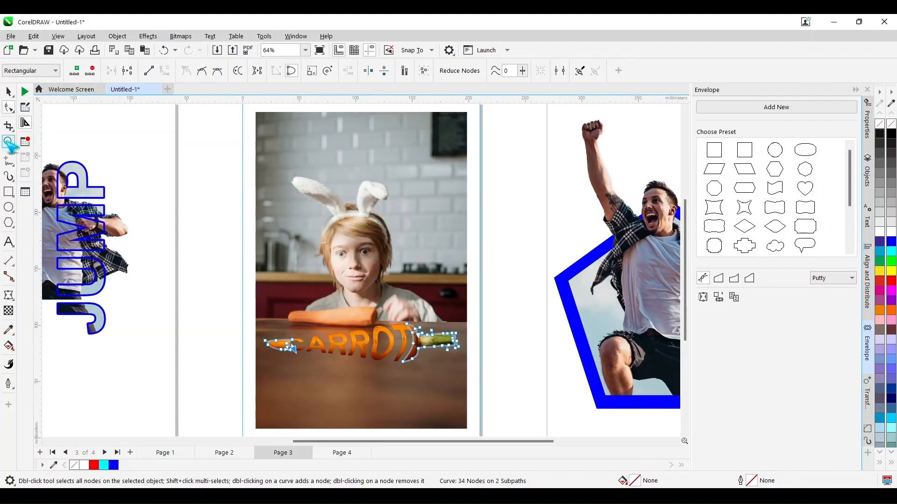
drag(357, 319, 425, 392)
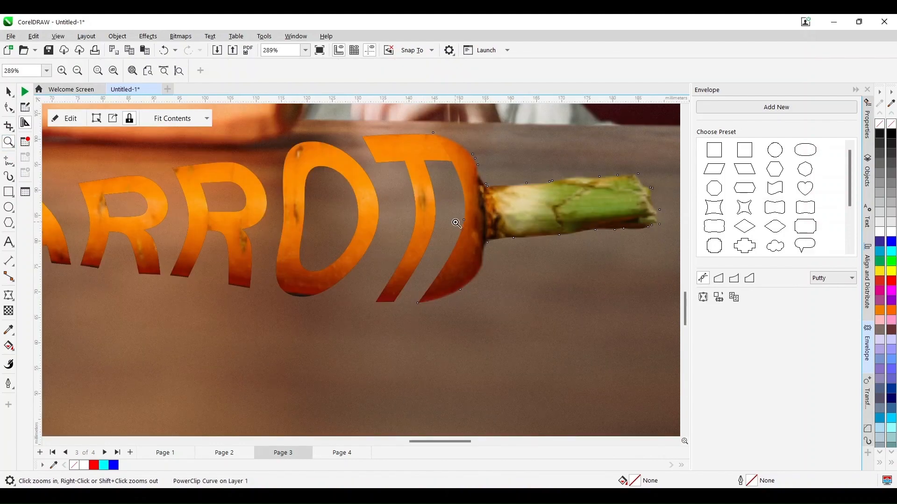
key(F10)
drag(419, 304, 390, 303)
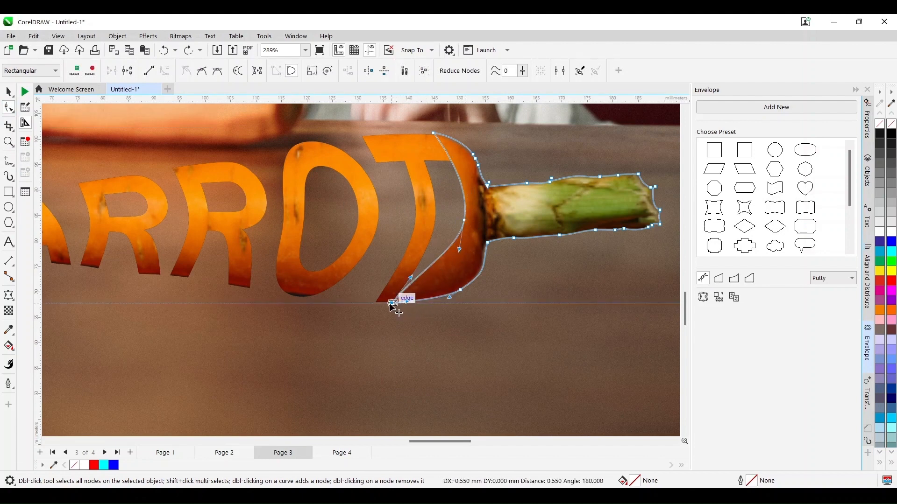
drag(464, 220, 452, 221)
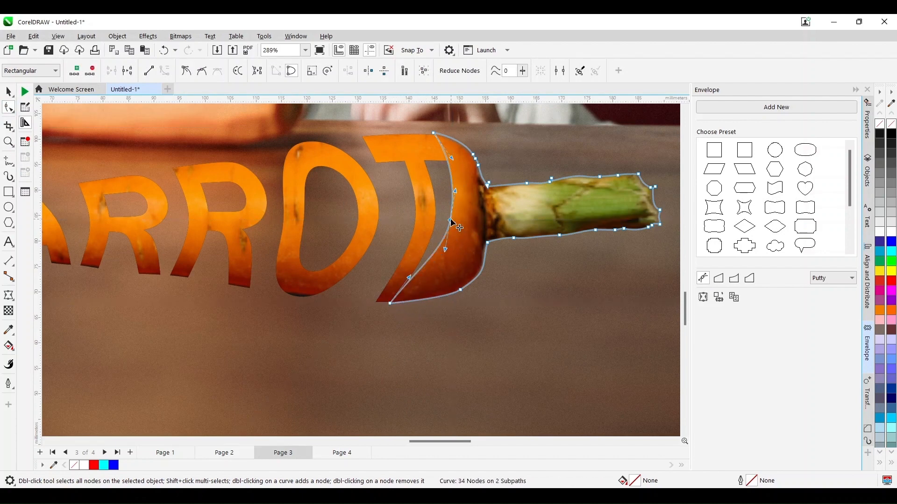
click(433, 135)
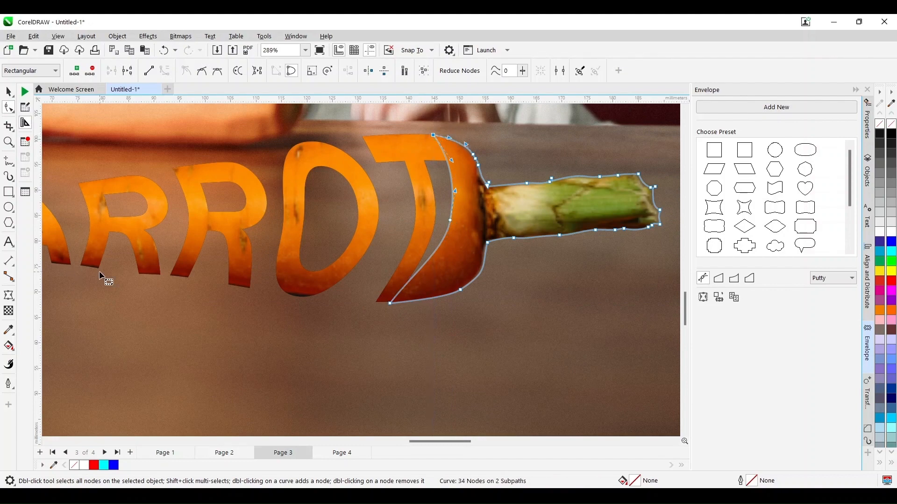
key(shift+F4)
click(9, 92)
click(212, 305)
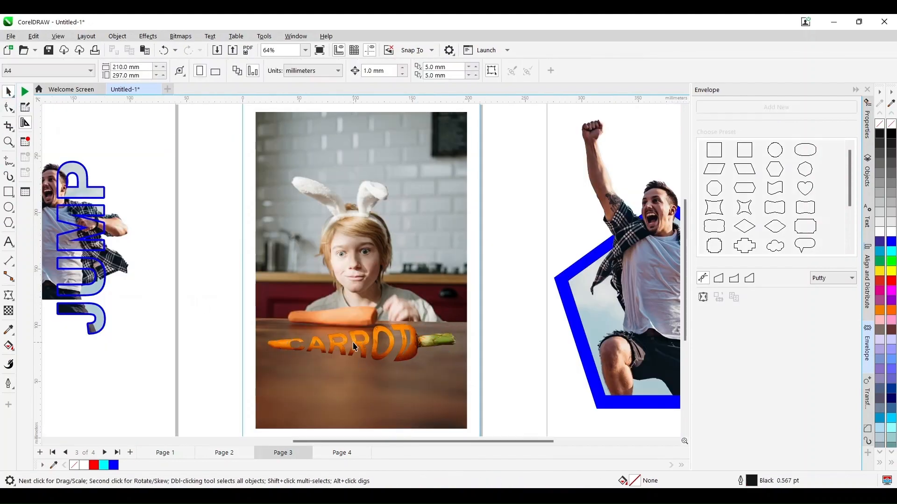
Step: Group the stem-and-tip PowerClip with the CARROT lettering and move the group about 11 mm lower on the table
click(361, 314)
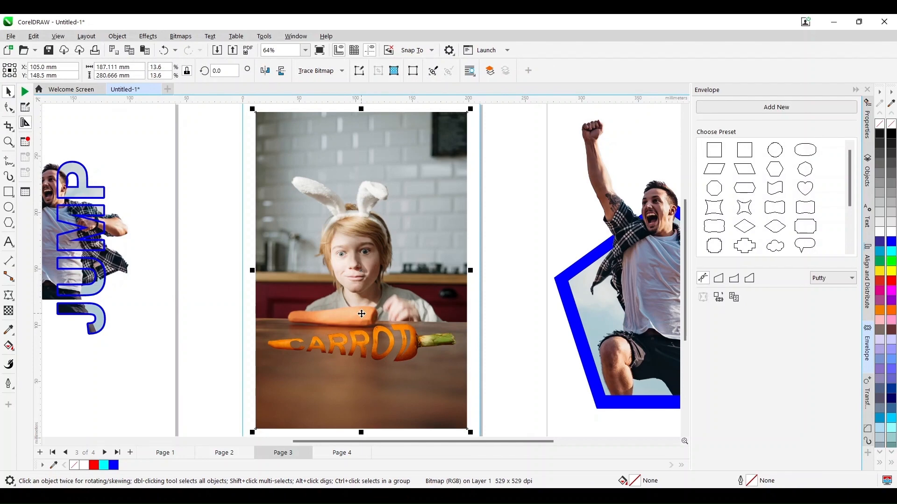
click(417, 349)
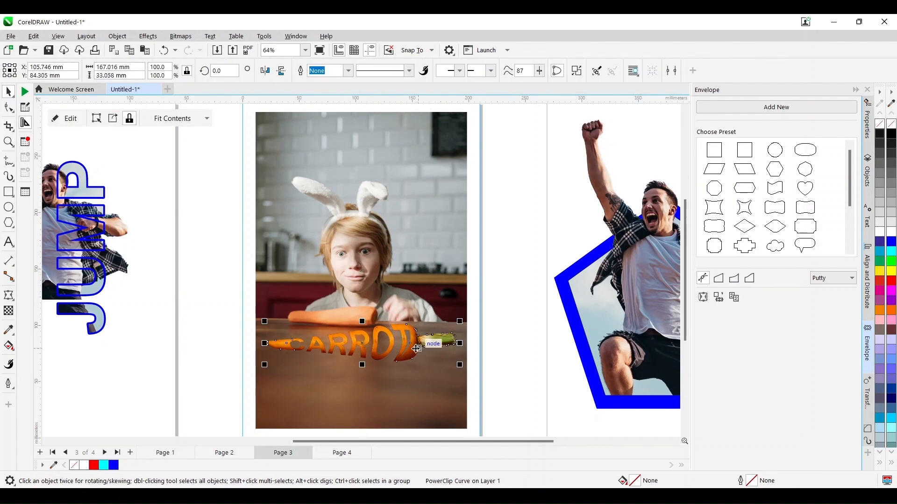
shift+click(403, 338)
key(ctrl+g)
drag(403, 338, 406, 352)
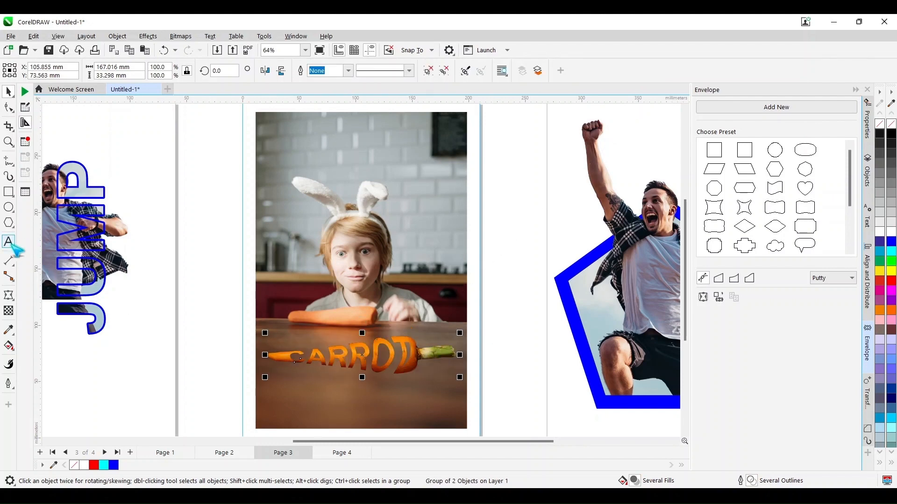
Step: Add a black drop shadow to the grouped carrot from its center, offset about 3.1 mm downward
click(14, 300)
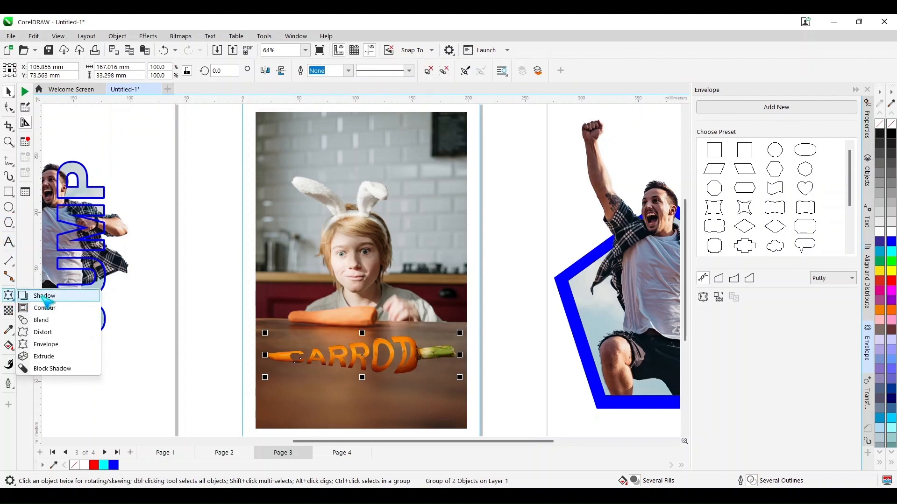
click(41, 297)
drag(362, 355, 364, 379)
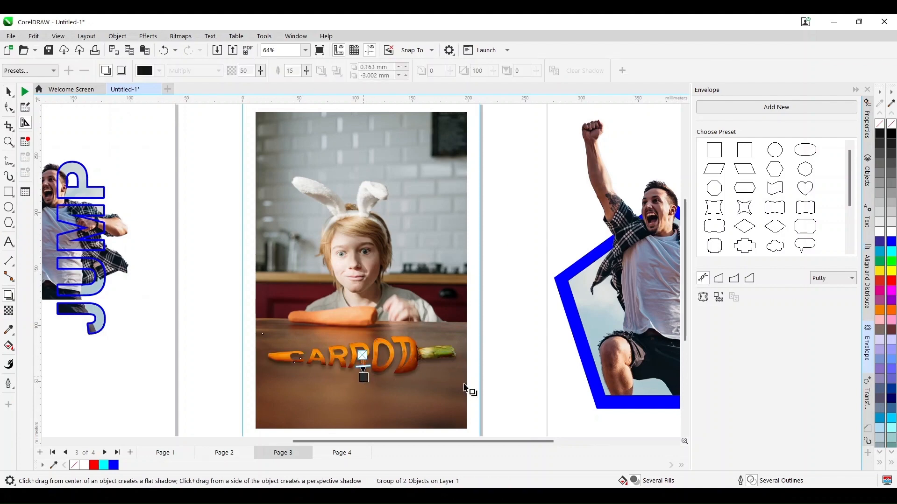
scroll(381, 402, up, 3)
click(159, 73)
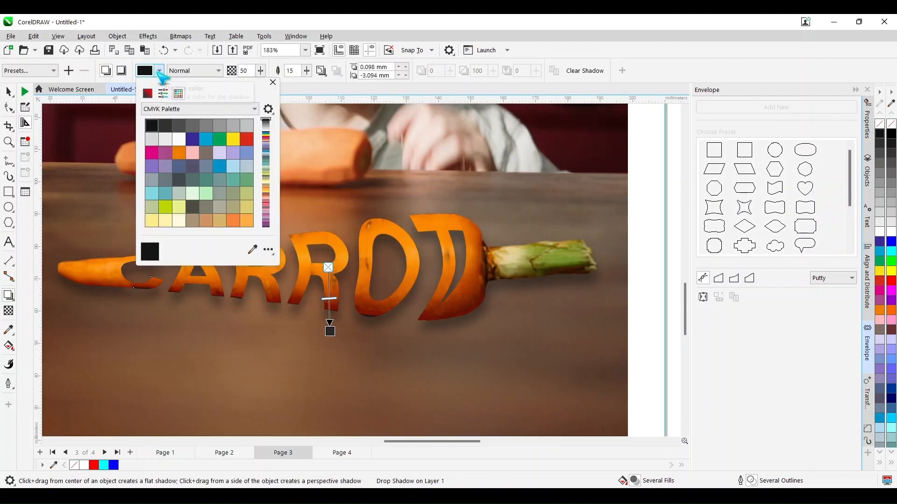
click(159, 73)
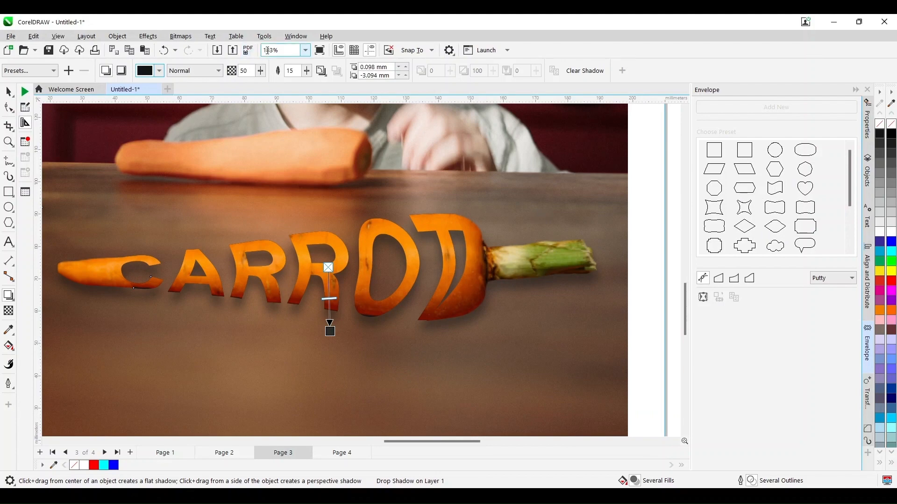
Step: Hide the Envelope settings and fit all four pages in the view to examine the poster designs
click(305, 51)
click(280, 70)
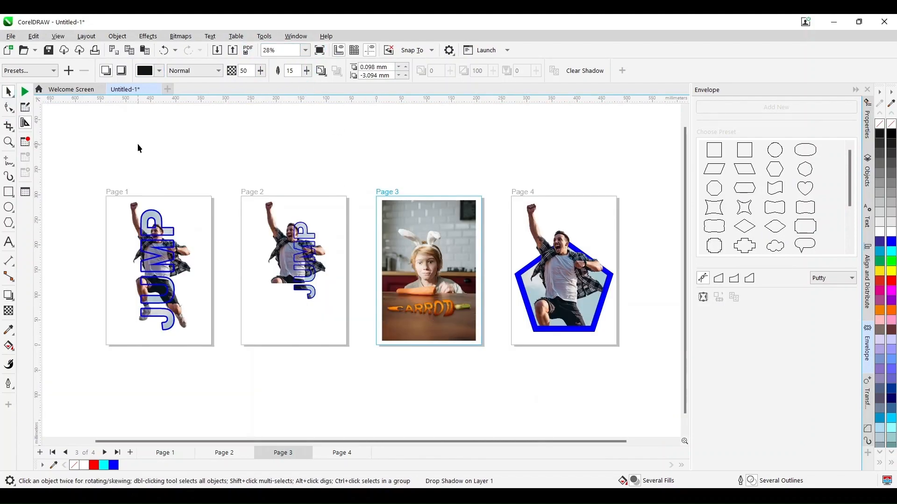
key(z)
drag(105, 187, 623, 350)
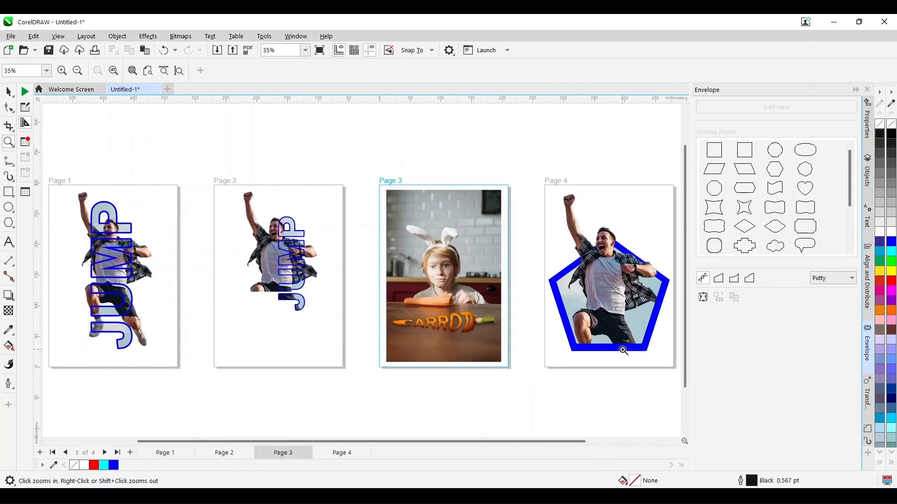
click(867, 90)
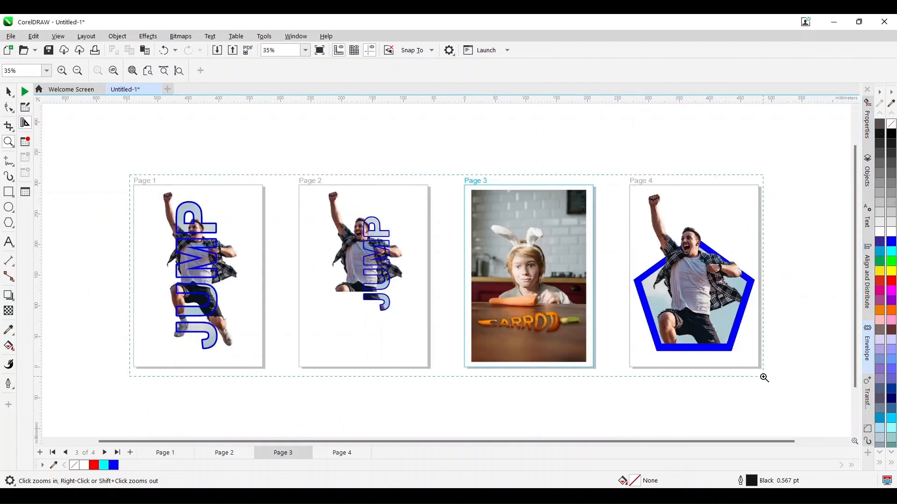
key(shift+F4)
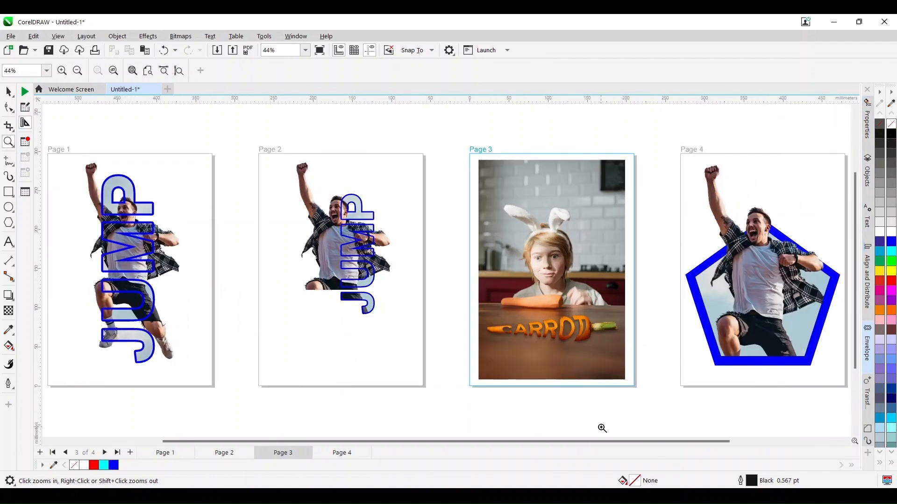